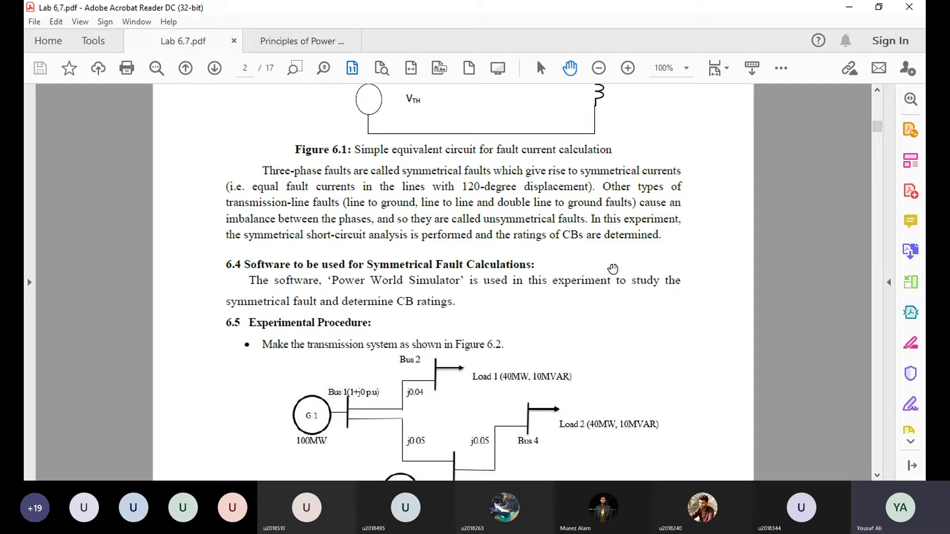
Bring up the Figure 6.6 Lab Task 1 network diagram in Lab 6,7.pdf and examine its buses, loads and impedances.
{"action": "scroll", "coordinate": [474, 241], "scroll_direction": "down", "scroll_amount": 3}
{"action": "scroll", "coordinate": [473, 241], "scroll_direction": "down", "scroll_amount": 20}
{"action": "scroll", "coordinate": [474, 245], "scroll_direction": "down", "scroll_amount": 4}
{"action": "scroll", "coordinate": [474, 244], "scroll_direction": "down", "scroll_amount": 2}
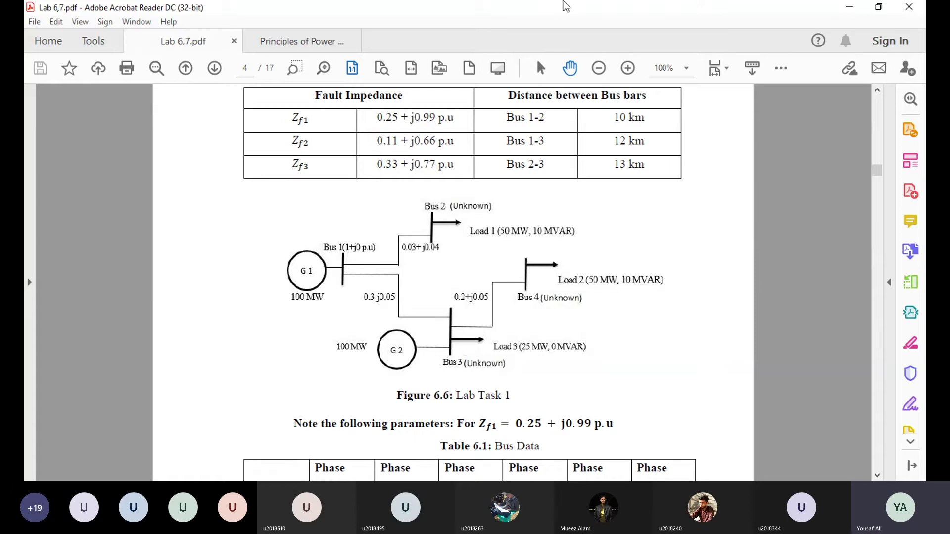
{"action": "left_click", "coordinate": [558, 3]}
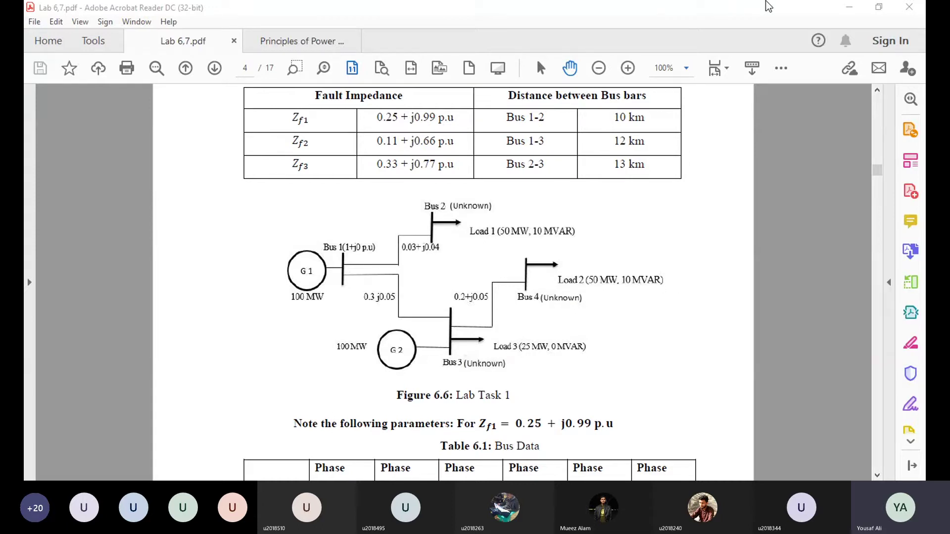
Switch to PowerWorld Simulator and create a new case, adjusting the position and height of its blank oneline window.
{"action": "left_click", "coordinate": [865, 20]}
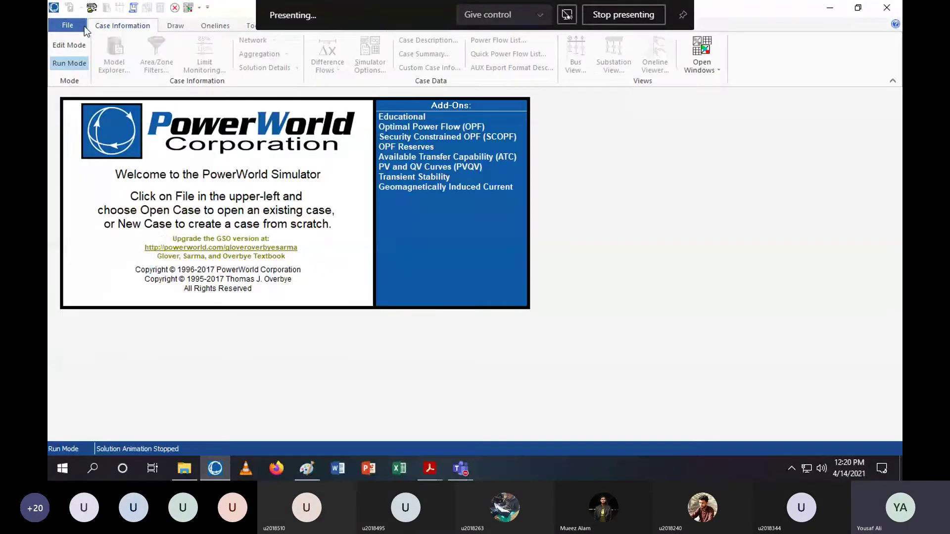
{"action": "left_click", "coordinate": [67, 25]}
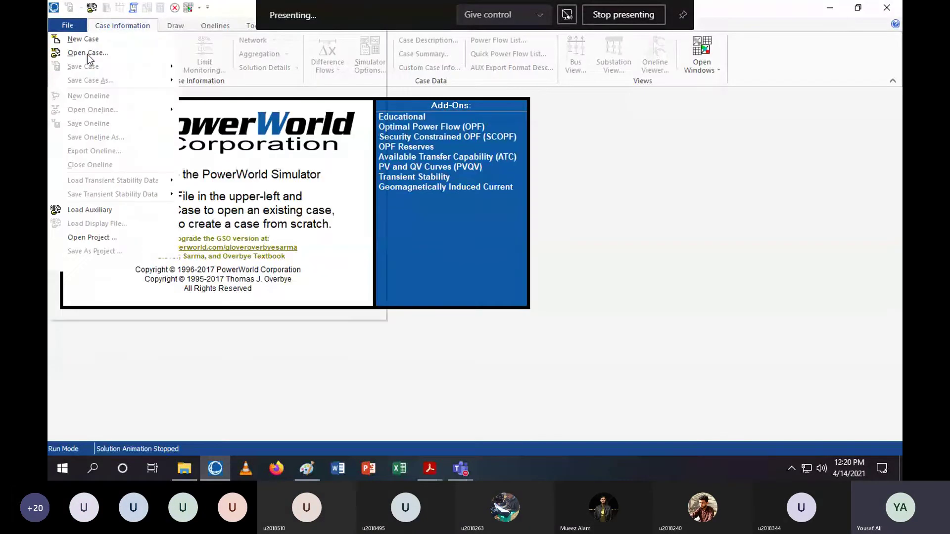
{"action": "left_click", "coordinate": [88, 43]}
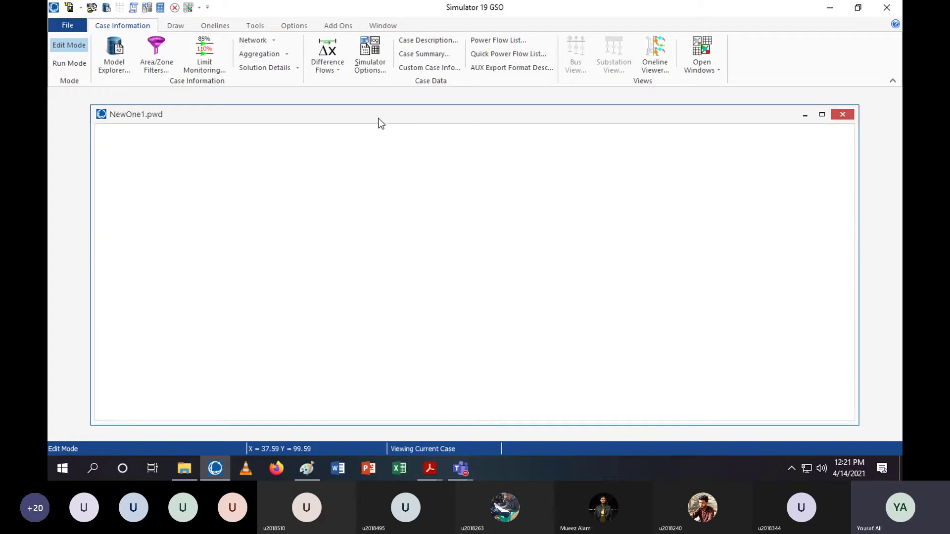
{"action": "left_click_drag", "start_coordinate": [379, 120], "coordinate": [379, 113]}
{"action": "left_click_drag", "start_coordinate": [432, 415], "coordinate": [433, 428]}
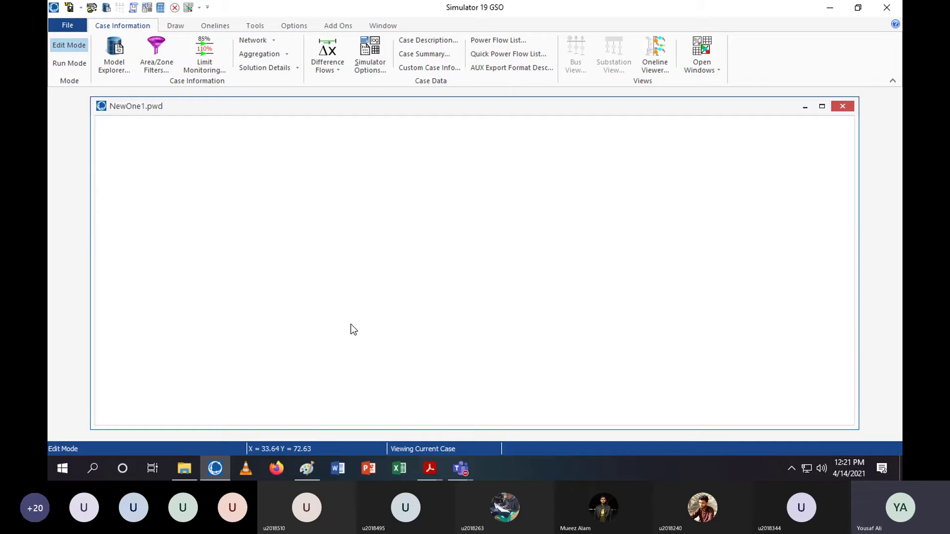
Insert a bus in the left part of the blank oneline diagram and name it Bus 1.
{"action": "left_click", "coordinate": [175, 26]}
{"action": "left_click", "coordinate": [229, 49]}
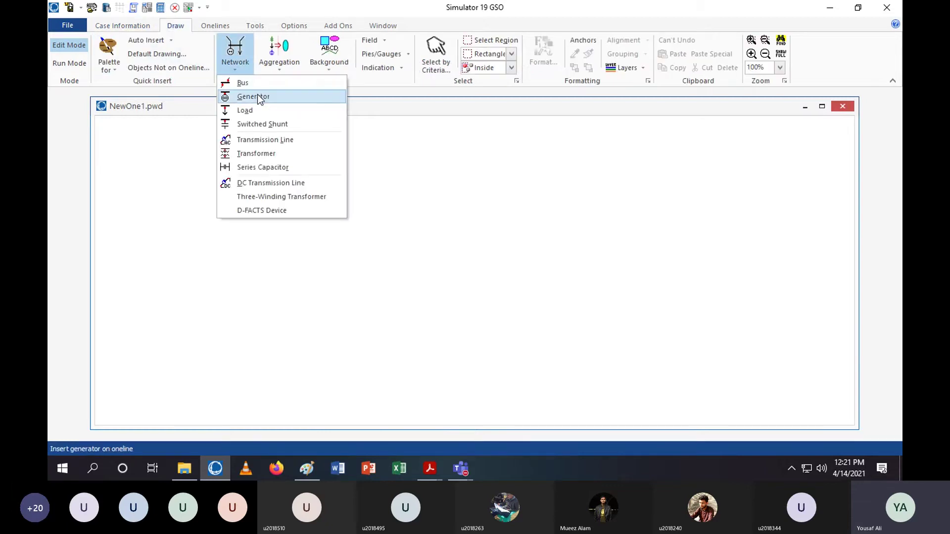
{"action": "left_click", "coordinate": [257, 94]}
{"action": "left_click", "coordinate": [230, 50]}
{"action": "left_click", "coordinate": [257, 84]}
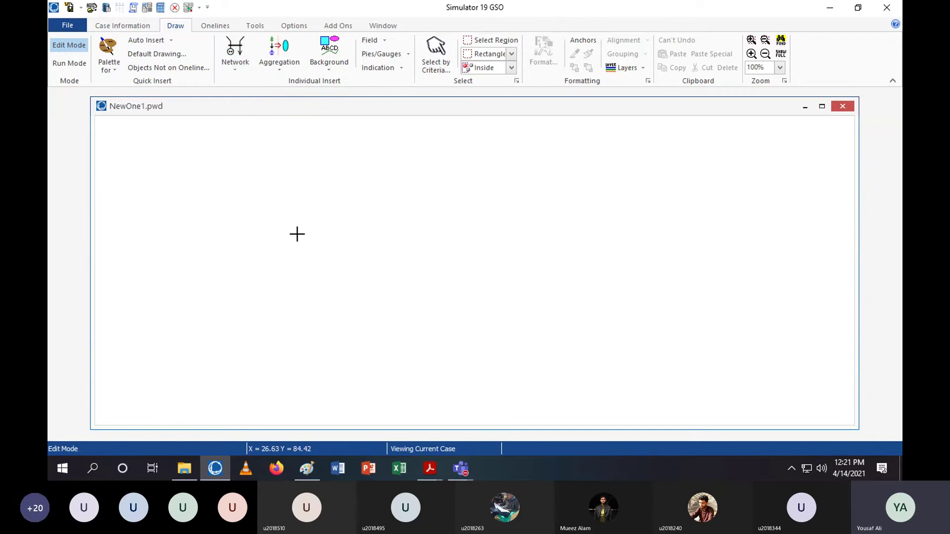
{"action": "left_click", "coordinate": [290, 242]}
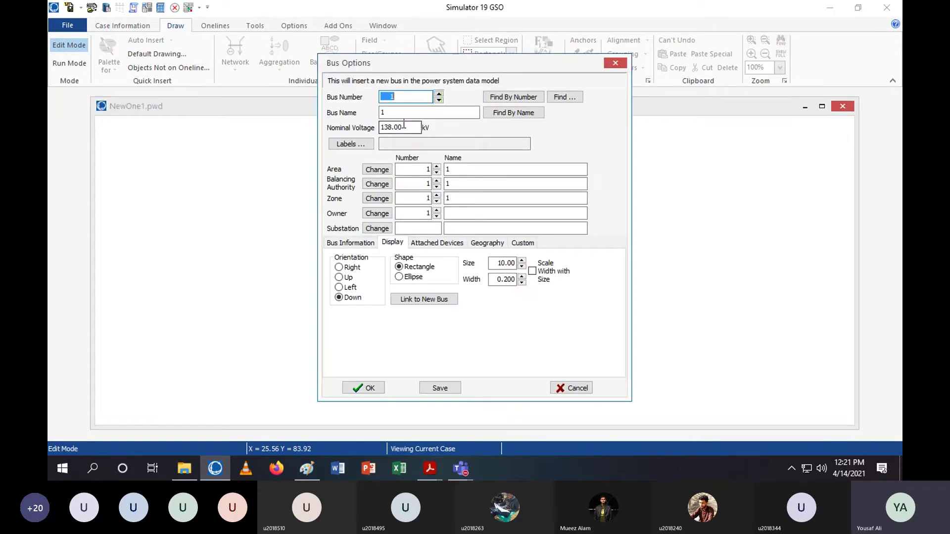
{"action": "left_click", "coordinate": [395, 109]}
{"action": "left_click_drag", "start_coordinate": [395, 110], "coordinate": [357, 119]}
{"action": "type", "text": "Bus 1"}
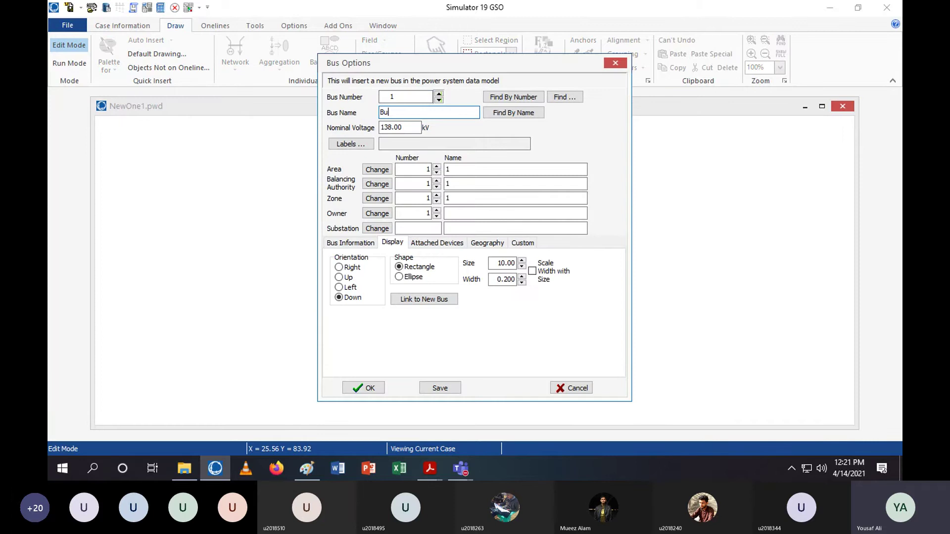
Make Bus 1 the system slack bus and accept its options.
{"action": "left_click", "coordinate": [370, 244]}
{"action": "left_click", "coordinate": [359, 301]}
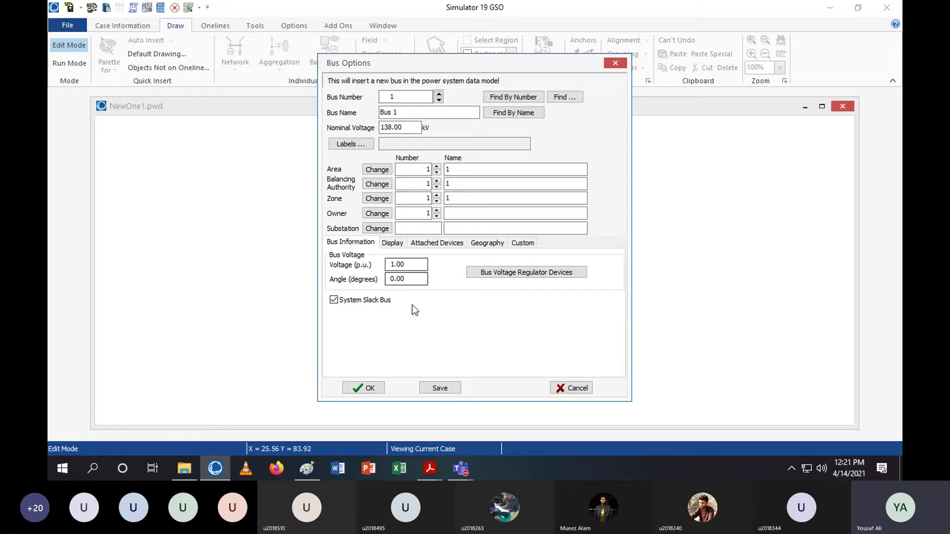
{"action": "left_click", "coordinate": [355, 388]}
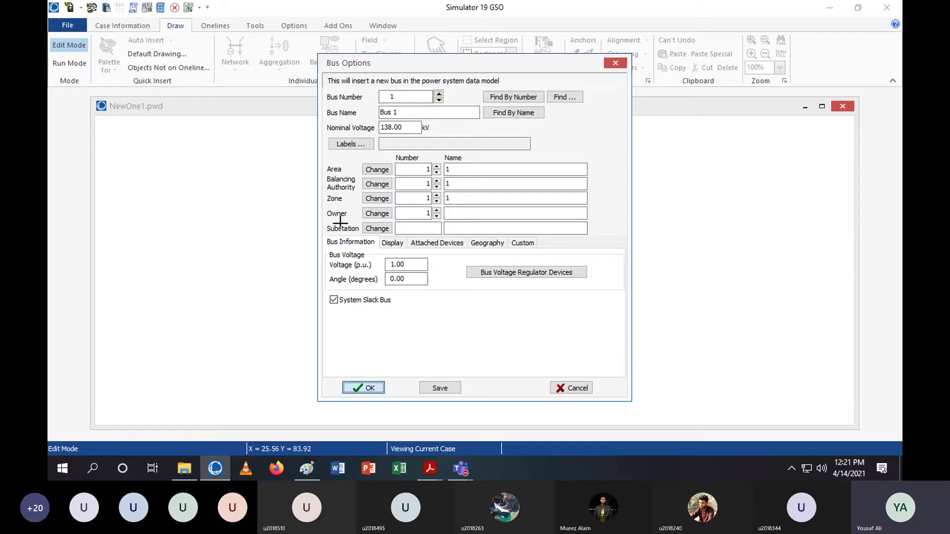
Move the Bus 1 name label to just above the bus bar.
{"action": "left_click_drag", "start_coordinate": [342, 215], "coordinate": [342, 196]}
{"action": "left_click", "coordinate": [429, 281]}
{"action": "scroll", "coordinate": [430, 281], "scroll_direction": "down", "scroll_amount": 1}
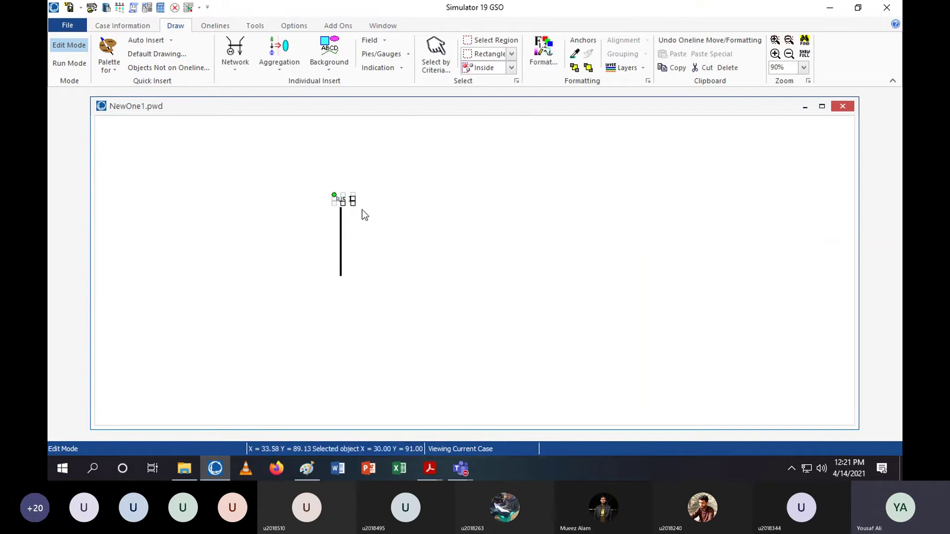
{"action": "left_click_drag", "start_coordinate": [396, 250], "coordinate": [383, 266]}
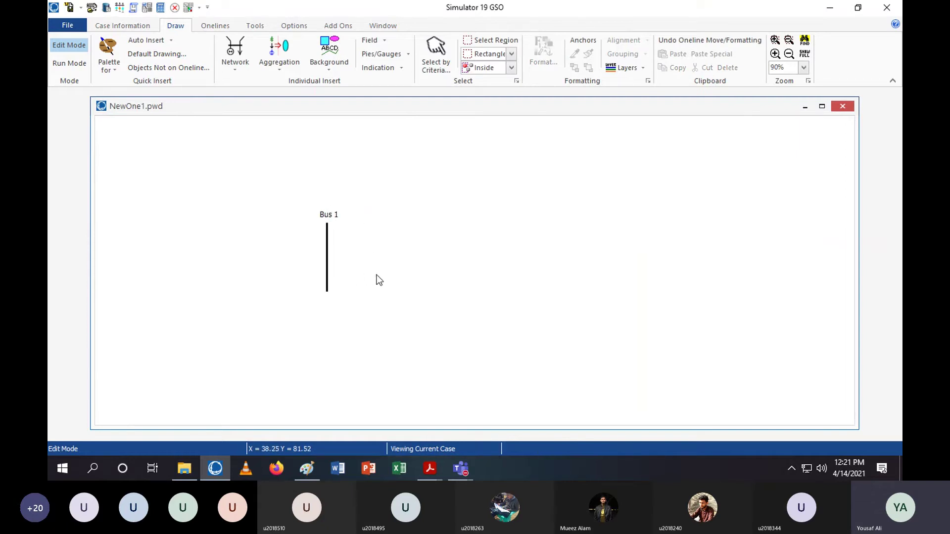
Insert a bus named Bus 2 above and to the right of Bus 1, and place its name label above the bar.
{"action": "left_click", "coordinate": [236, 53]}
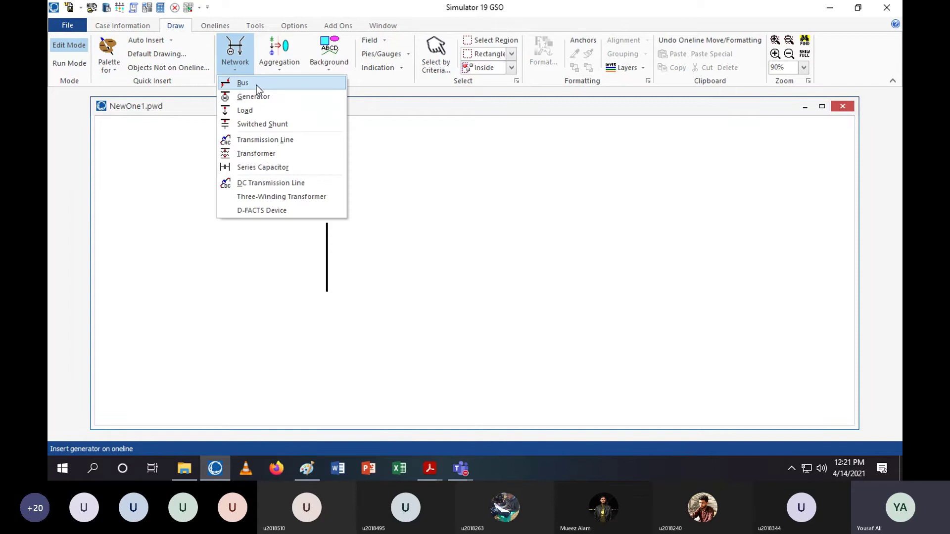
{"action": "left_click", "coordinate": [256, 84]}
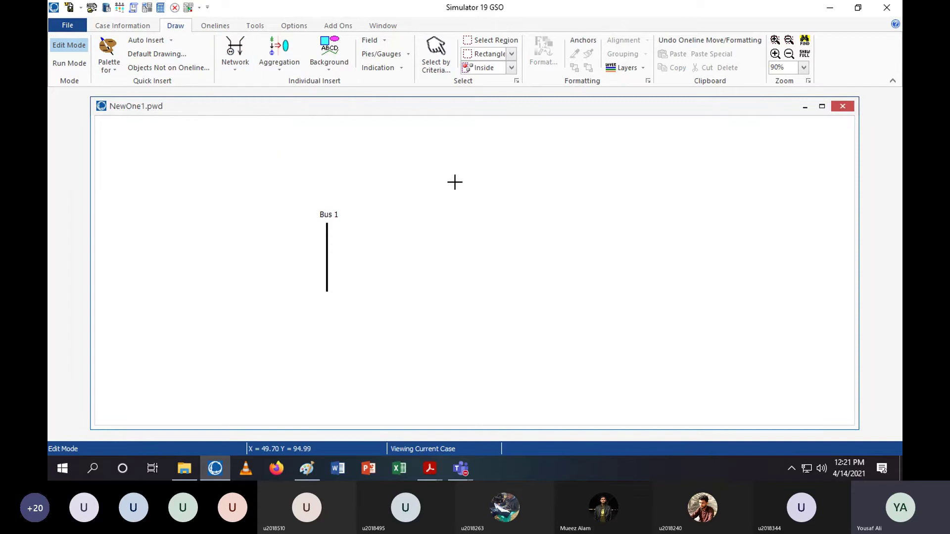
{"action": "left_click", "coordinate": [459, 182]}
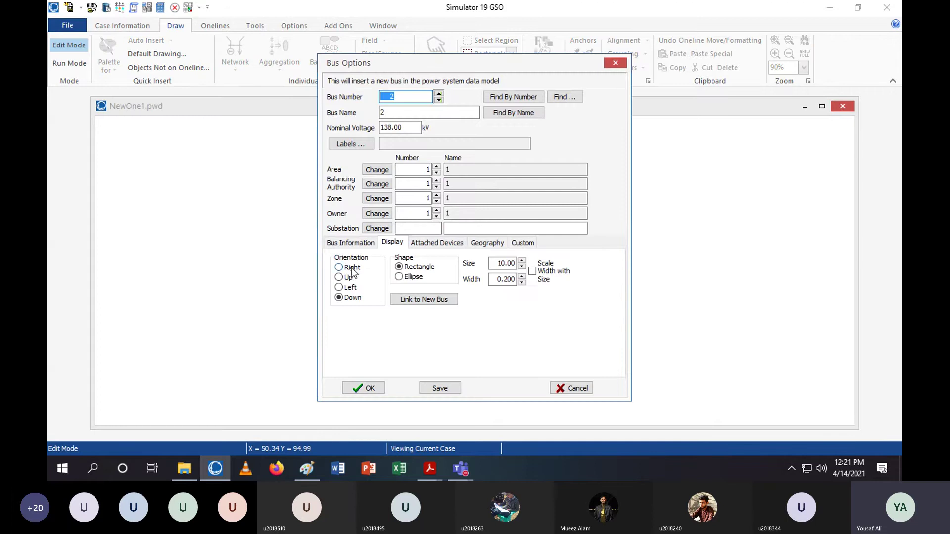
{"action": "left_click", "coordinate": [350, 243]}
{"action": "key", "text": "Tab"}
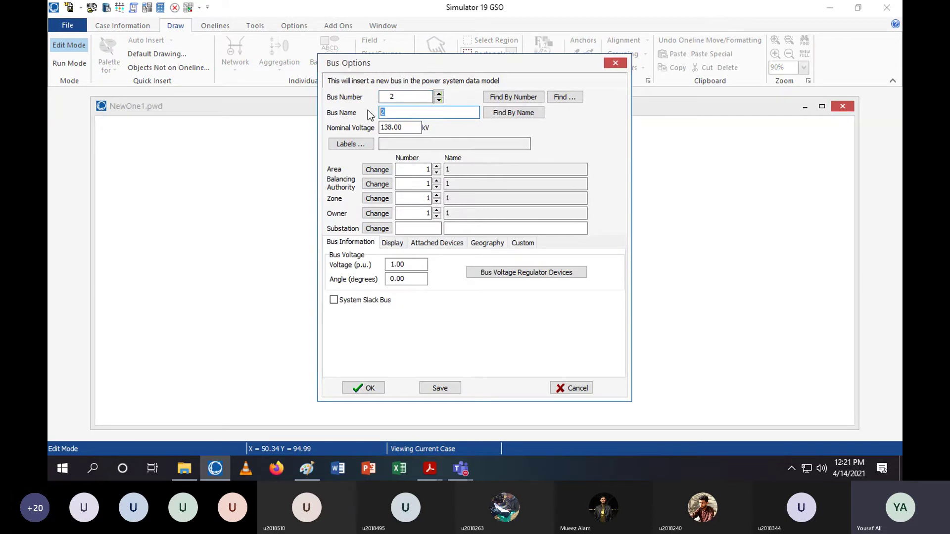
{"action": "type", "text": "Bus 2"}
{"action": "left_click", "coordinate": [365, 389]}
{"action": "left_click_drag", "start_coordinate": [503, 165], "coordinate": [495, 138]}
{"action": "left_click_drag", "start_coordinate": [474, 337], "coordinate": [418, 372]}
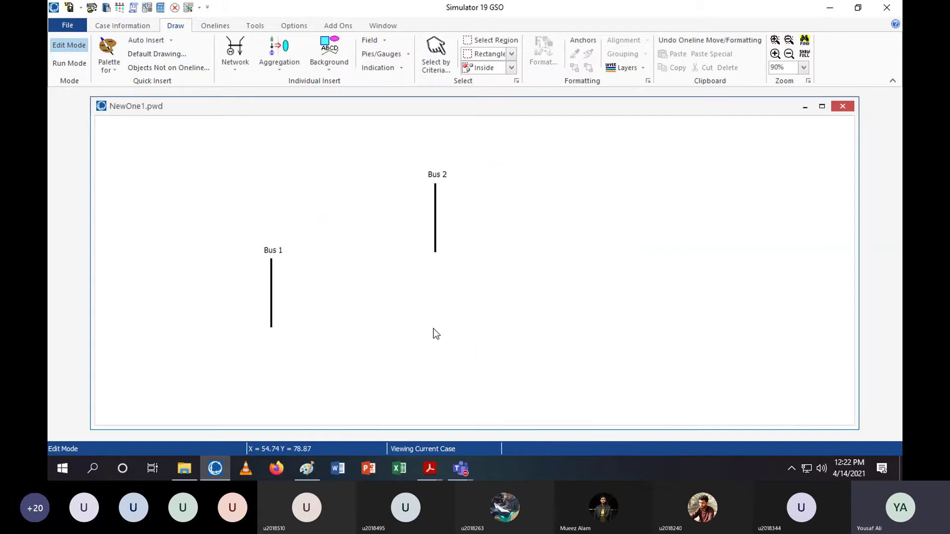
Insert a bus named Bus 3 below and to the right of Bus 2, leaving the system slack option off.
{"action": "left_click", "coordinate": [235, 63]}
{"action": "left_click", "coordinate": [245, 86]}
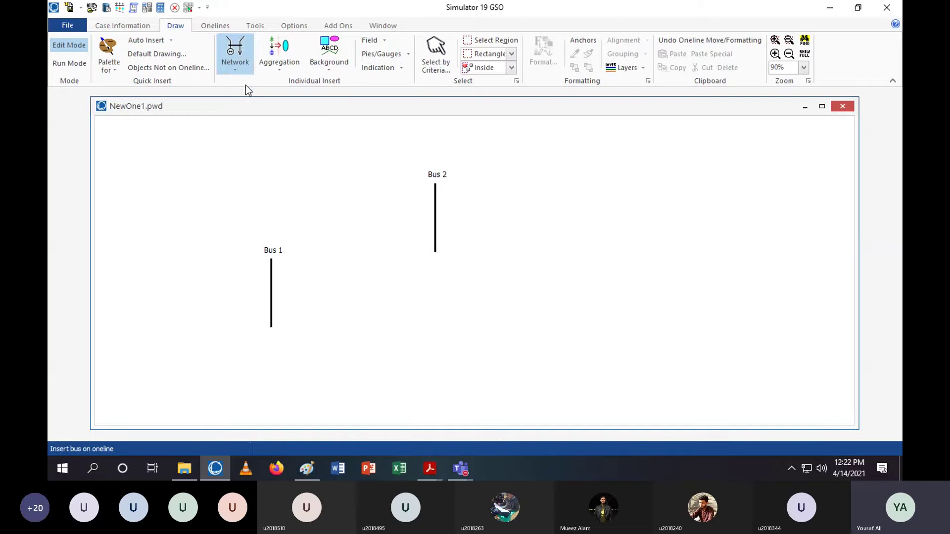
{"action": "left_click", "coordinate": [495, 371]}
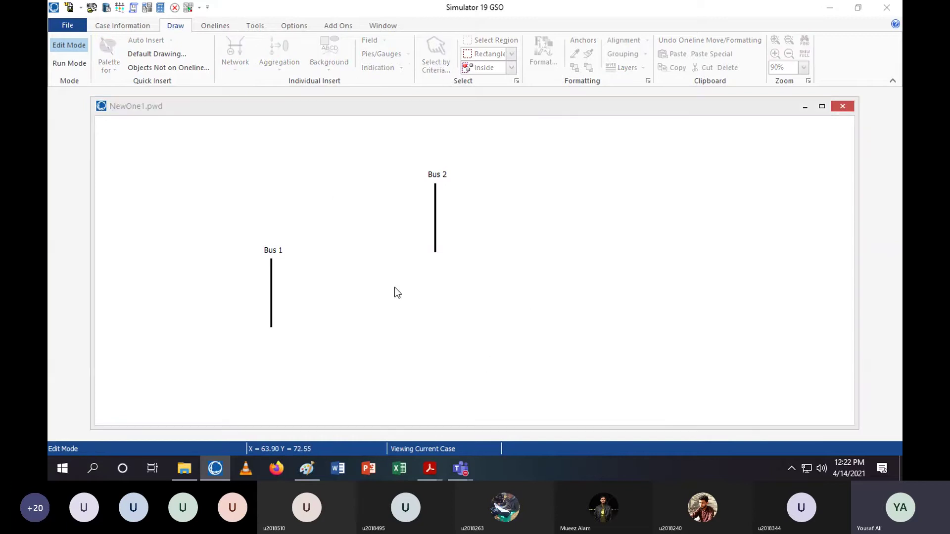
{"action": "key", "text": "Tab"}
{"action": "type", "text": "Bus 3"}
{"action": "left_click", "coordinate": [346, 242]}
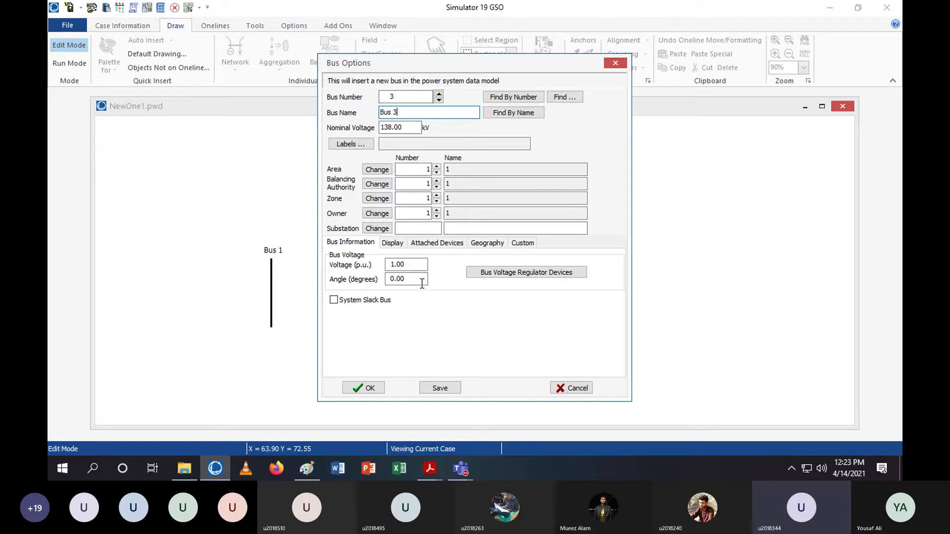
{"action": "left_click_drag", "start_coordinate": [495, 62], "coordinate": [675, 55]}
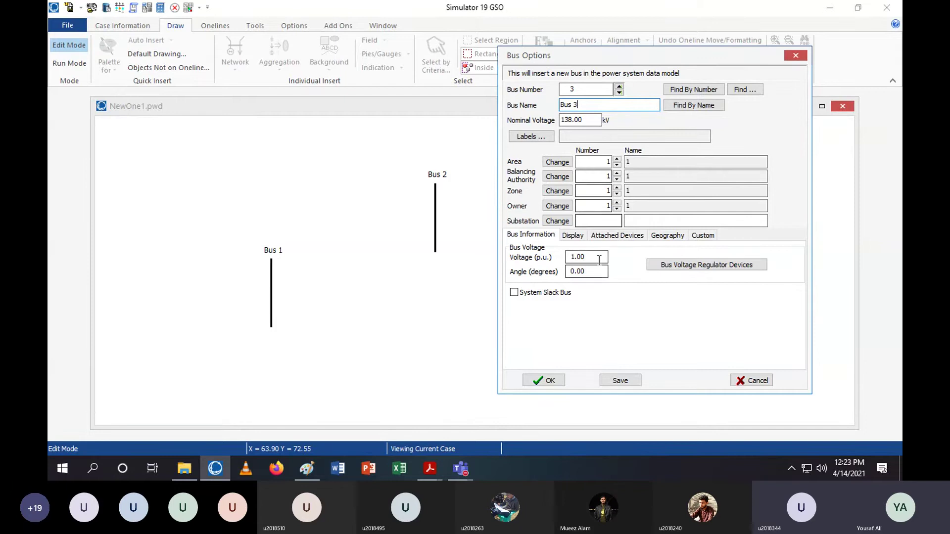
{"action": "left_click", "coordinate": [543, 381]}
Reposition Bus 3 and its name label lower in the diagram, with the label above the bar.
{"action": "left_click_drag", "start_coordinate": [526, 320], "coordinate": [524, 353]}
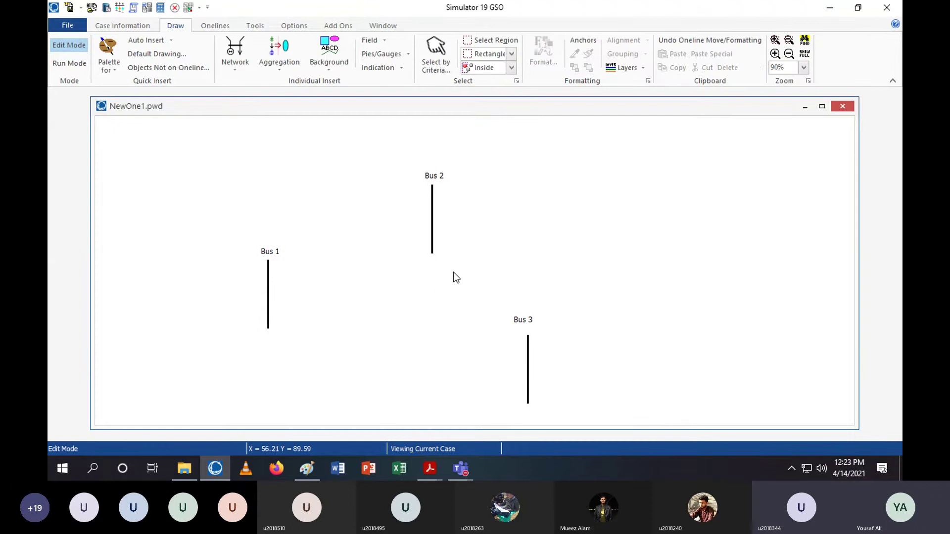
{"action": "scroll", "coordinate": [436, 253], "scroll_direction": "down", "scroll_amount": 1}
{"action": "left_click_drag", "start_coordinate": [511, 344], "coordinate": [501, 376]}
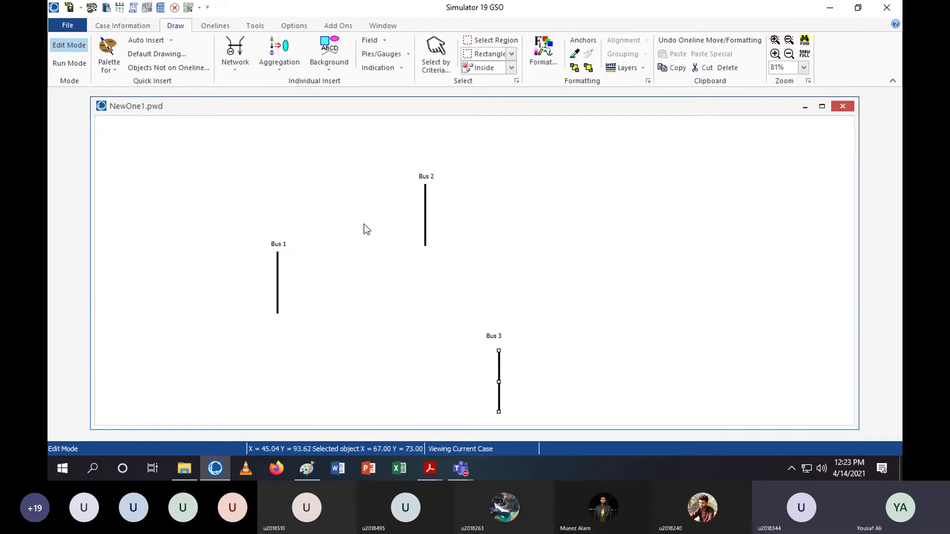
Insert a bus named Bus 4 above and to the right of Bus 3, and move its name label above the bar.
{"action": "left_click", "coordinate": [247, 55]}
{"action": "left_click", "coordinate": [247, 87]}
{"action": "left_click", "coordinate": [595, 255]}
{"action": "key", "text": "Tab"}
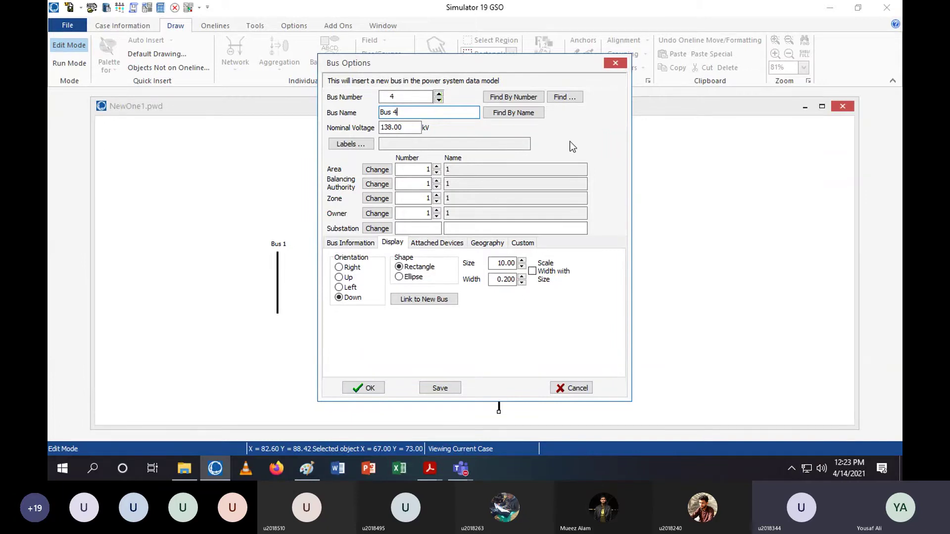
{"action": "left_click", "coordinate": [364, 244]}
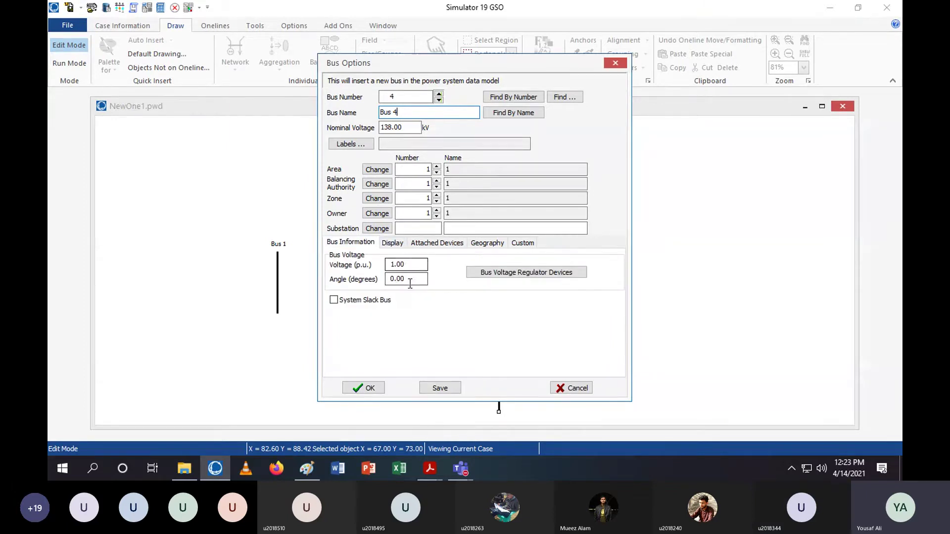
{"action": "left_click", "coordinate": [364, 388]}
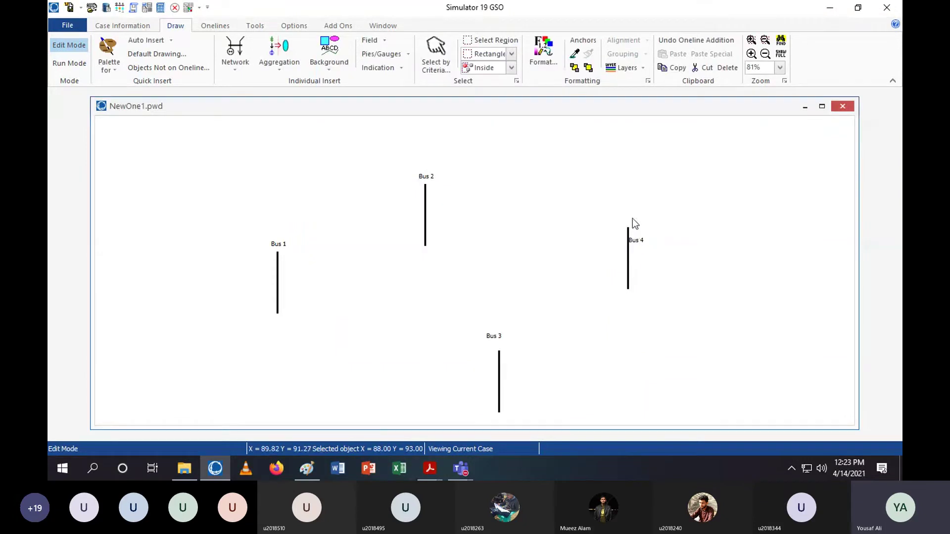
{"action": "left_click_drag", "start_coordinate": [638, 239], "coordinate": [631, 218]}
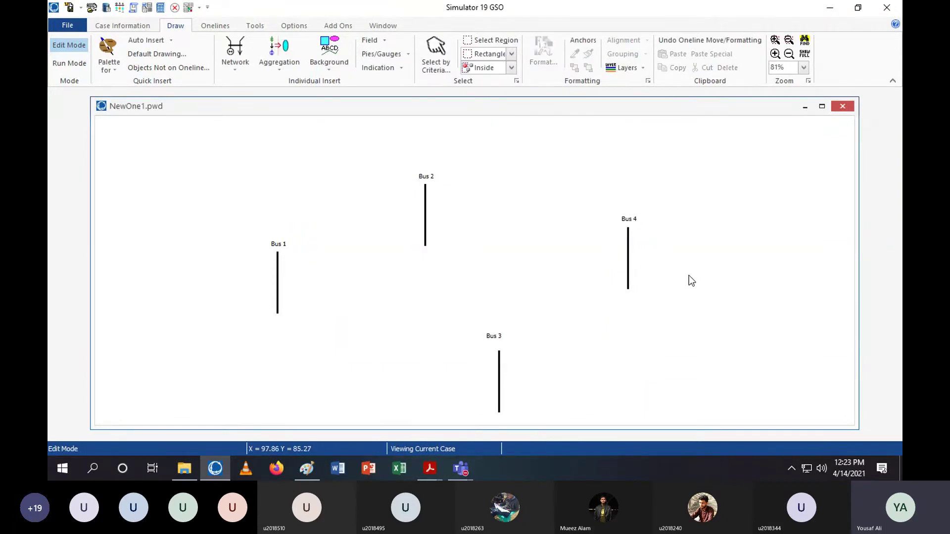
Switch to Lab 6,7.pdf in Acrobat Reader and check the load values in the Lab Task 1 diagram.
{"action": "left_click", "coordinate": [428, 473]}
{"action": "left_click", "coordinate": [449, 430]}
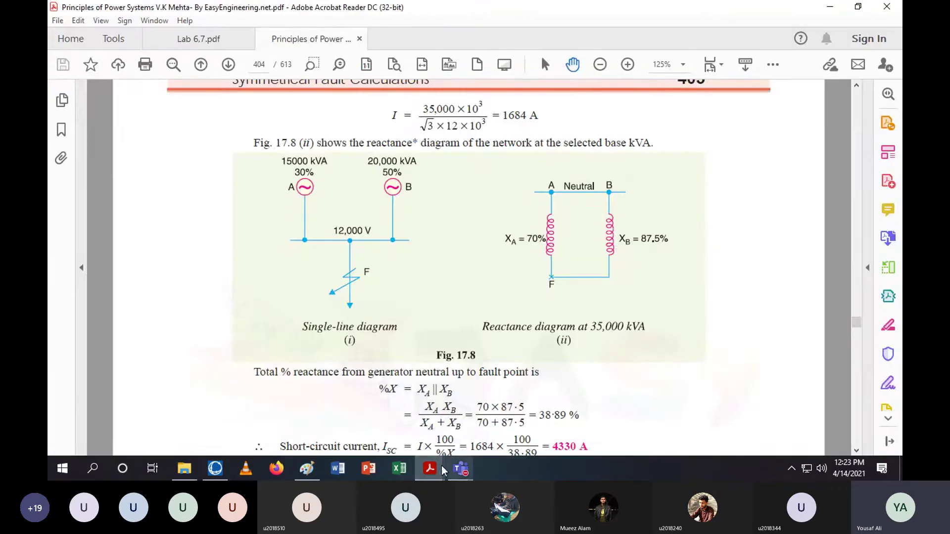
{"action": "left_click", "coordinate": [430, 469]}
{"action": "left_click", "coordinate": [391, 426]}
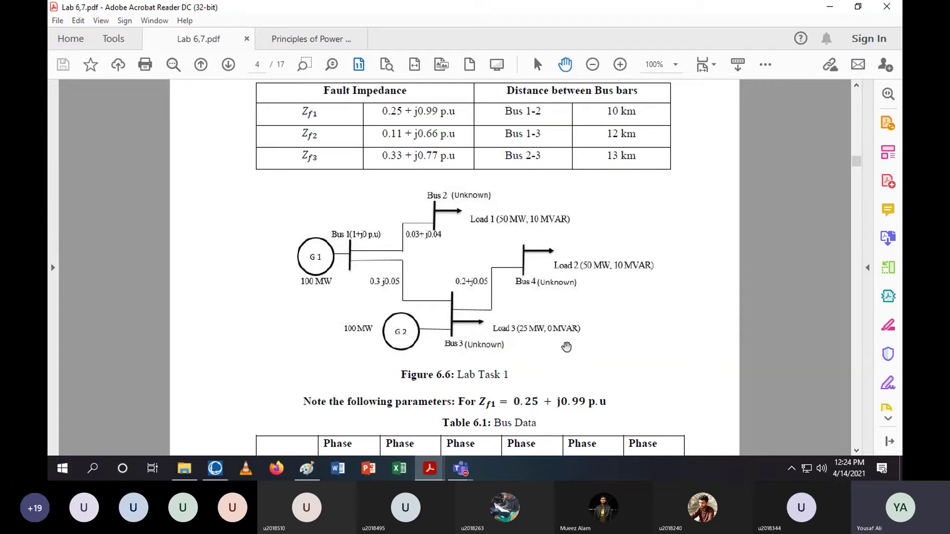
Switch back to PowerWorld Simulator and insert a load on Bus 2 with constant power of 50 MW and 10 Mvar.
{"action": "left_click", "coordinate": [215, 468]}
{"action": "left_click", "coordinate": [240, 62]}
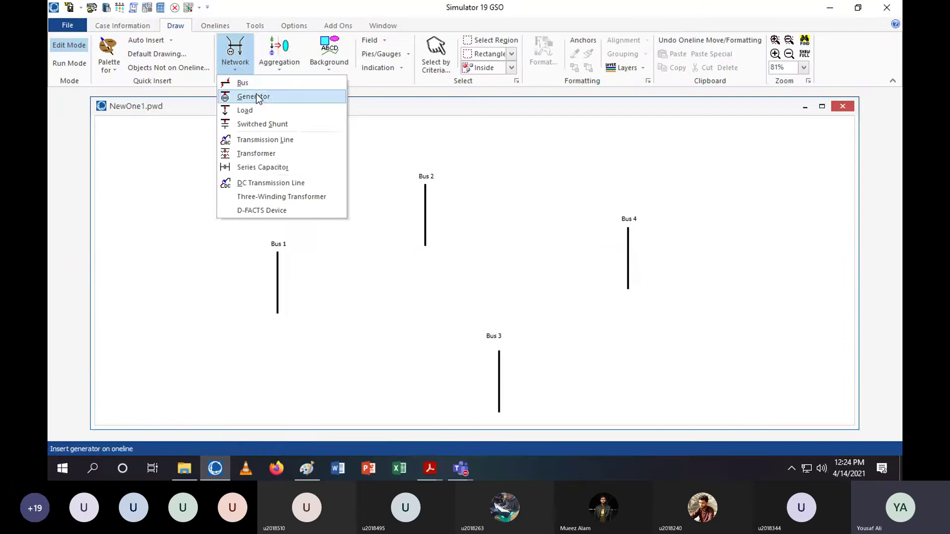
{"action": "left_click", "coordinate": [250, 110]}
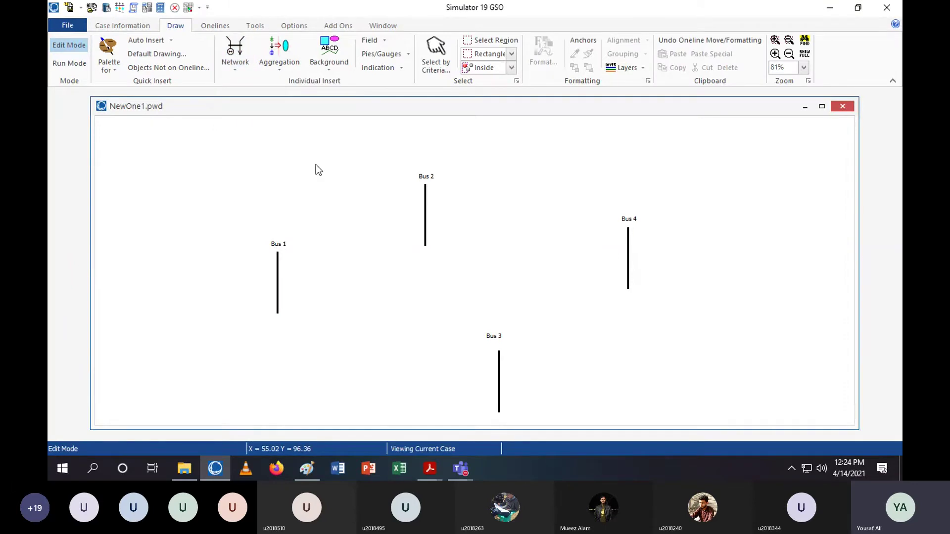
{"action": "type", "text": "50"}
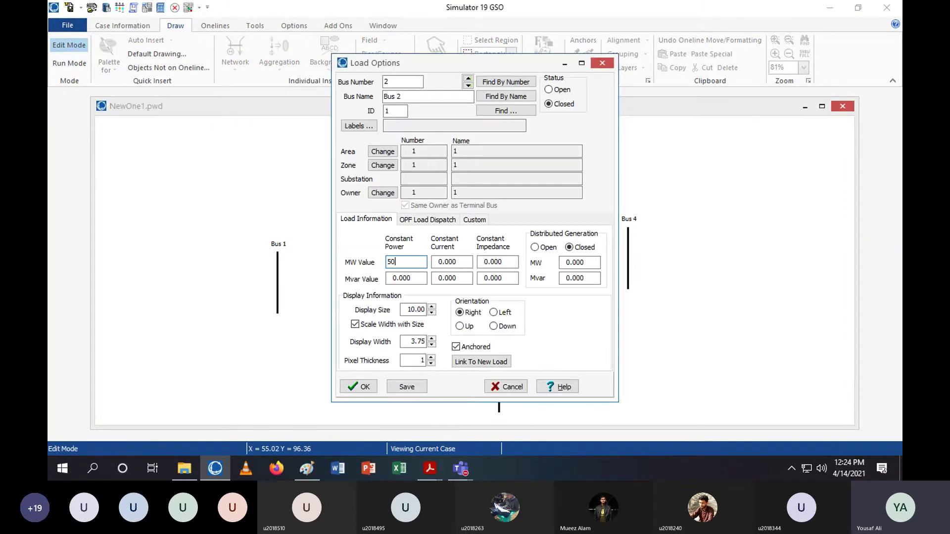
{"action": "left_click", "coordinate": [412, 278]}
{"action": "left_click_drag", "start_coordinate": [413, 278], "coordinate": [351, 287]}
{"action": "type", "text": "10"}
{"action": "key", "text": "Return"}
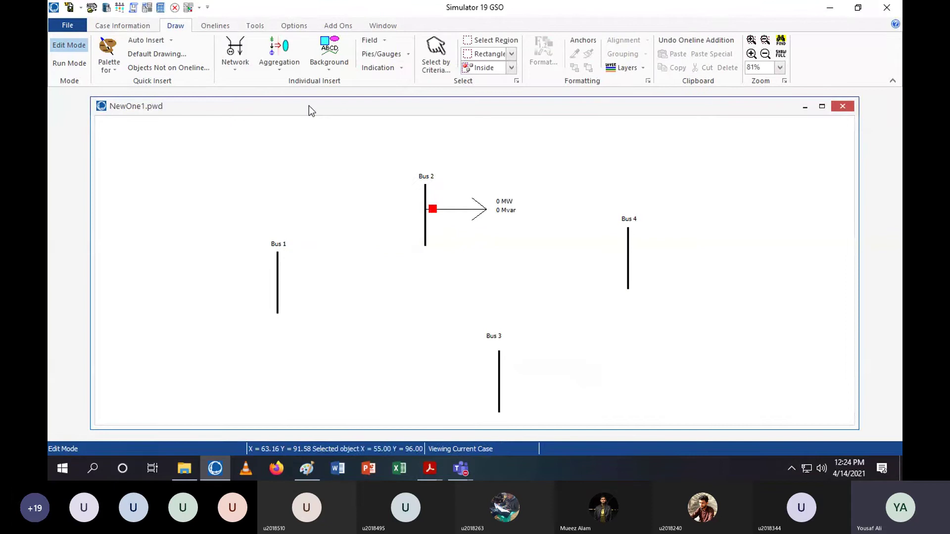
Insert a load on Bus 4 with constant power of 50 MW and 10 Mvar.
{"action": "left_click", "coordinate": [235, 54]}
{"action": "left_click", "coordinate": [258, 97]}
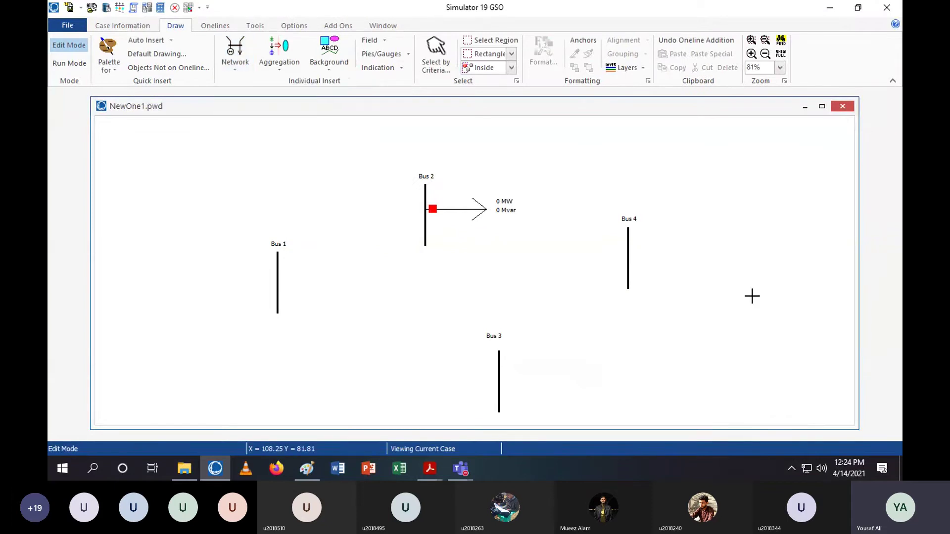
{"action": "left_click", "coordinate": [627, 262]}
{"action": "type", "text": "50"}
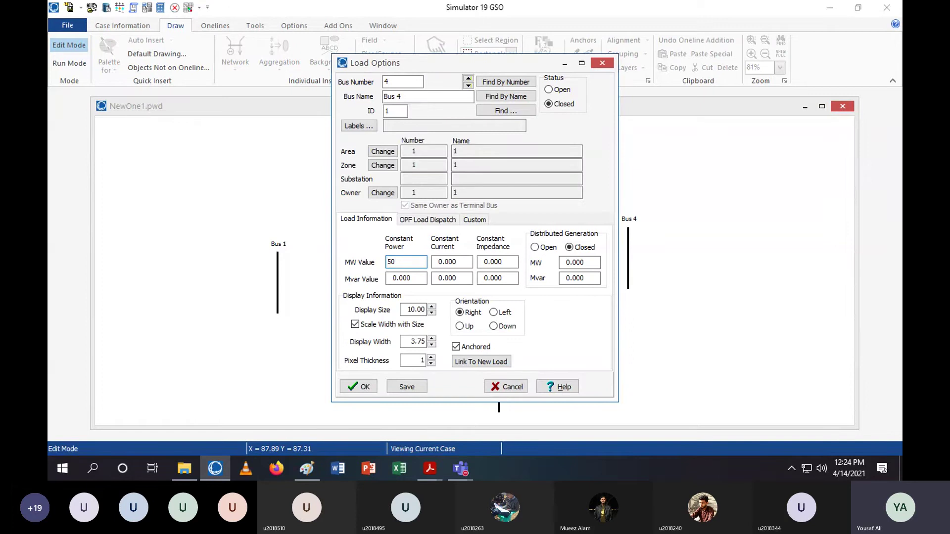
{"action": "double_click", "coordinate": [413, 278]}
{"action": "type", "text": "10"}
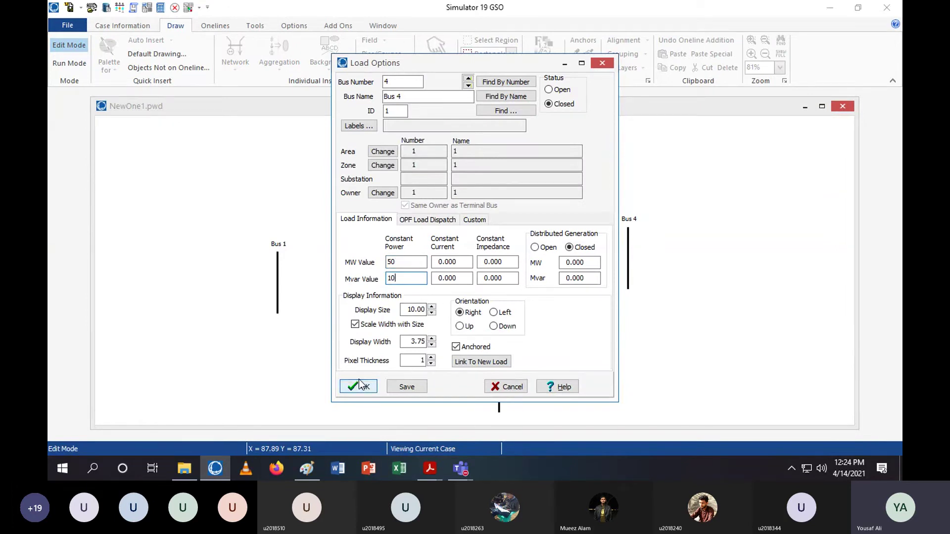
{"action": "left_click", "coordinate": [359, 385]}
Insert a load on Bus 3 with constant power of 25 MW and 0 Mvar.
{"action": "left_click", "coordinate": [236, 59]}
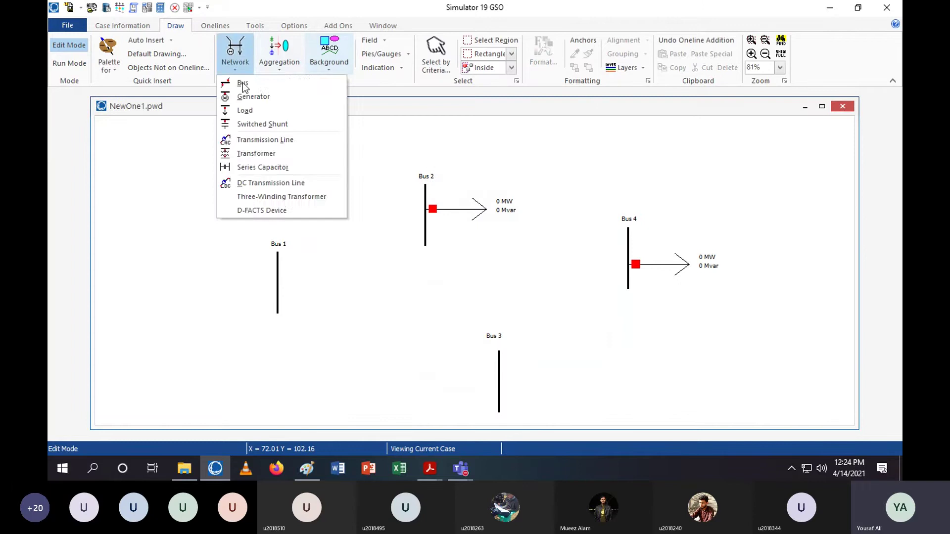
{"action": "left_click", "coordinate": [253, 109]}
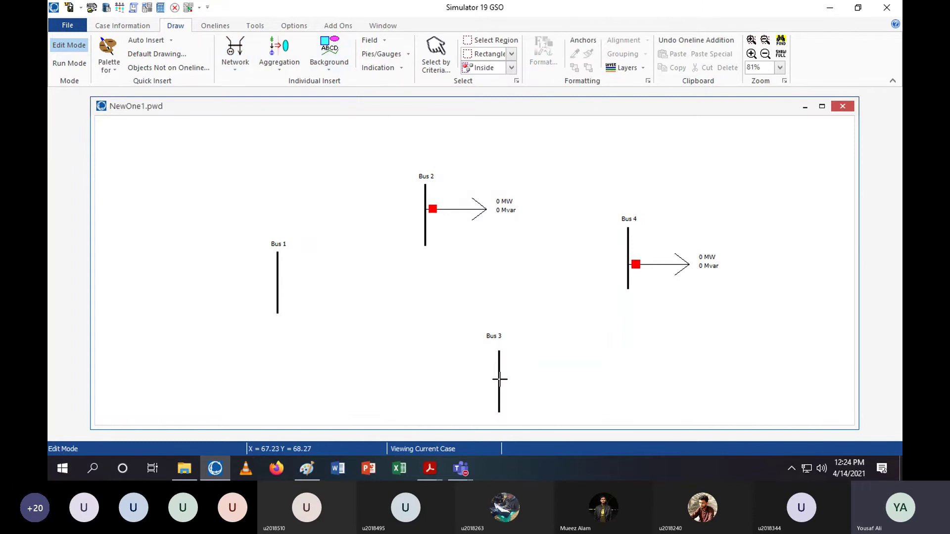
{"action": "left_click", "coordinate": [500, 379]}
{"action": "type", "text": "25"}
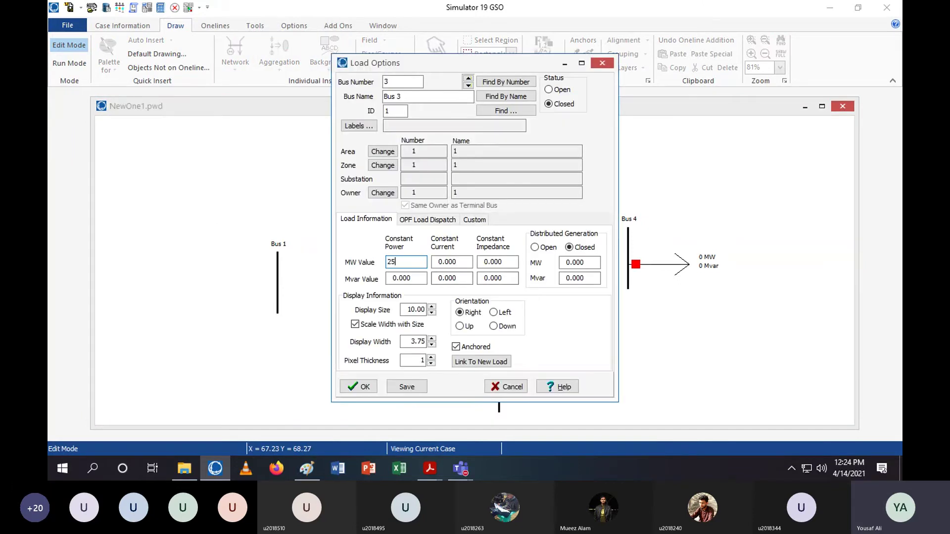
{"action": "key", "text": "Tab"}
{"action": "type", "text": "0"}
{"action": "left_click", "coordinate": [358, 386]}
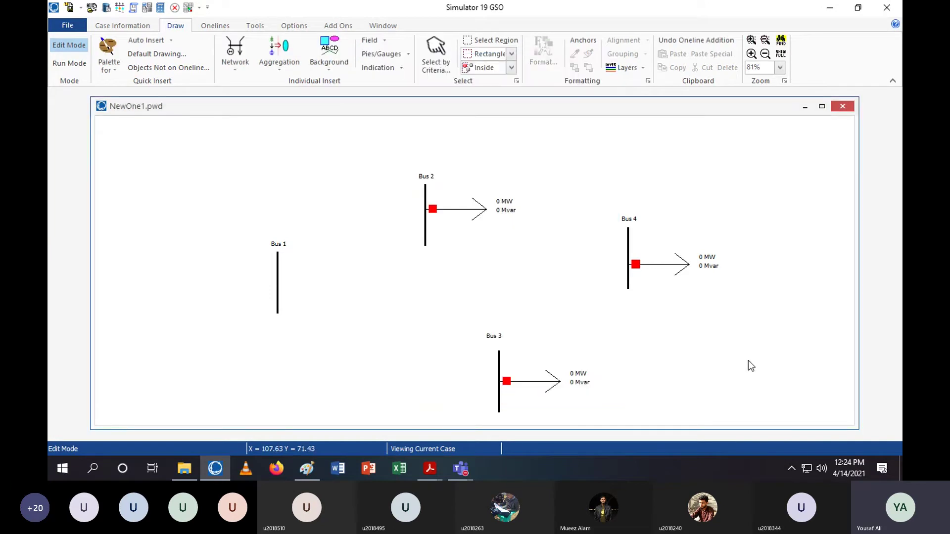
Insert a generator on Bus 1 with a 100 MW setpoint, oriented to the left of the bar.
{"action": "scroll", "coordinate": [699, 317], "scroll_direction": "down", "scroll_amount": 3}
{"action": "scroll", "coordinate": [776, 339], "scroll_direction": "up", "scroll_amount": 1}
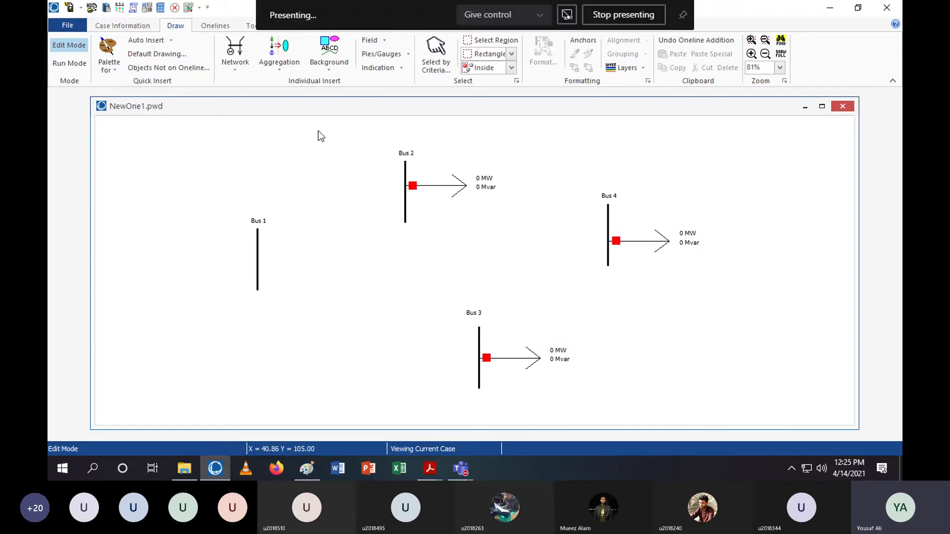
{"action": "left_click", "coordinate": [234, 68]}
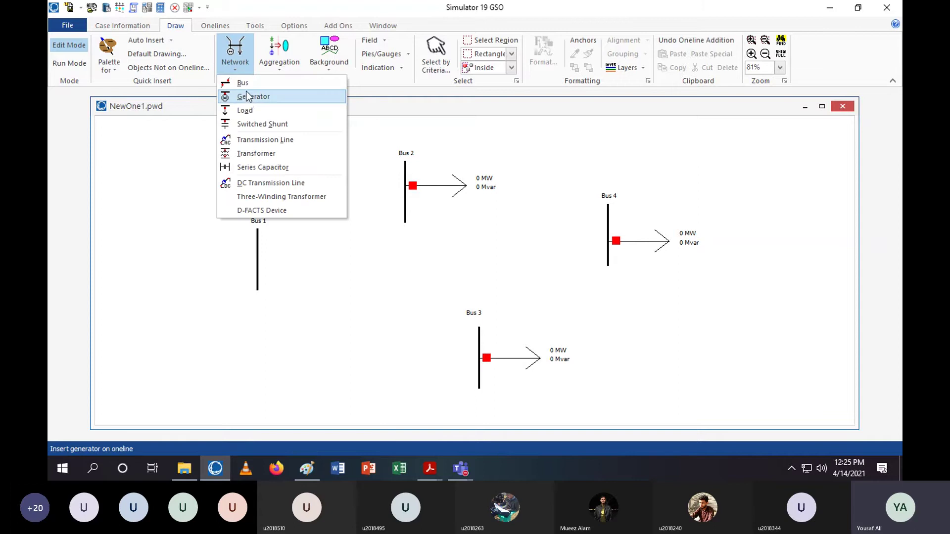
{"action": "left_click", "coordinate": [248, 96]}
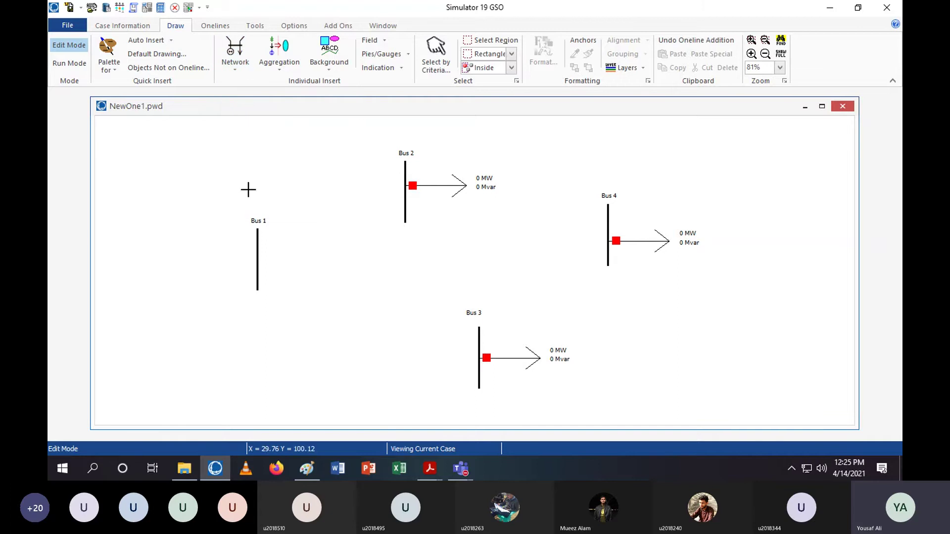
{"action": "left_click", "coordinate": [258, 256]}
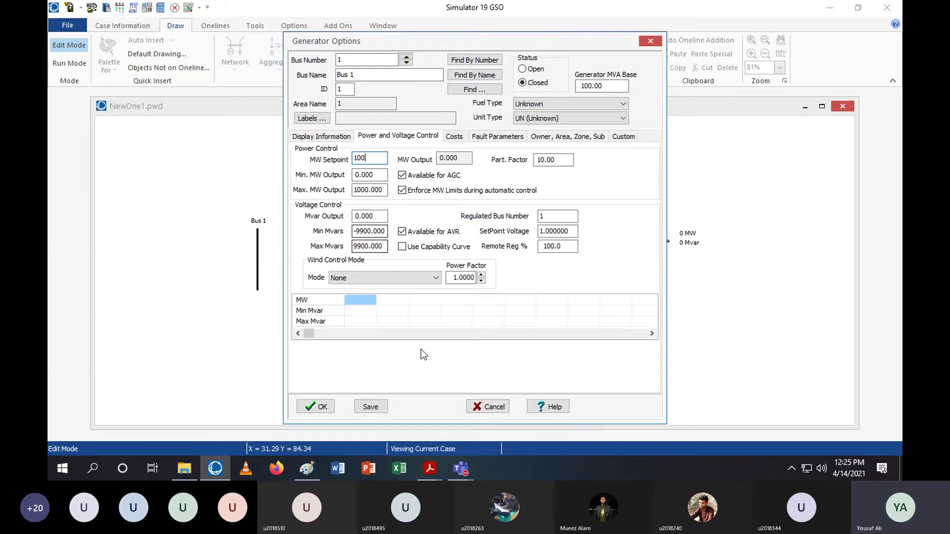
{"action": "left_click", "coordinate": [322, 136]}
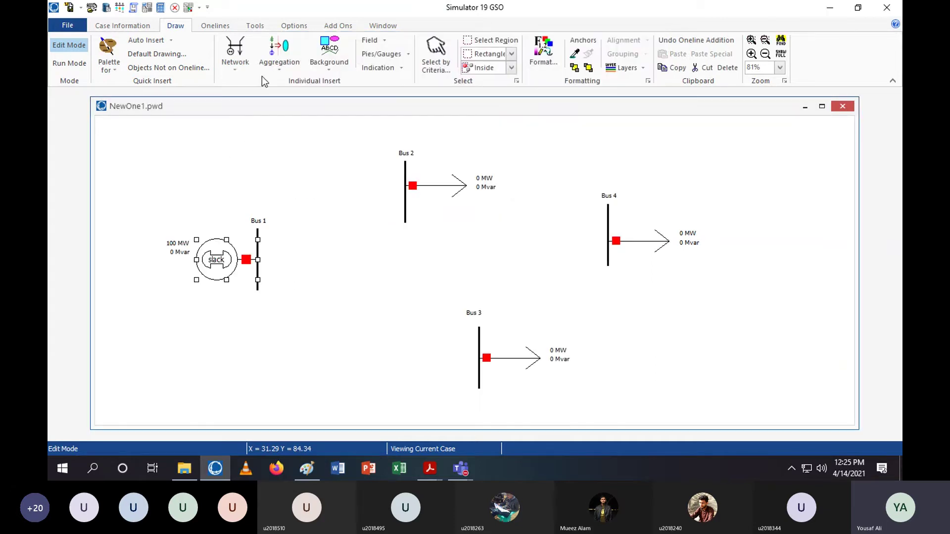
Insert a generator on Bus 3 with a 100 MW setpoint, oriented to the left of the bar.
{"action": "left_click", "coordinate": [241, 62]}
{"action": "left_click", "coordinate": [263, 97]}
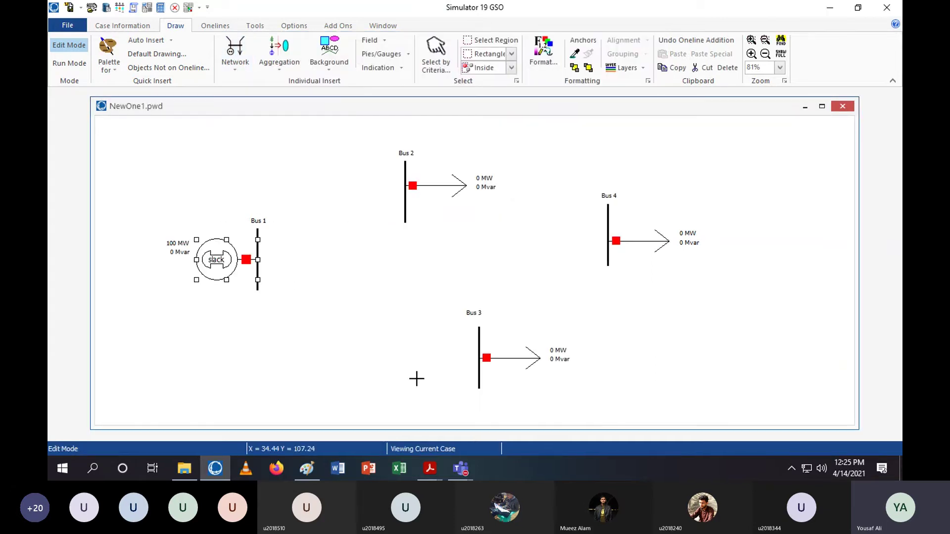
{"action": "left_click", "coordinate": [479, 366]}
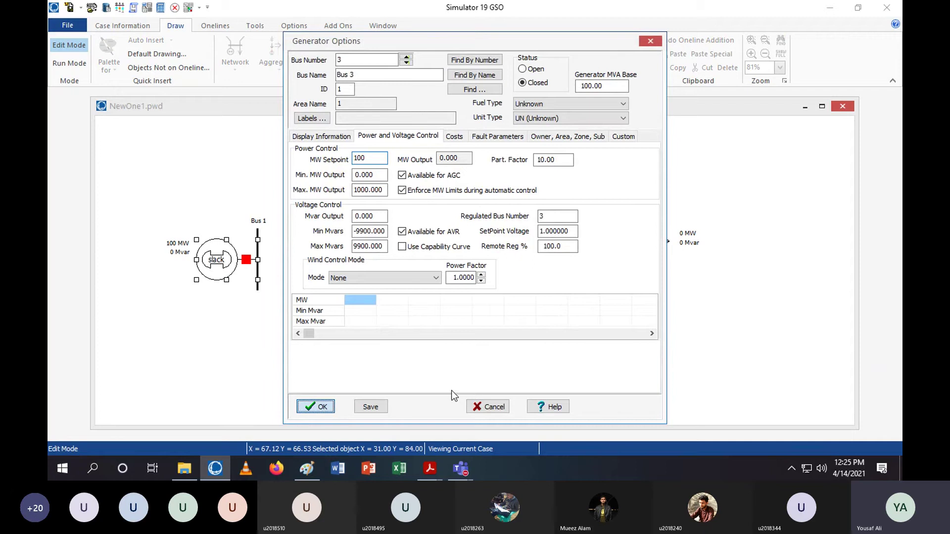
{"action": "left_click", "coordinate": [487, 407]}
{"action": "left_click_drag", "start_coordinate": [569, 358], "coordinate": [548, 363]}
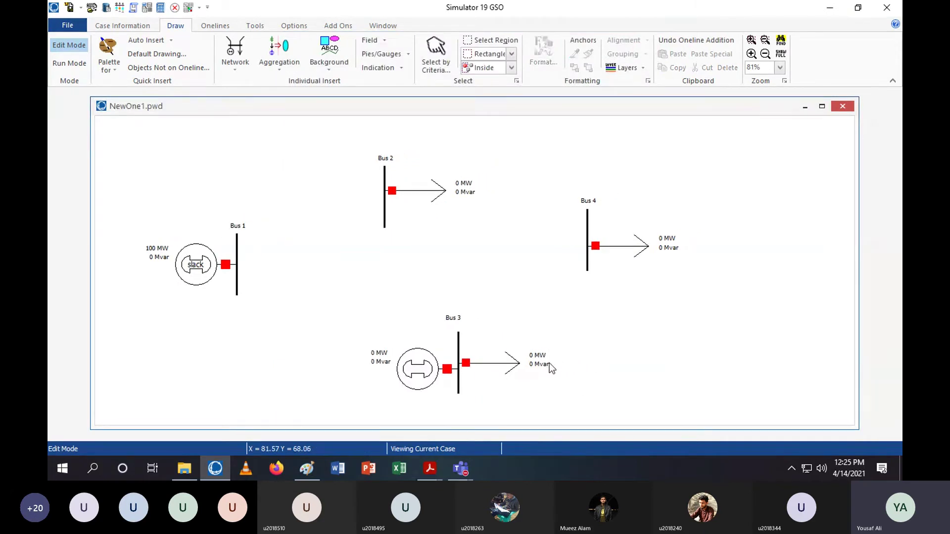
Switch to Lab 6,7.pdf in Acrobat Reader and check the line impedances and bus distances for Lab Task 1.
{"action": "mouse_move", "coordinate": [429, 469]}
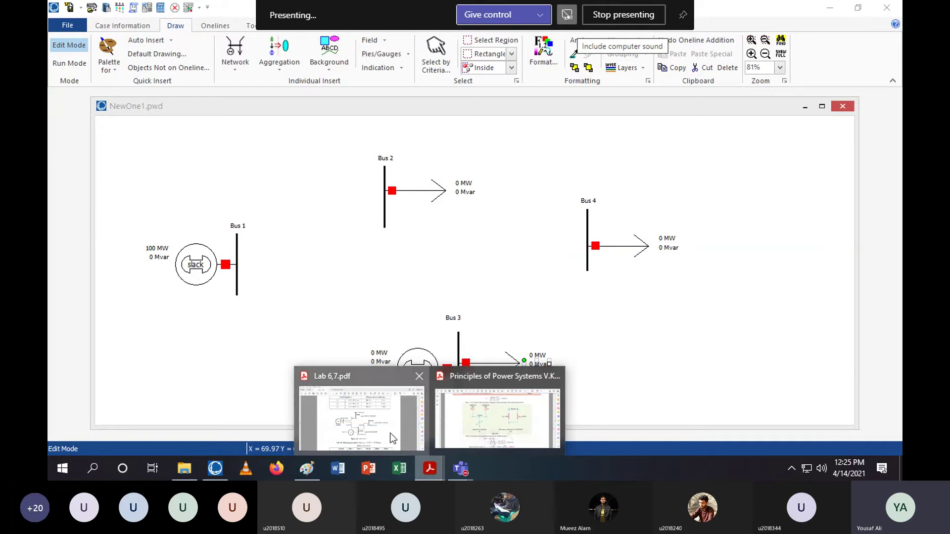
{"action": "left_click", "coordinate": [361, 418]}
{"action": "scroll", "coordinate": [663, 307], "scroll_direction": "up", "scroll_amount": 1}
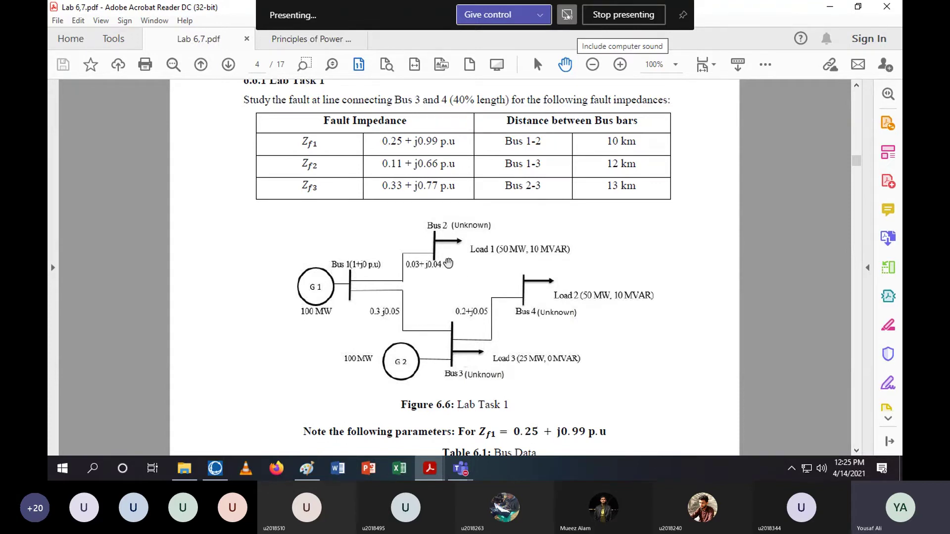
Switch back to PowerWorld Simulator and draw a transmission line with right-angle bends from Bus 1 to Bus 2.
{"action": "left_click", "coordinate": [215, 468]}
{"action": "left_click", "coordinate": [237, 52]}
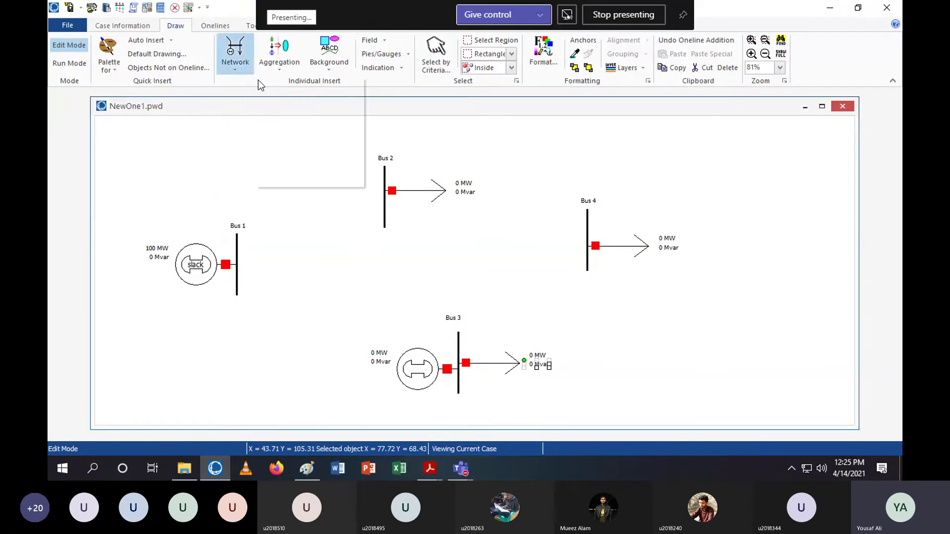
{"action": "left_click", "coordinate": [250, 140]}
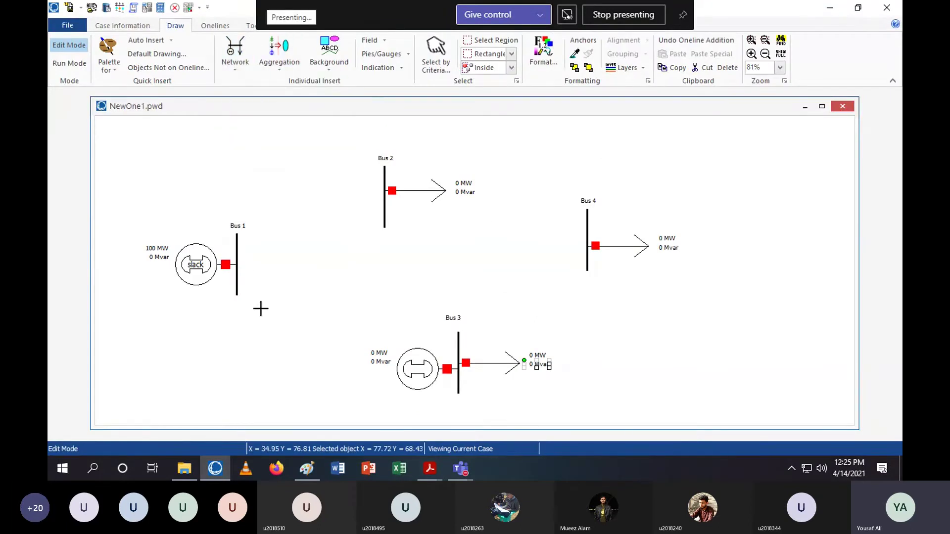
{"action": "left_click", "coordinate": [236, 271]}
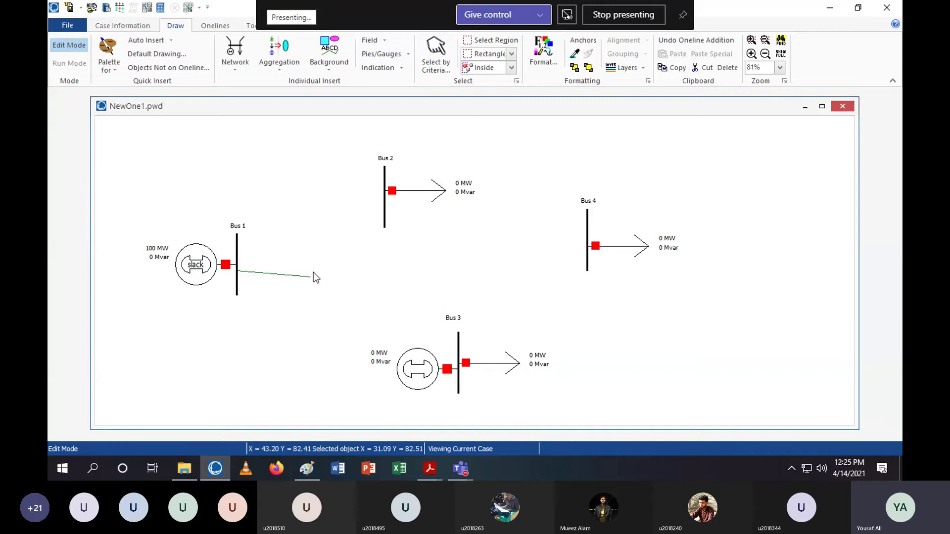
{"action": "left_click", "coordinate": [316, 270]}
{"action": "left_click", "coordinate": [317, 191]}
{"action": "double_click", "coordinate": [386, 190]}
In the Bus 1-2 line's impedance calculator, set the length units to kilometers, the line length to 10 km and the conversion to Electrical.
{"action": "left_click", "coordinate": [302, 264]}
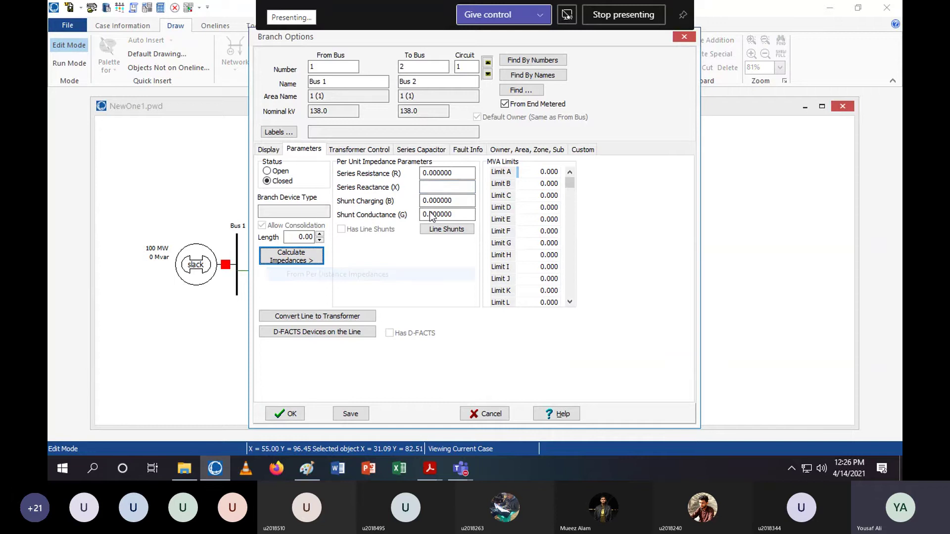
{"action": "left_click", "coordinate": [456, 195]}
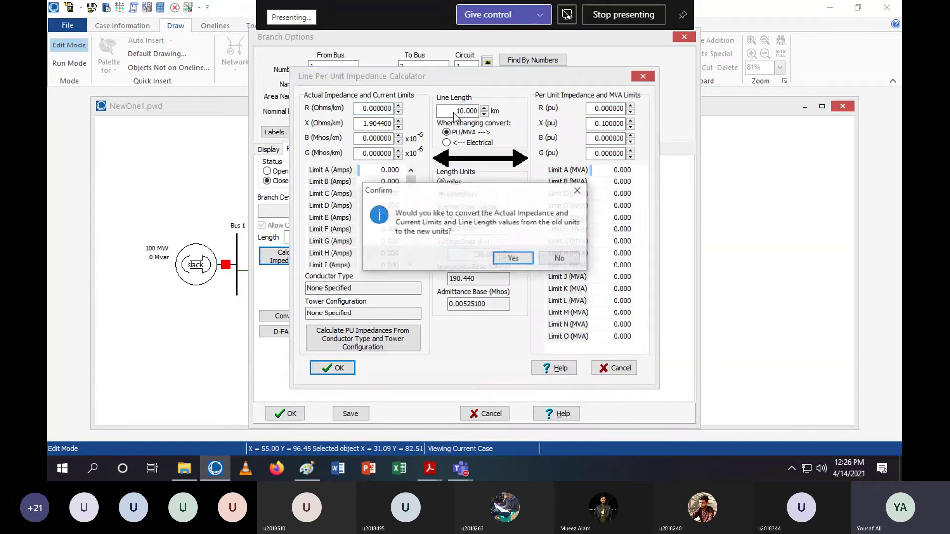
{"action": "left_click", "coordinate": [507, 258]}
{"action": "left_click_drag", "start_coordinate": [456, 111], "coordinate": [513, 111]}
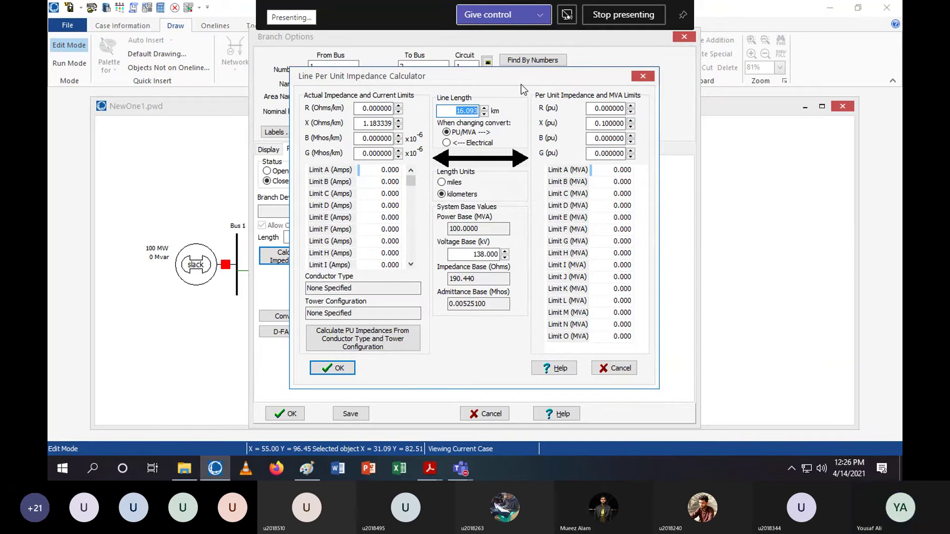
{"action": "type", "text": "10"}
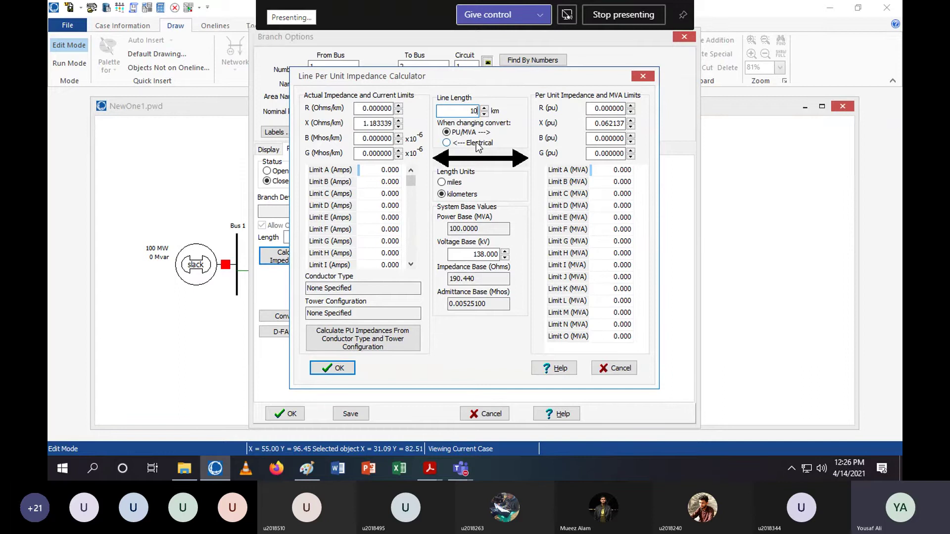
{"action": "left_click", "coordinate": [448, 143]}
Set the Bus 1-2 line's per unit impedance to R 0.03 and X 0.04, and accept the branch options.
{"action": "left_click_drag", "start_coordinate": [591, 109], "coordinate": [649, 98]}
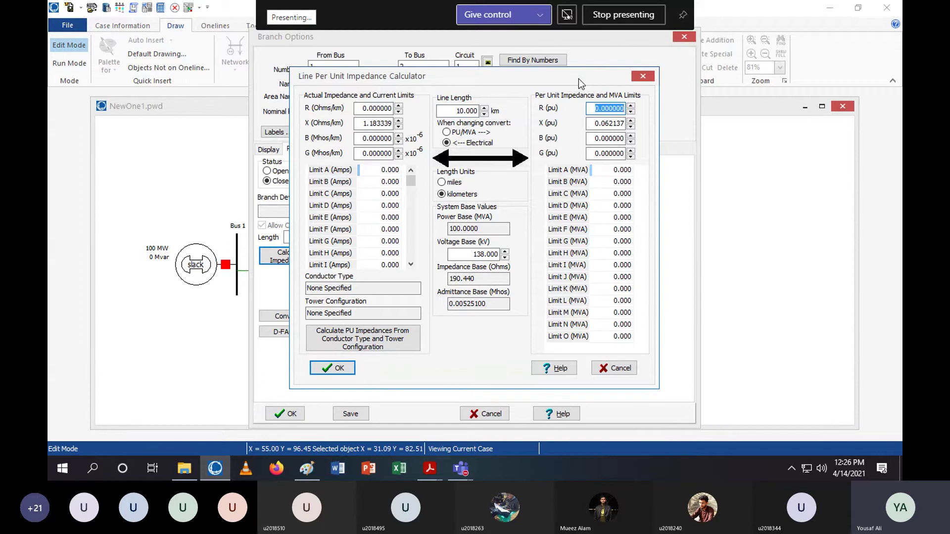
{"action": "type", "text": "0.03"}
{"action": "left_click_drag", "start_coordinate": [594, 126], "coordinate": [662, 125]}
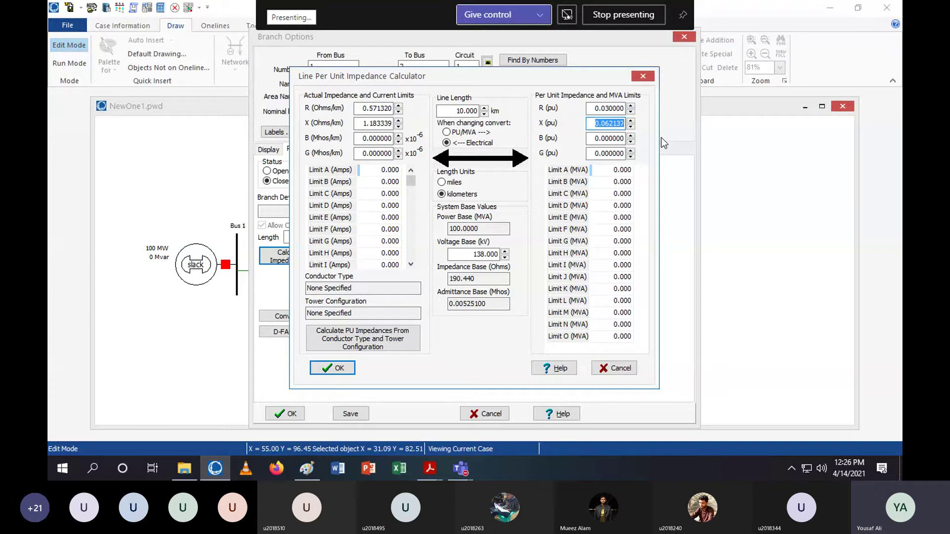
{"action": "type", "text": "0.04"}
{"action": "left_click", "coordinate": [339, 367]}
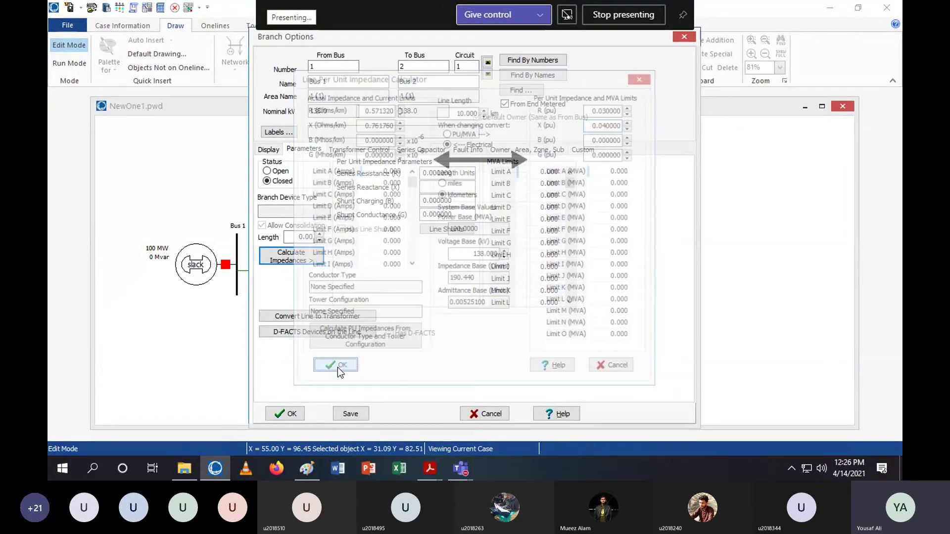
{"action": "left_click", "coordinate": [287, 413]}
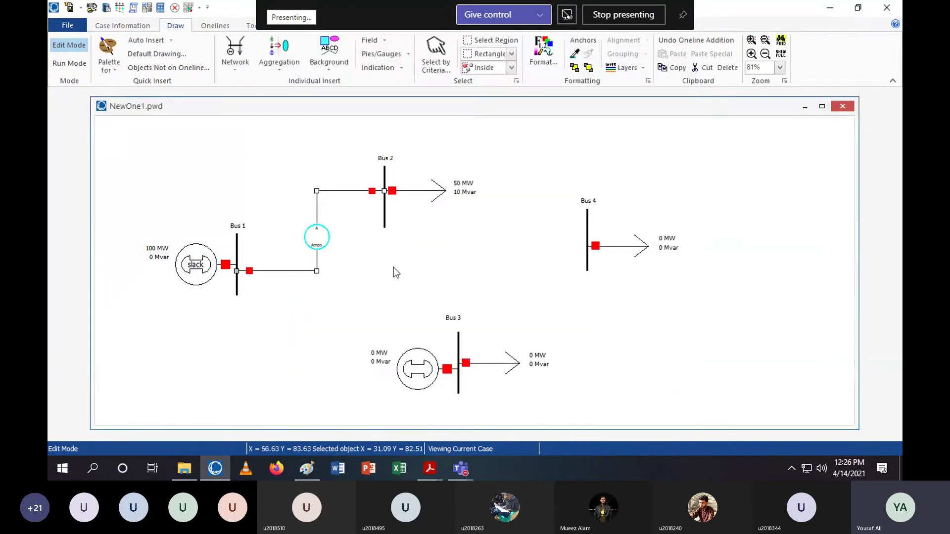
Extend the Bus 3 bar upward and move its name label above the bar's new end.
{"action": "left_click", "coordinate": [460, 331]}
{"action": "left_click_drag", "start_coordinate": [459, 332], "coordinate": [457, 308]}
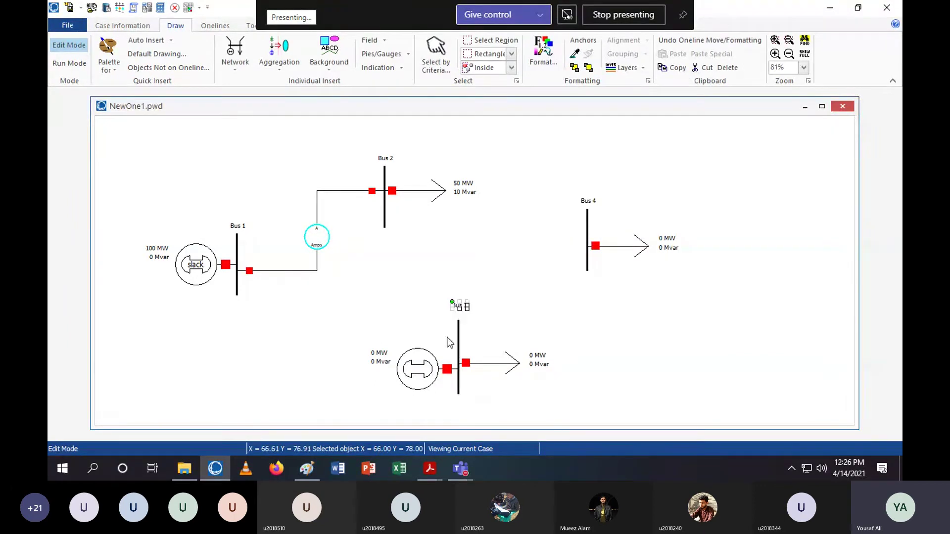
Switch to Lab 6,7.pdf in Acrobat Reader and check the distance and impedance of the Bus 1-3 line.
{"action": "left_click", "coordinate": [439, 470]}
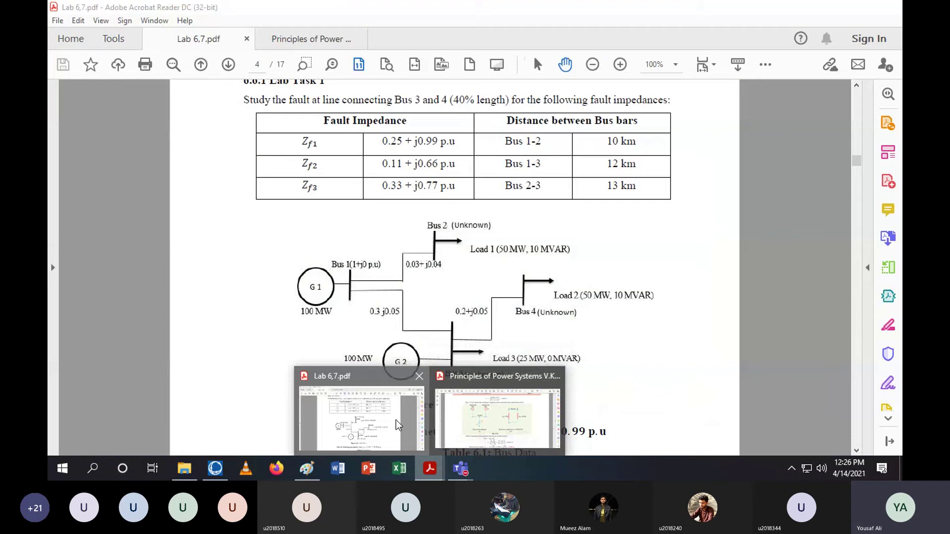
{"action": "left_click", "coordinate": [396, 425]}
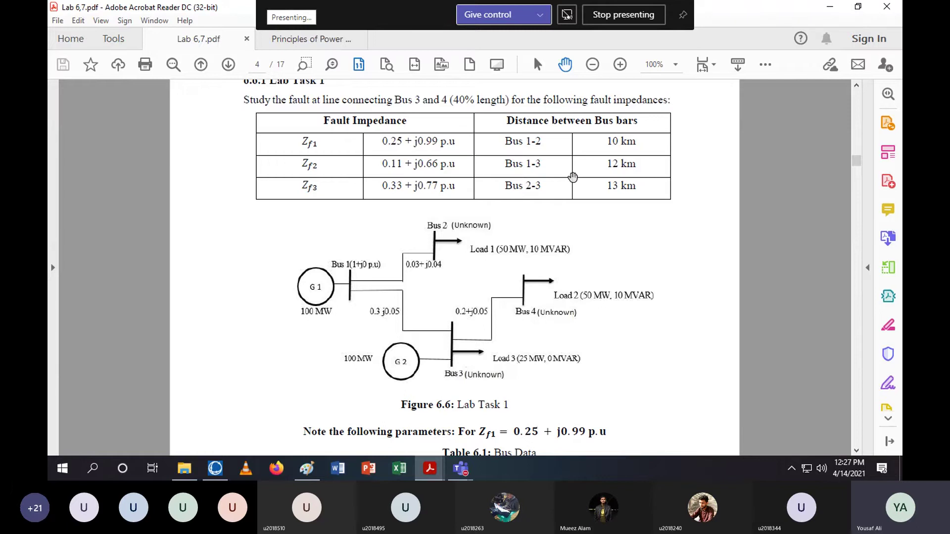
Switch to PowerWorld Simulator and draw a transmission line from Bus 1 to Bus 3 with two right-angle bends.
{"action": "left_click", "coordinate": [216, 469]}
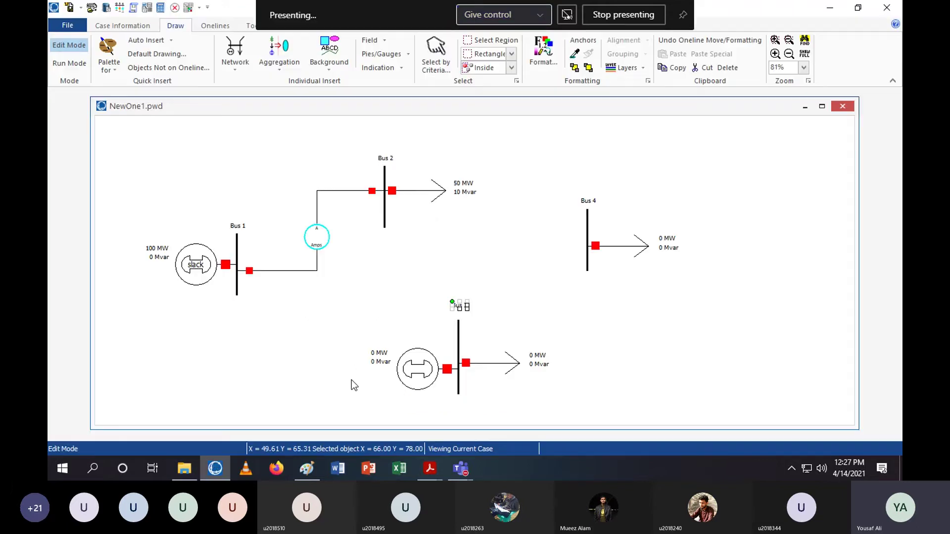
{"action": "left_click", "coordinate": [235, 59]}
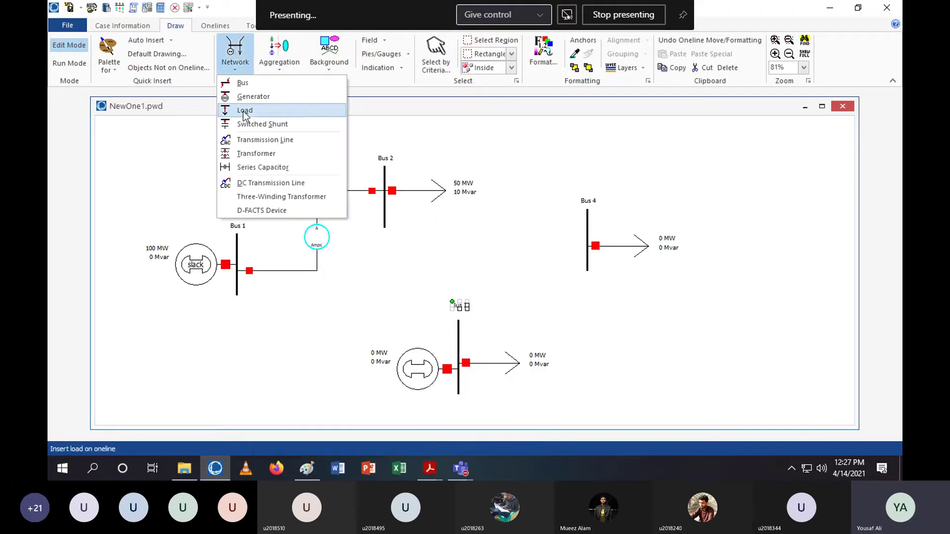
{"action": "left_click", "coordinate": [239, 153]}
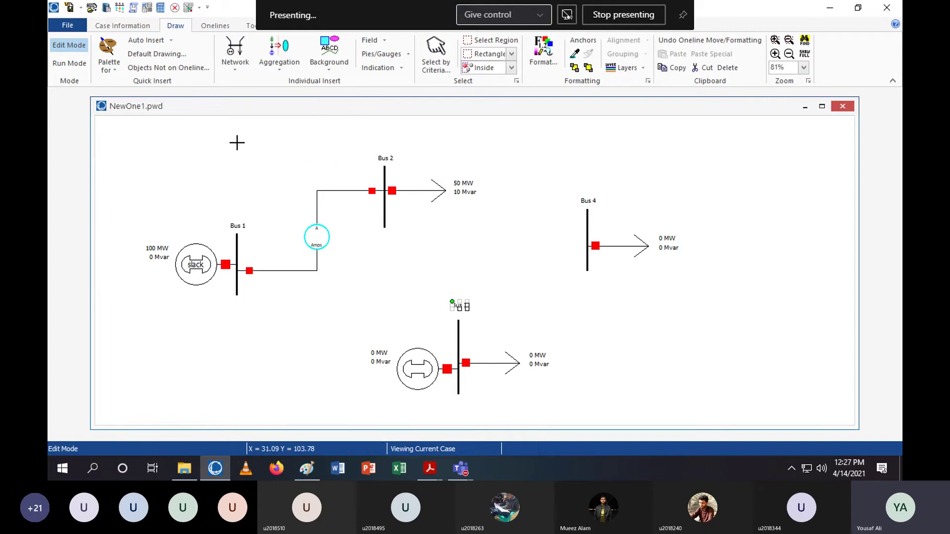
{"action": "left_click", "coordinate": [238, 284]}
{"action": "left_click", "coordinate": [373, 281]}
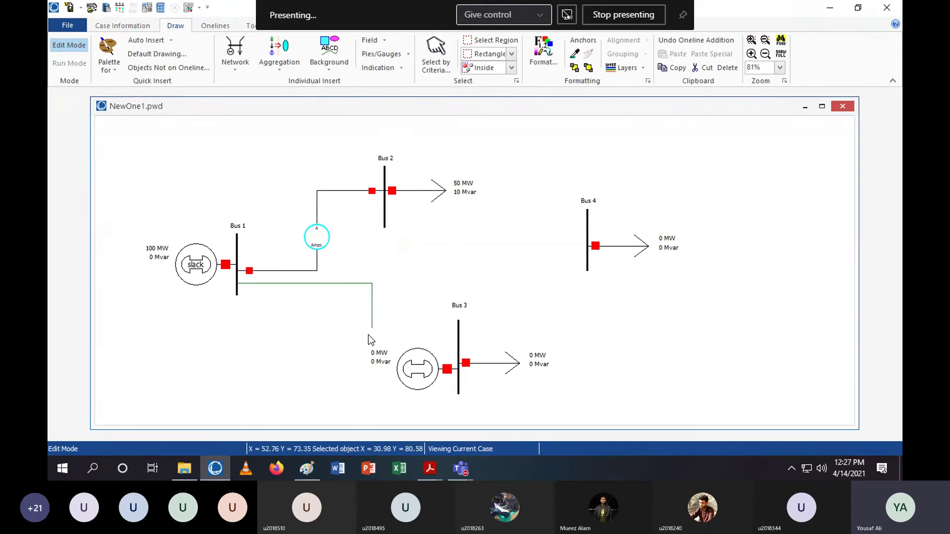
{"action": "left_click", "coordinate": [373, 338]}
{"action": "left_click", "coordinate": [458, 338]}
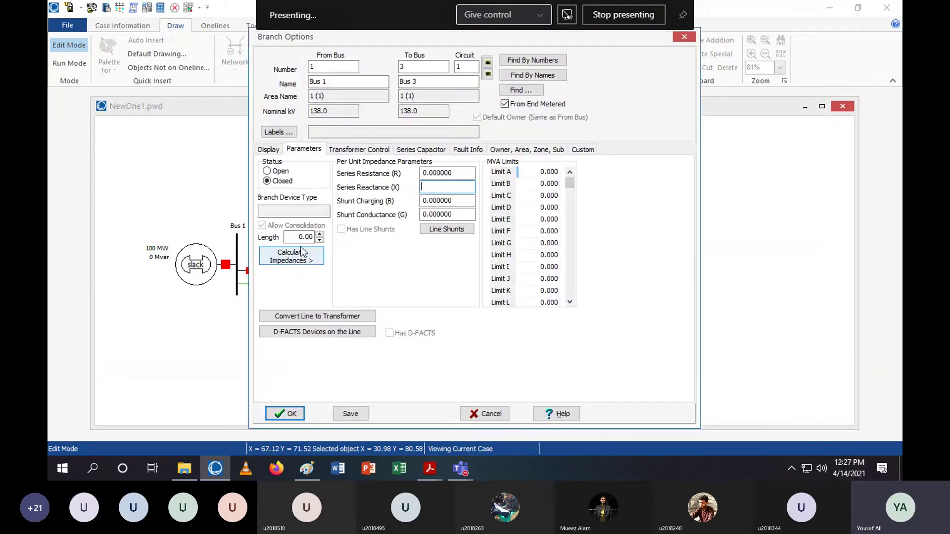
In the Bus 1-3 line's impedance calculator, convert the length units to kilometers and set the line length to 12 km.
{"action": "left_click", "coordinate": [312, 258]}
{"action": "left_click", "coordinate": [325, 273]}
{"action": "left_click", "coordinate": [460, 196]}
{"action": "left_click", "coordinate": [512, 257]}
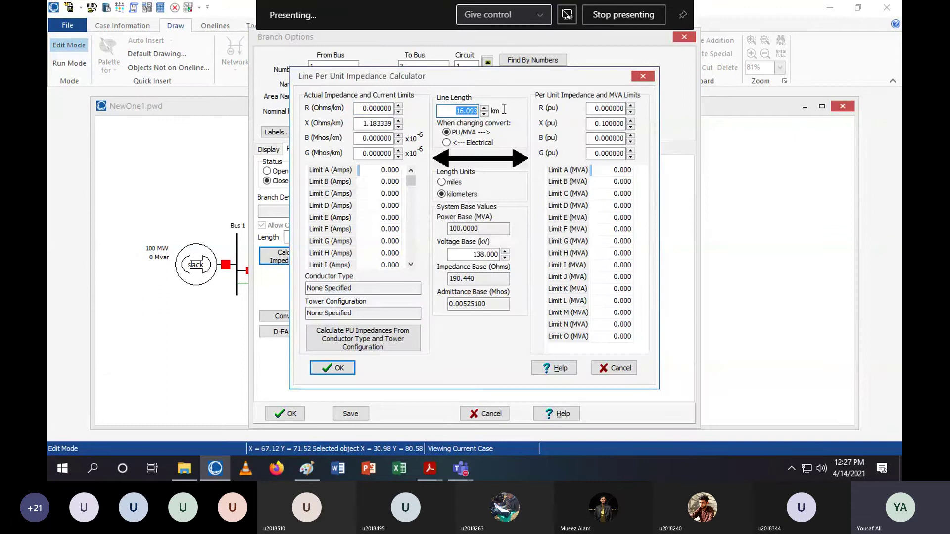
{"action": "type", "text": "12"}
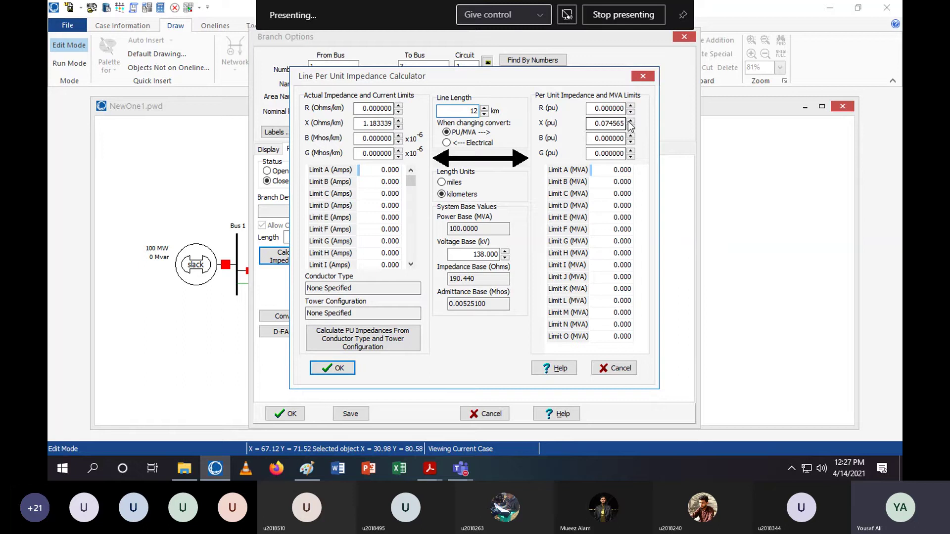
Set the conversion to Electrical, enter per unit R 0.3 and X 0.05 for the Bus 1-3 line, and accept the branch options.
{"action": "left_click", "coordinate": [627, 106]}
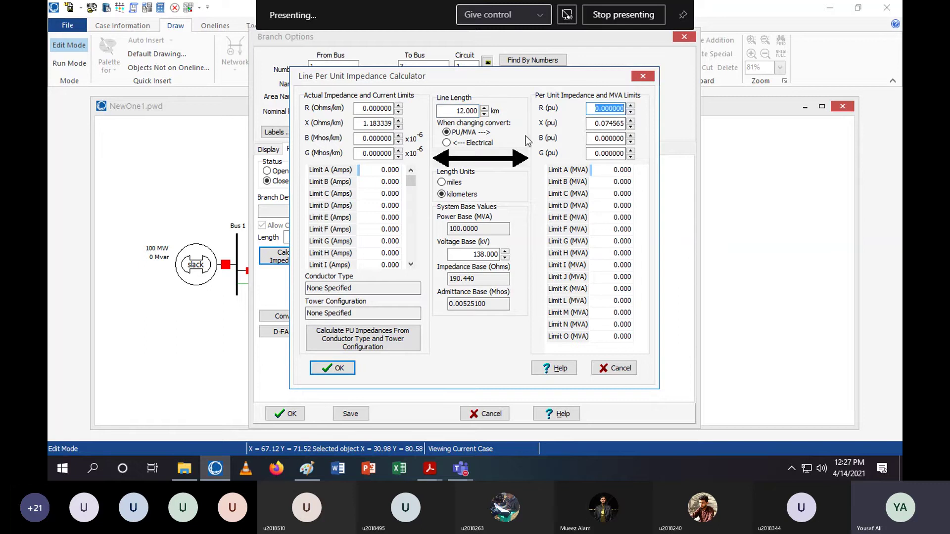
{"action": "left_click", "coordinate": [459, 144]}
{"action": "type", "text": "0.3"}
{"action": "key", "text": "Tab"}
{"action": "type", "text": "0.05"}
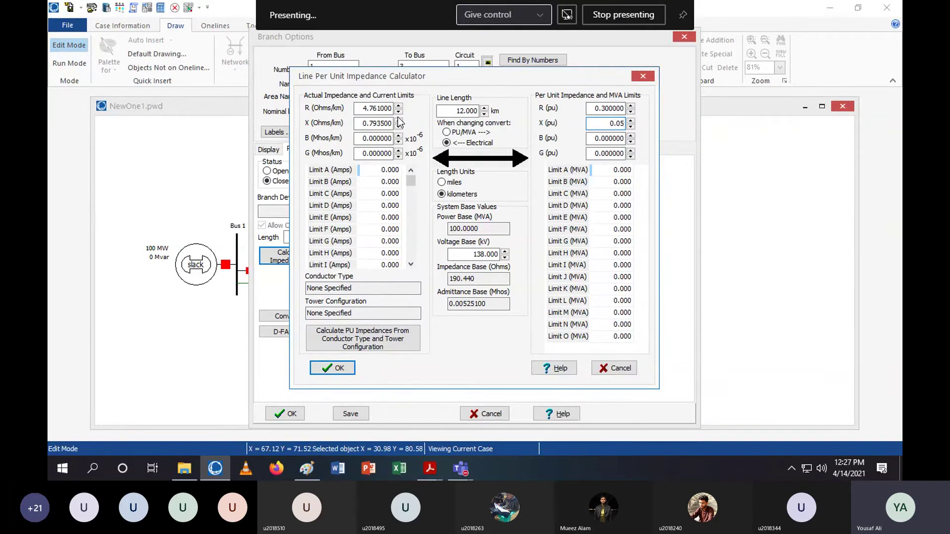
{"action": "left_click", "coordinate": [333, 368]}
{"action": "key", "text": "Return"}
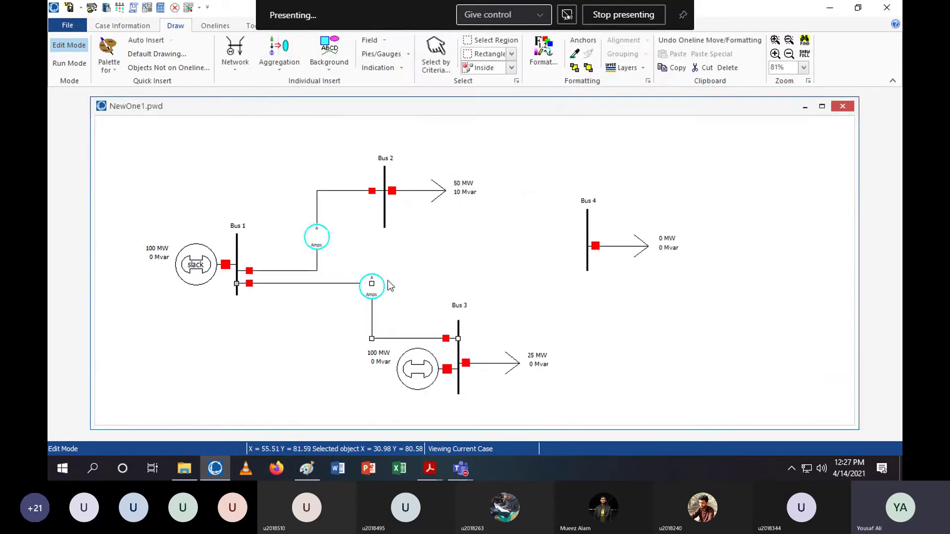
Move the Bus 1-3 line's Amps gauge down to the middle of the line's vertical segment.
{"action": "left_click_drag", "start_coordinate": [370, 287], "coordinate": [380, 309]}
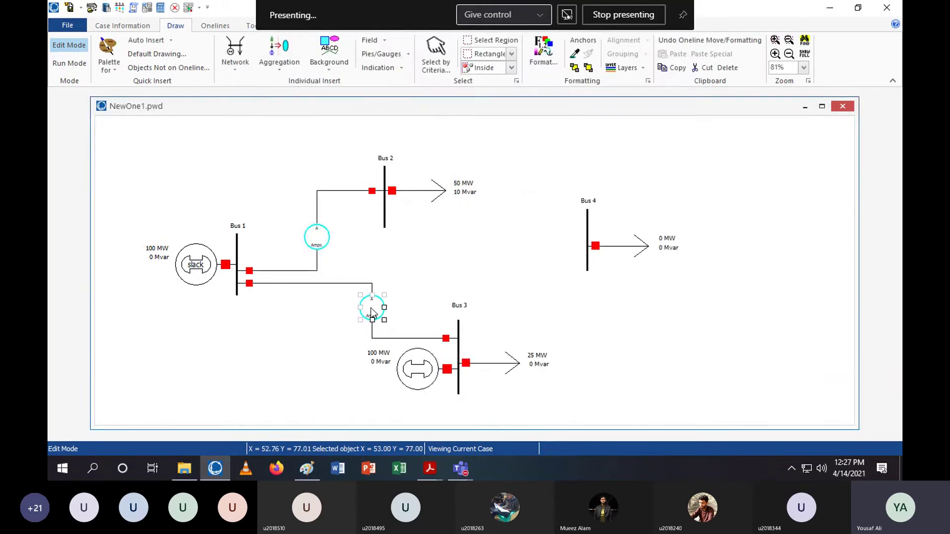
{"action": "left_click", "coordinate": [410, 261]}
Draw a transmission line from Bus 3 to Bus 4 with bends on either side of a vertical segment.
{"action": "left_click", "coordinate": [226, 46]}
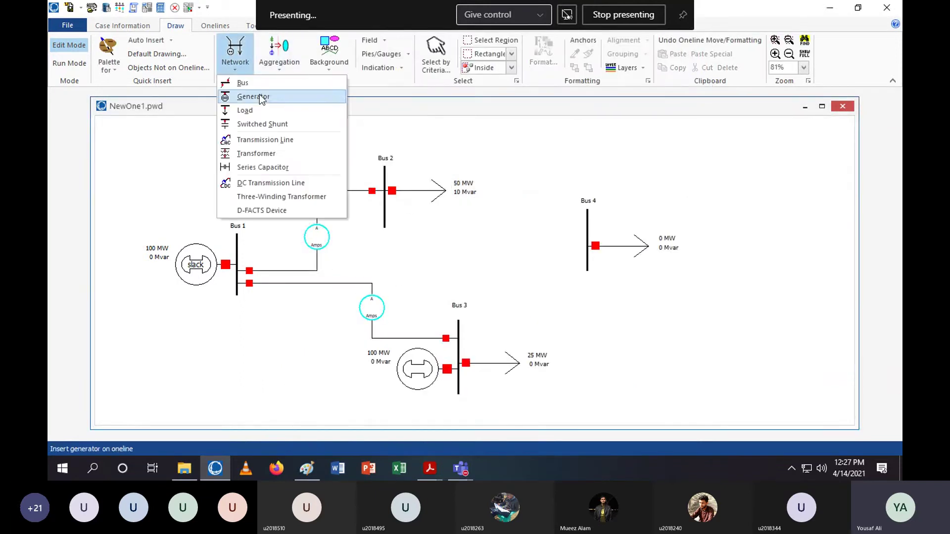
{"action": "left_click", "coordinate": [266, 141]}
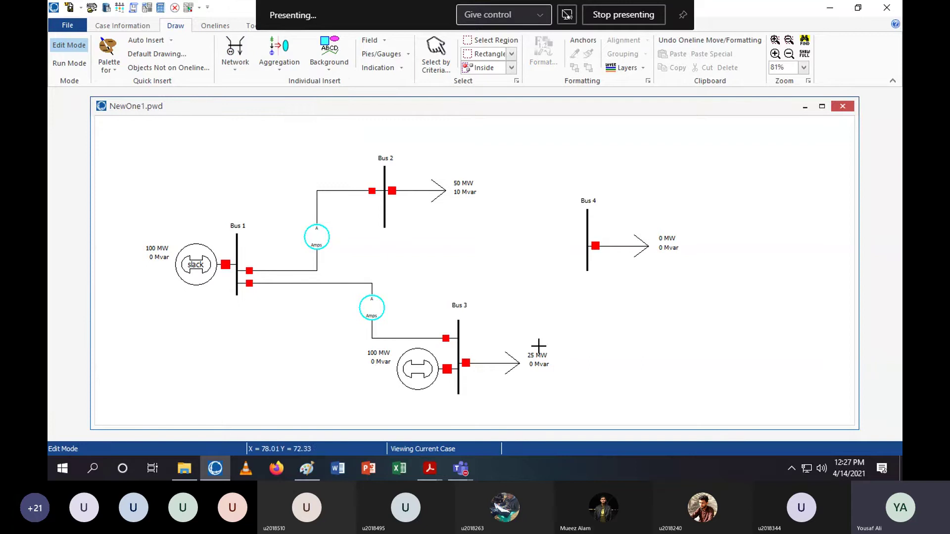
{"action": "left_click", "coordinate": [459, 352]}
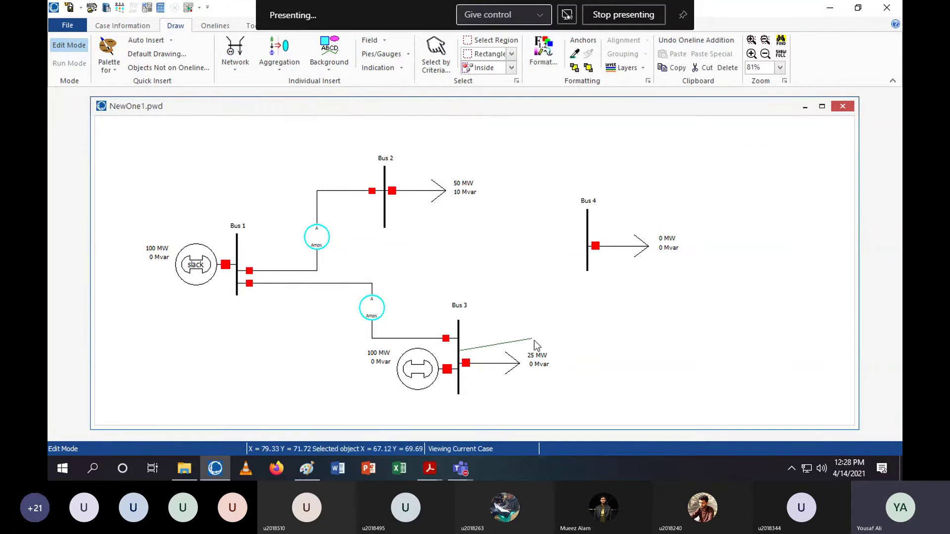
{"action": "left_click", "coordinate": [534, 341]}
{"action": "left_click", "coordinate": [533, 246]}
{"action": "double_click", "coordinate": [589, 247]}
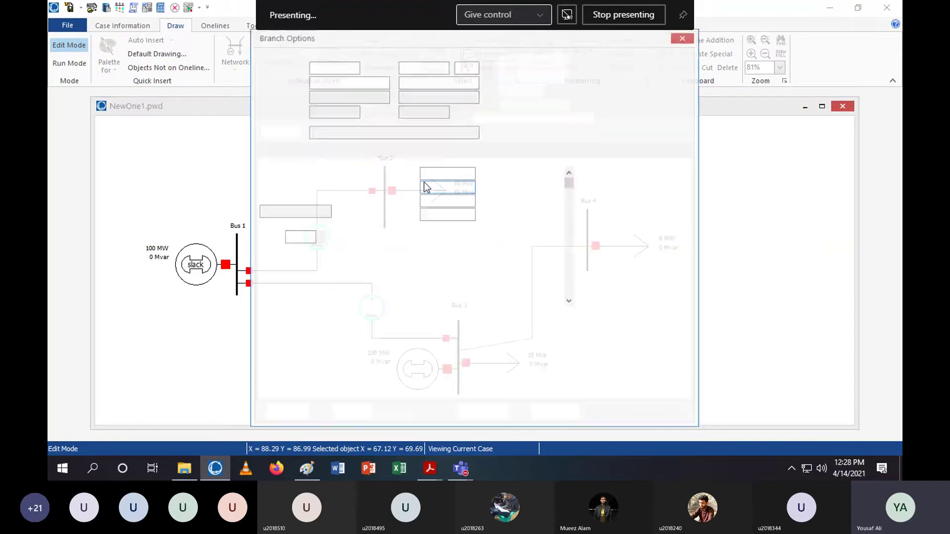
Check the line distances and the Bus 3-4 line's impedance in Lab 6,7.pdf, and return to the branch options.
{"action": "left_click", "coordinate": [432, 474]}
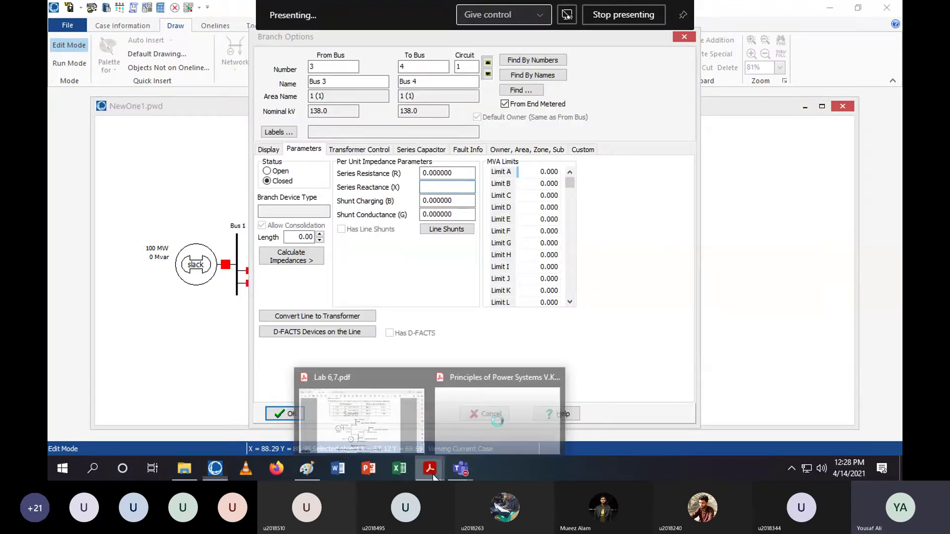
{"action": "left_click", "coordinate": [378, 423]}
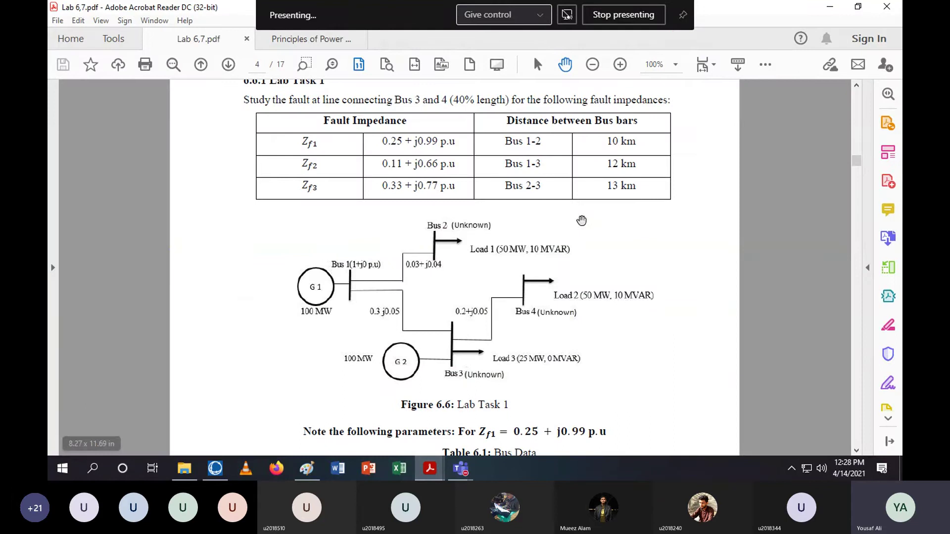
{"action": "left_click", "coordinate": [830, 6]}
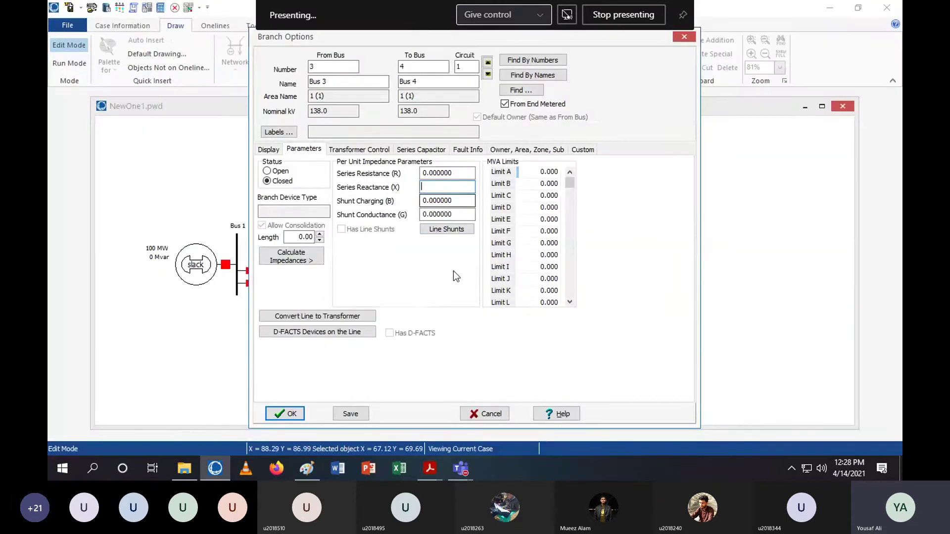
In the Bus 3-4 line's impedance calculator, convert the length units to kilometers, the conversion to Electrical and the line length to 13 km.
{"action": "left_click", "coordinate": [319, 258]}
{"action": "left_click", "coordinate": [341, 274]}
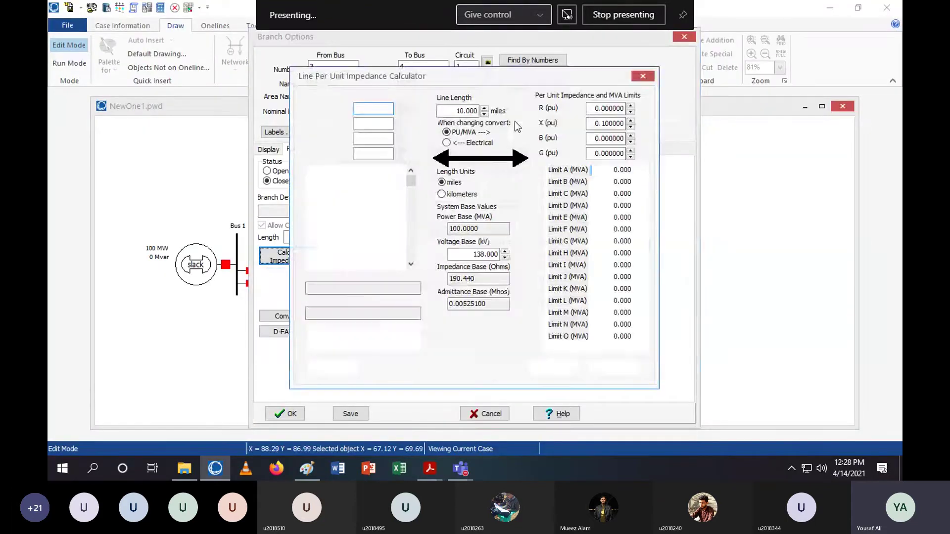
{"action": "left_click", "coordinate": [440, 194]}
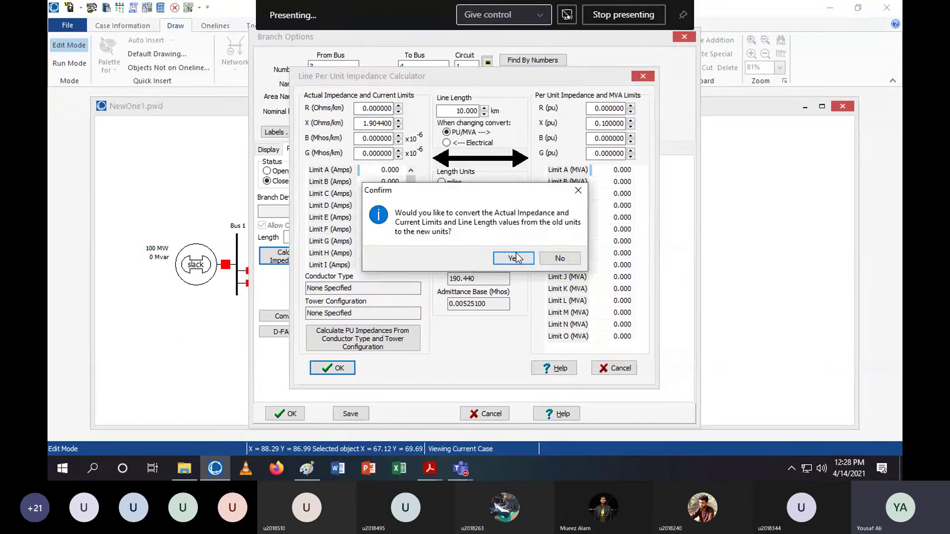
{"action": "left_click", "coordinate": [561, 257]}
{"action": "left_click", "coordinate": [469, 141]}
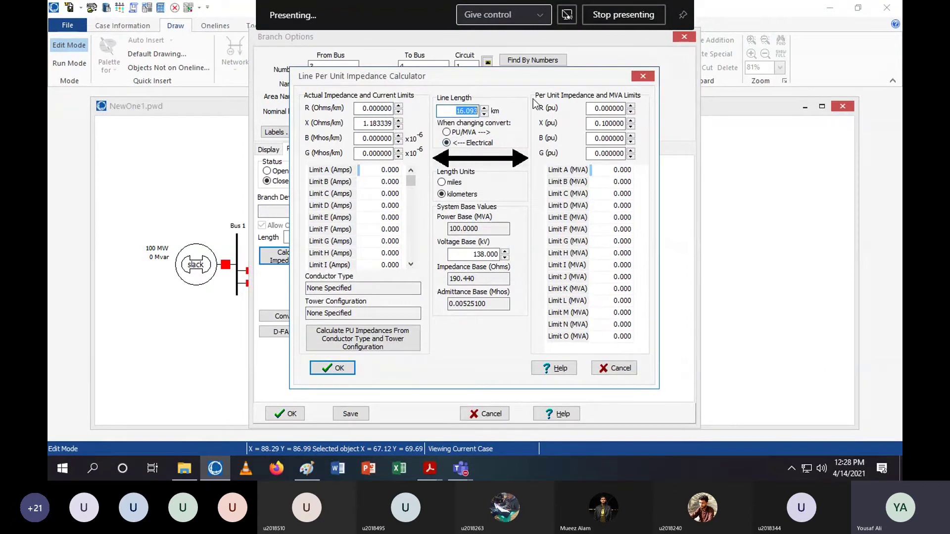
{"action": "type", "text": "13"}
Set the Bus 3-4 line's per unit impedance to R 0.2 and X 0.05, and accept the branch options.
{"action": "left_click", "coordinate": [606, 109]}
{"action": "type", "text": "0.2"}
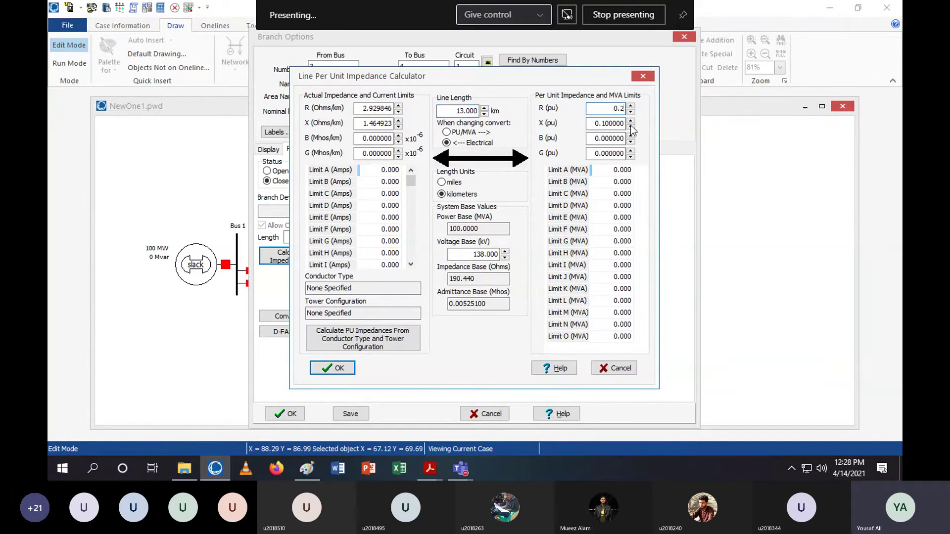
{"action": "left_click", "coordinate": [605, 123]}
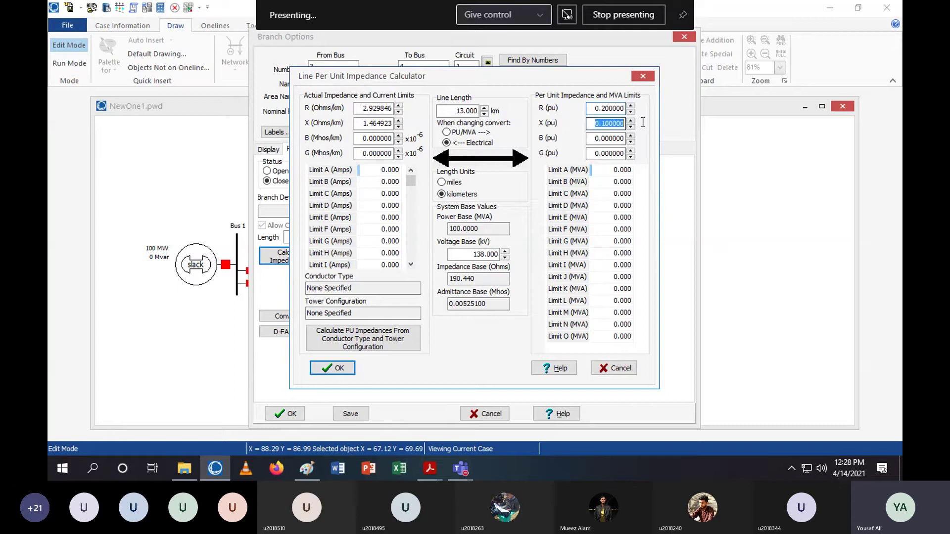
{"action": "type", "text": "0.05"}
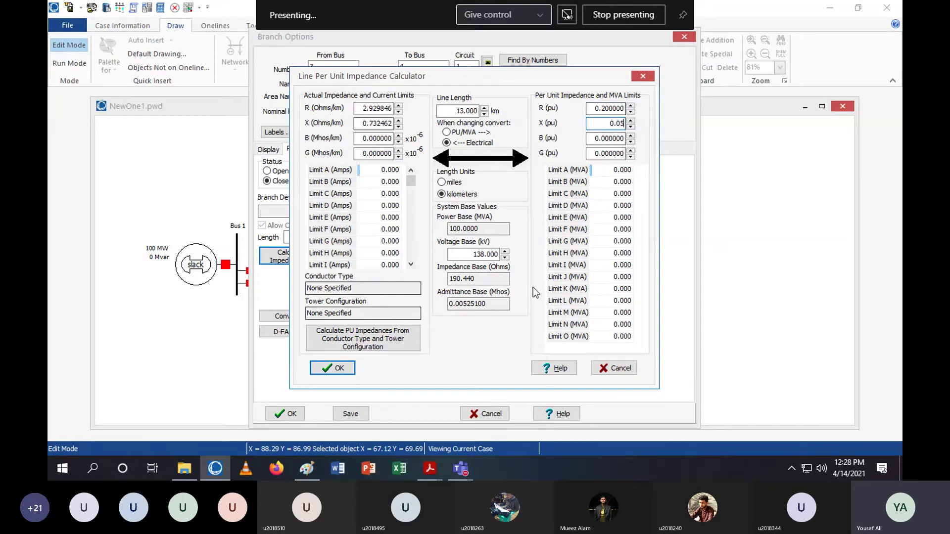
{"action": "left_click", "coordinate": [332, 368]}
{"action": "left_click", "coordinate": [286, 414]}
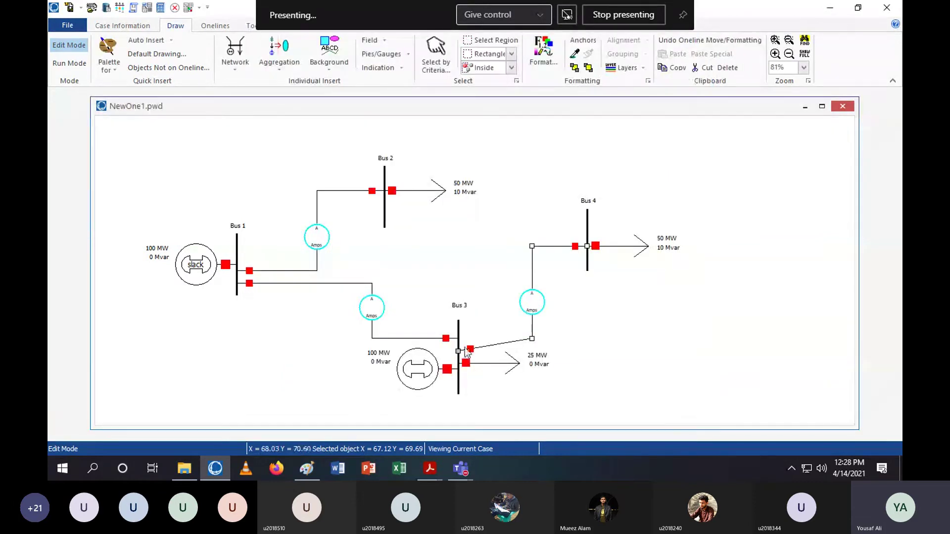
Raise the Bus 3-4 line's connection near the upper end of the Bus 3 bar and align its lower corner horizontally with it.
{"action": "left_click_drag", "start_coordinate": [458, 350], "coordinate": [459, 338]}
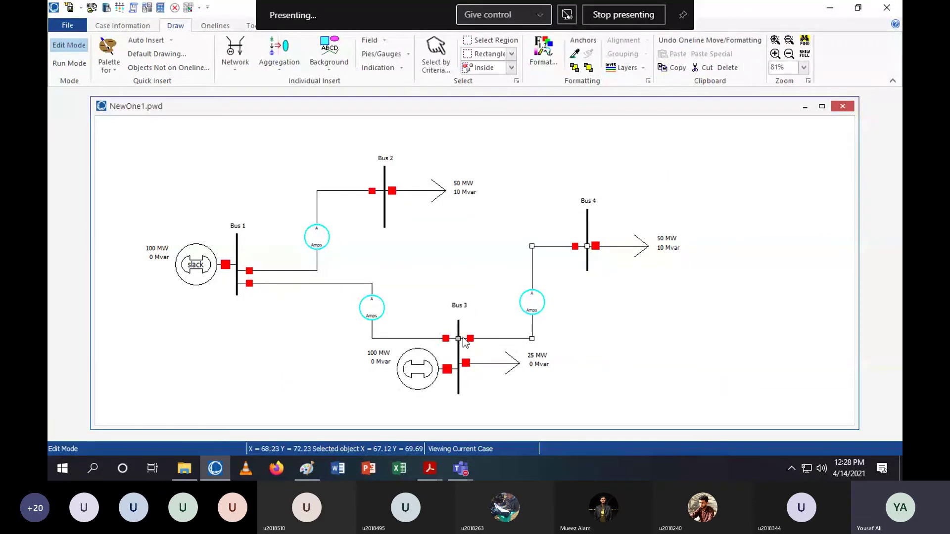
{"action": "left_click_drag", "start_coordinate": [458, 339], "coordinate": [458, 326]}
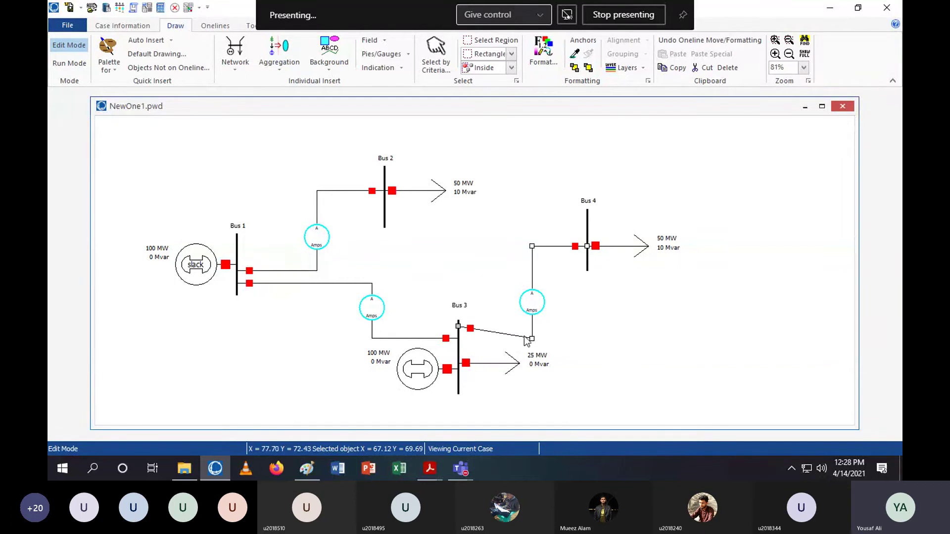
{"action": "left_click_drag", "start_coordinate": [531, 338], "coordinate": [529, 325]}
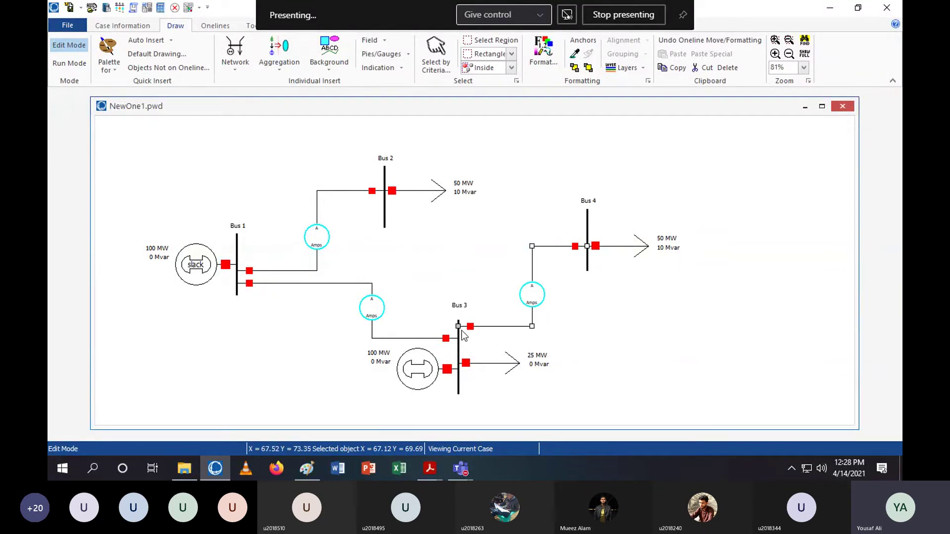
{"action": "left_click", "coordinate": [671, 367]}
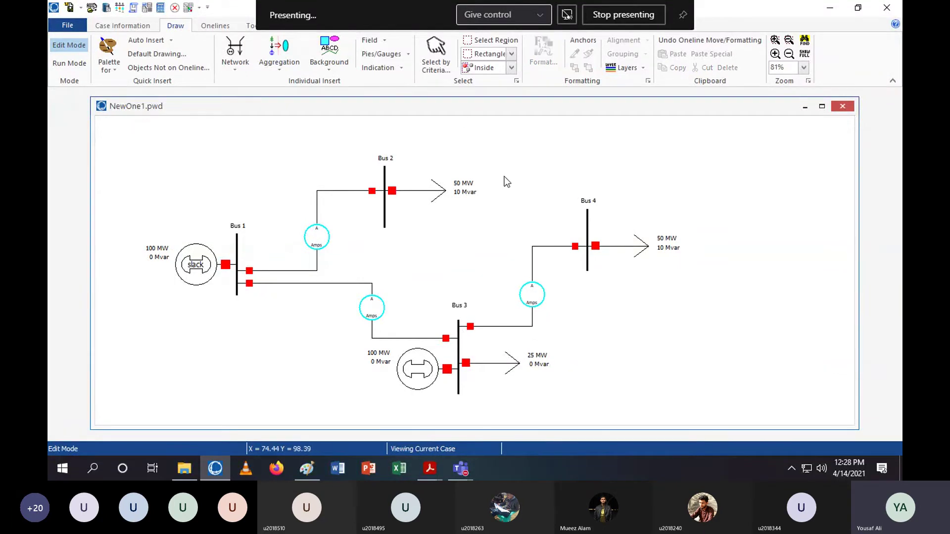
Insert a per unit voltage field for Bus 1, enlarge it and place it just below the Bus 1 bar.
{"action": "left_click_drag", "start_coordinate": [505, 177], "coordinate": [519, 175]}
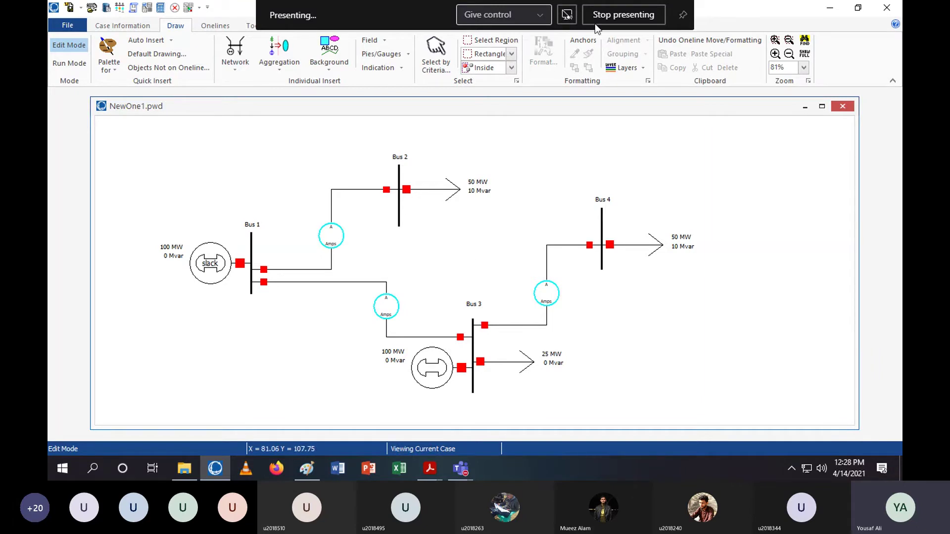
{"action": "left_click", "coordinate": [373, 43]}
{"action": "left_click", "coordinate": [386, 56]}
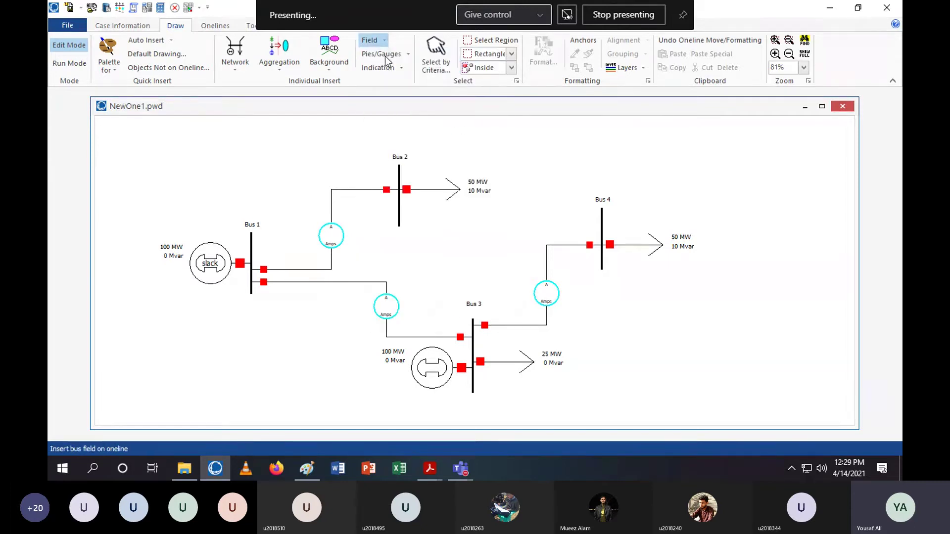
{"action": "left_click", "coordinate": [254, 261]}
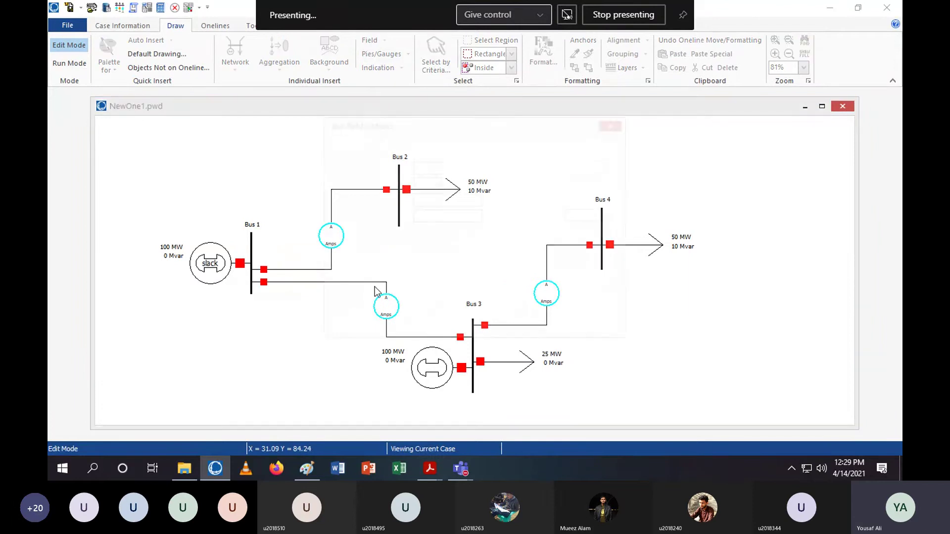
{"action": "left_click", "coordinate": [354, 325]}
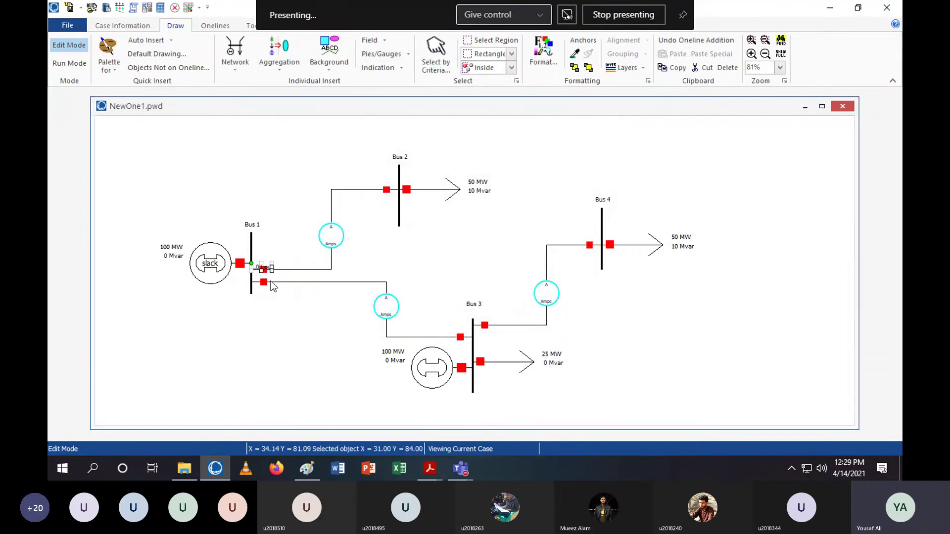
{"action": "left_click_drag", "start_coordinate": [266, 270], "coordinate": [284, 284]}
{"action": "left_click_drag", "start_coordinate": [282, 279], "coordinate": [266, 310]}
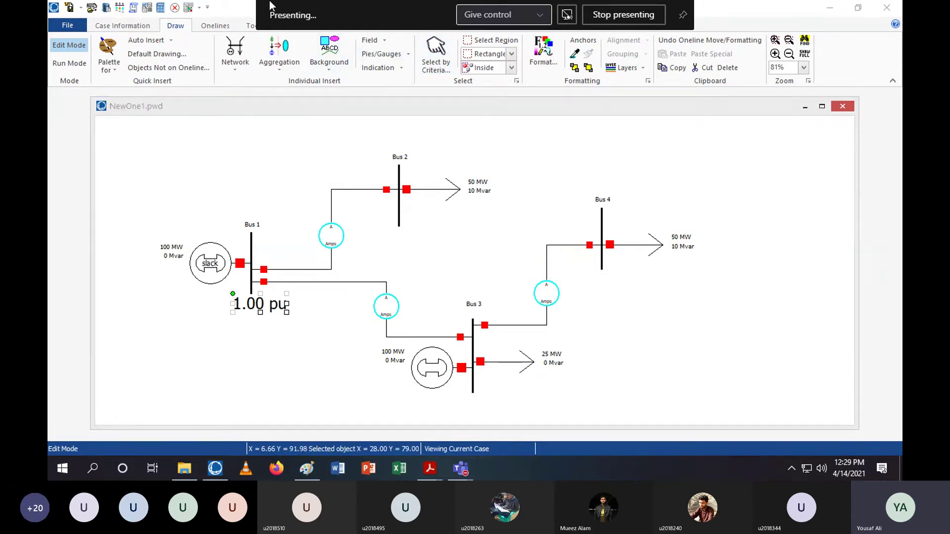
Insert a bus angle field in degrees for Bus 1, enlarge it and place it below the Bus 1 voltage field.
{"action": "left_click", "coordinate": [379, 41]}
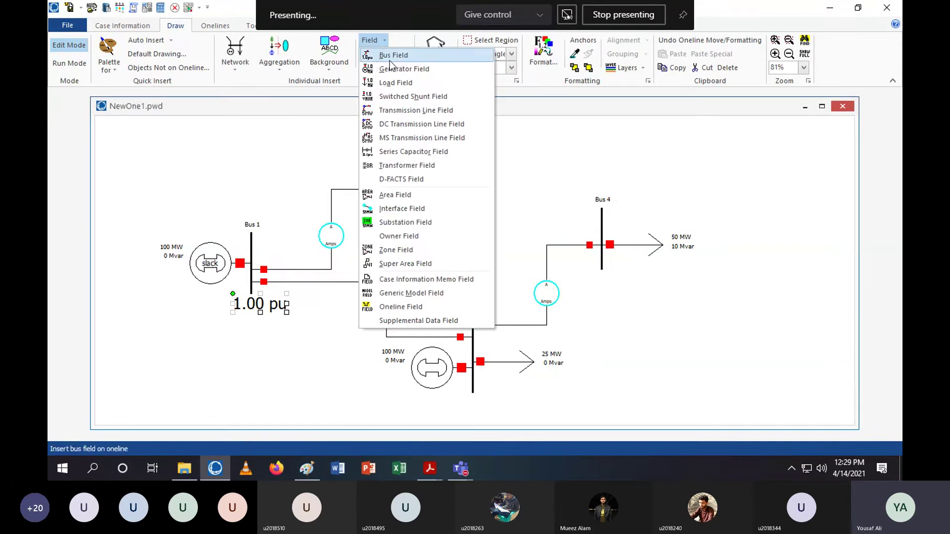
{"action": "left_click", "coordinate": [390, 60]}
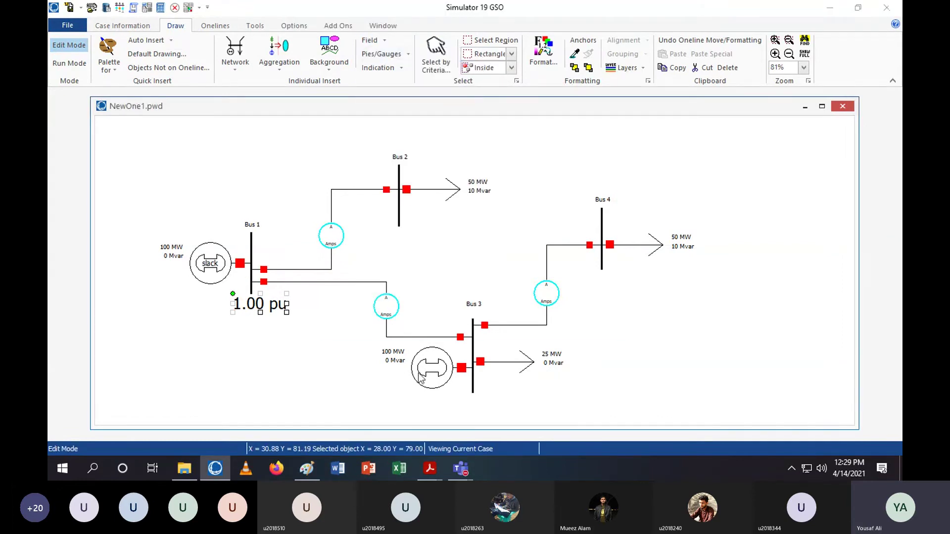
{"action": "left_click", "coordinate": [368, 302]}
{"action": "left_click", "coordinate": [354, 325]}
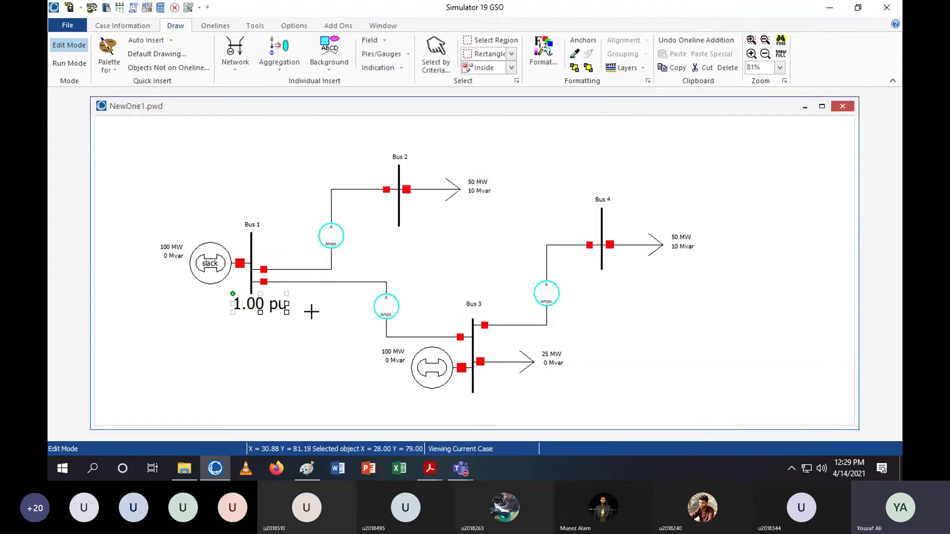
{"action": "left_click_drag", "start_coordinate": [274, 290], "coordinate": [266, 331]}
{"action": "left_click", "coordinate": [298, 181]}
Insert a per unit voltage field for Bus 2, enlarge it and place it just below the Bus 2 bar.
{"action": "left_click", "coordinate": [373, 40]}
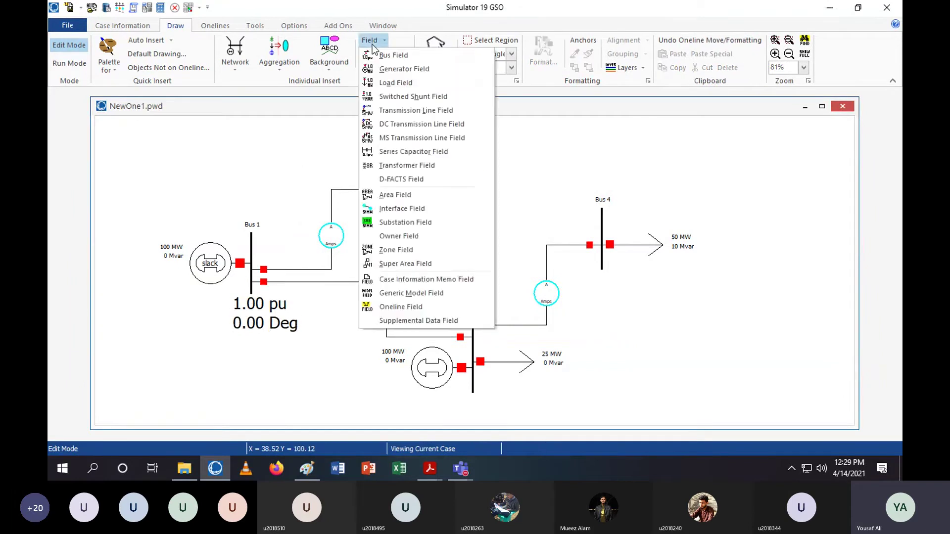
{"action": "left_click", "coordinate": [392, 57]}
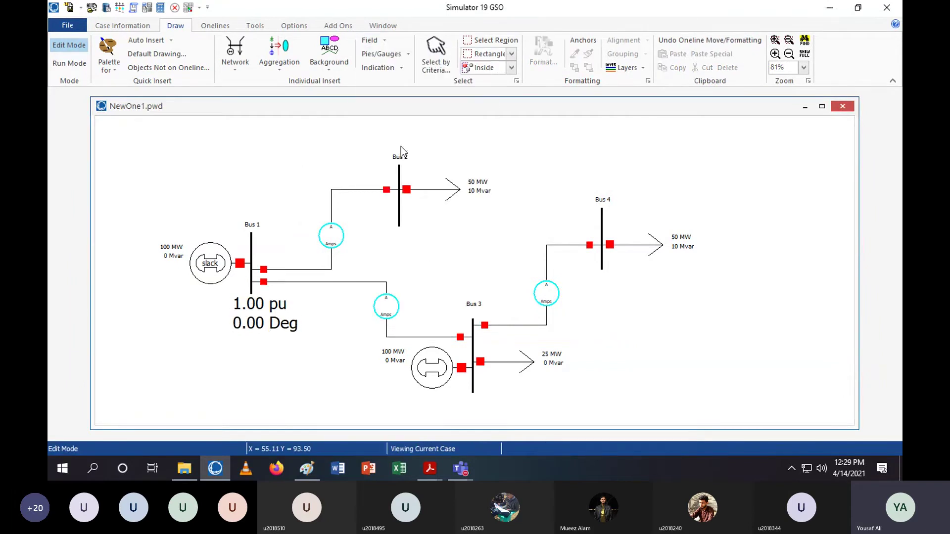
{"action": "left_click", "coordinate": [399, 205]}
{"action": "left_click", "coordinate": [365, 324]}
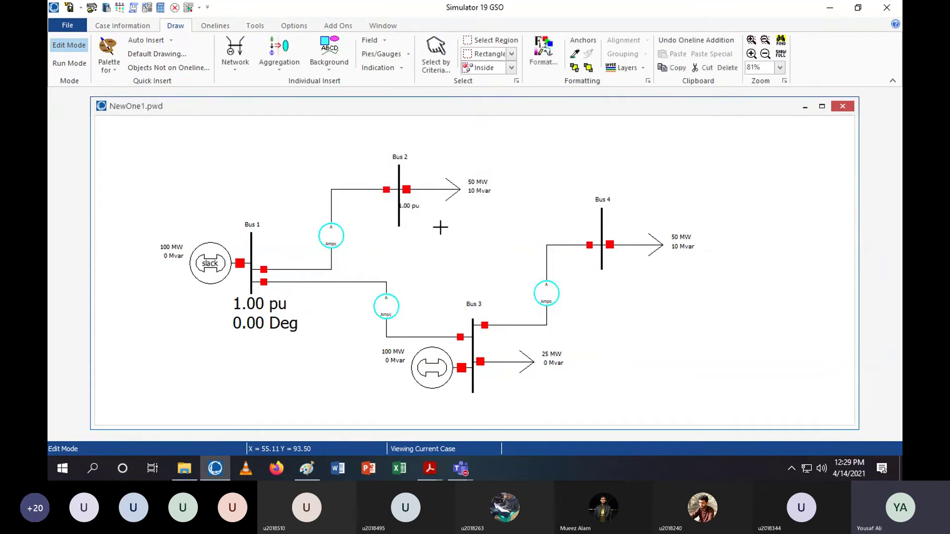
{"action": "left_click_drag", "start_coordinate": [421, 214], "coordinate": [421, 237]}
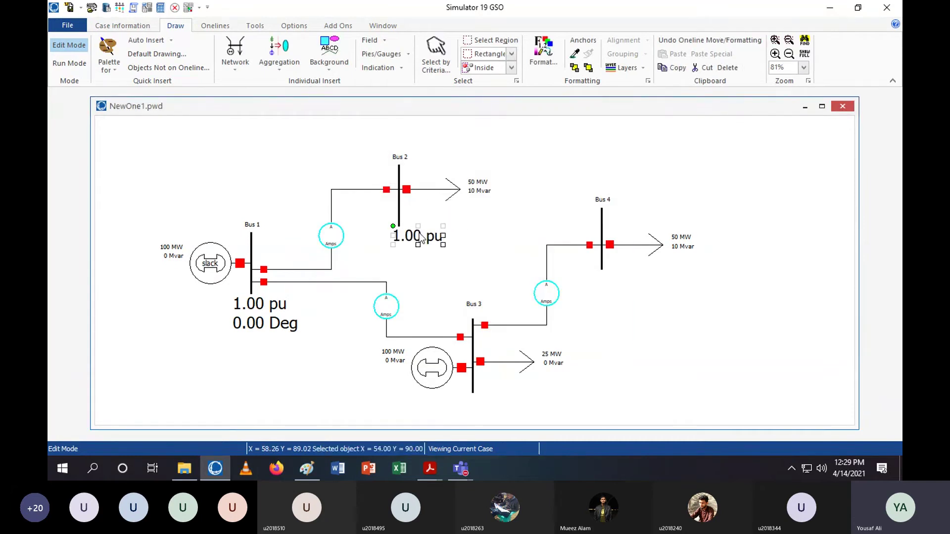
Insert a bus angle field in degrees for Bus 2 and enlarge it to match the voltage field.
{"action": "left_click", "coordinate": [373, 40]}
{"action": "left_click", "coordinate": [386, 52]}
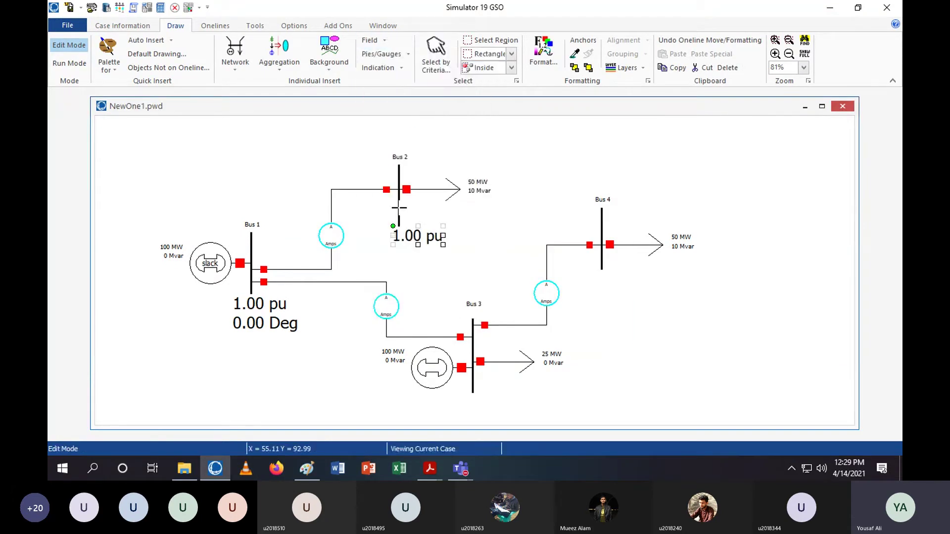
{"action": "left_click", "coordinate": [439, 296]}
{"action": "left_click", "coordinate": [372, 303]}
{"action": "left_click", "coordinate": [358, 325]}
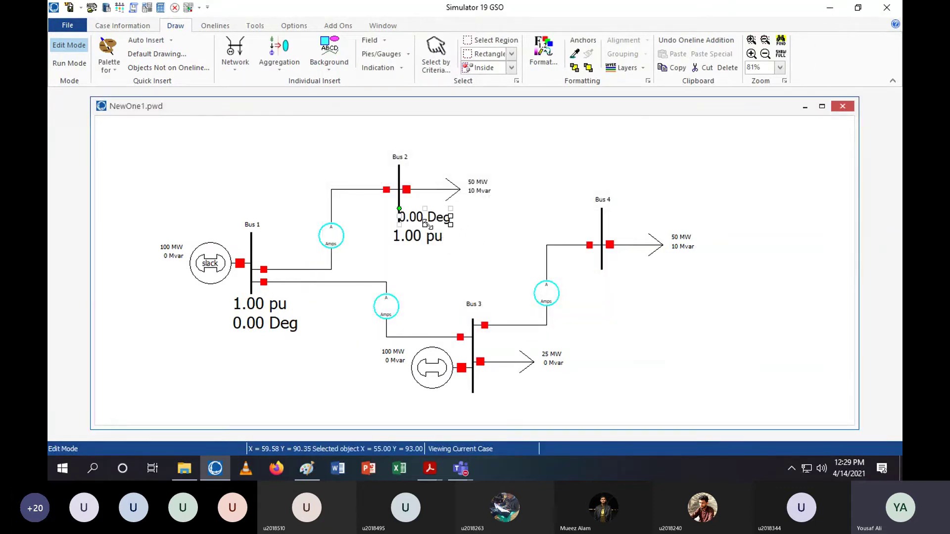
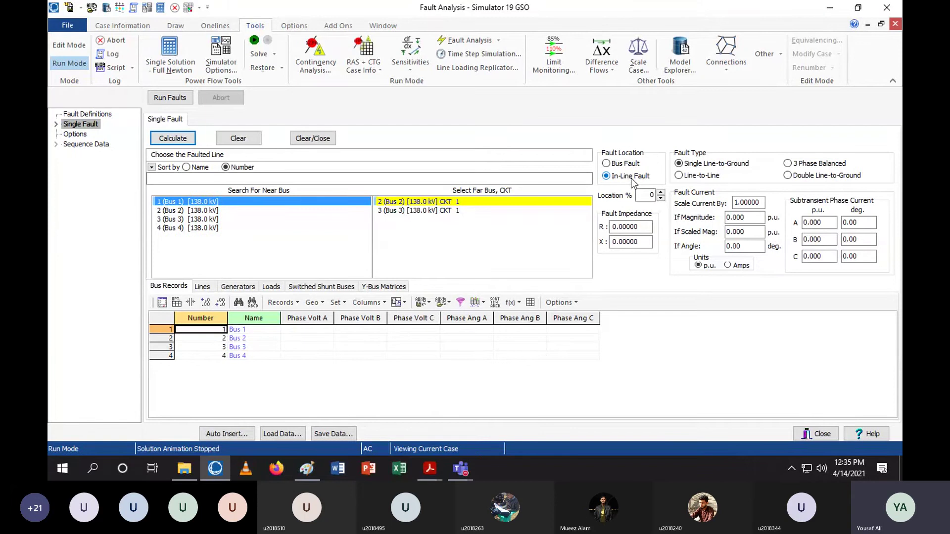
Choose the line from Bus 3 to Bus 4 as the faulted line and set the fault location to 40%.
{"action": "left_click", "coordinate": [201, 219]}
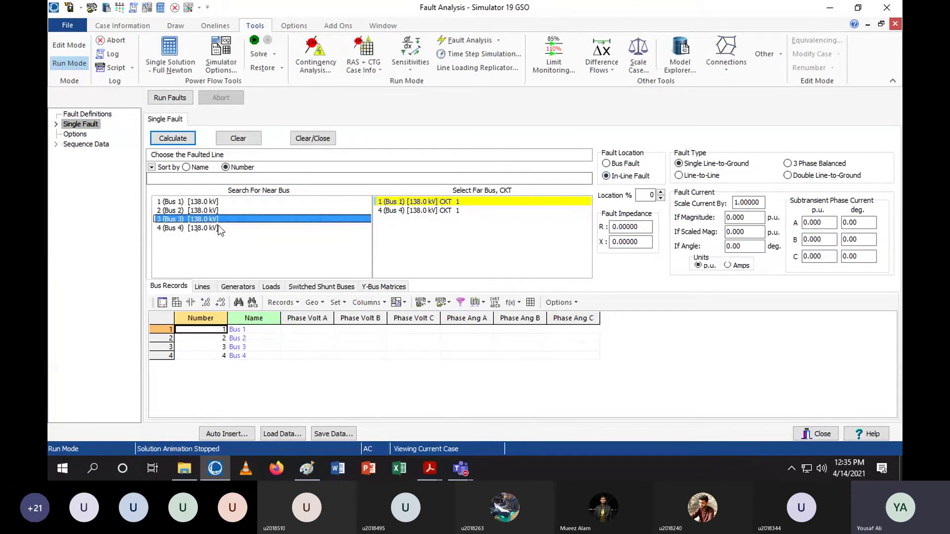
{"action": "left_click", "coordinate": [411, 211]}
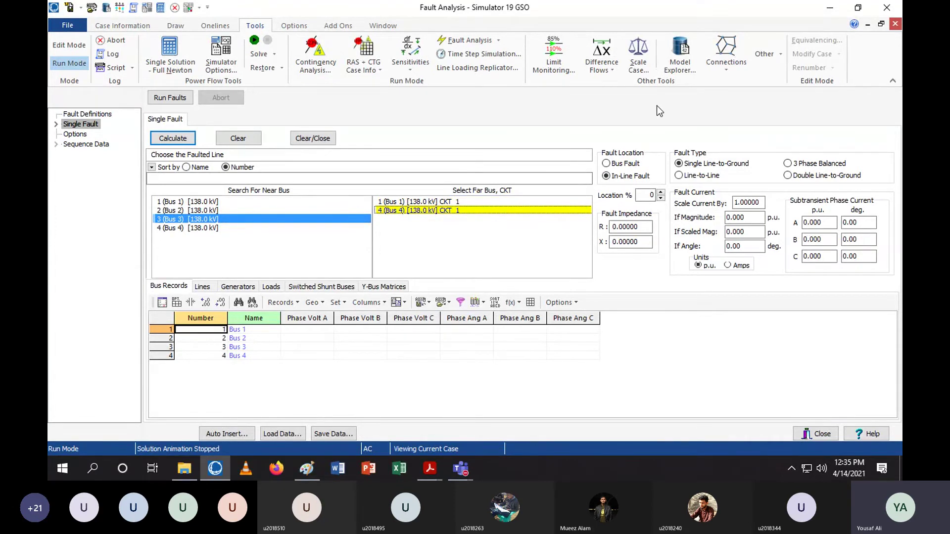
{"action": "double_click", "coordinate": [650, 195]}
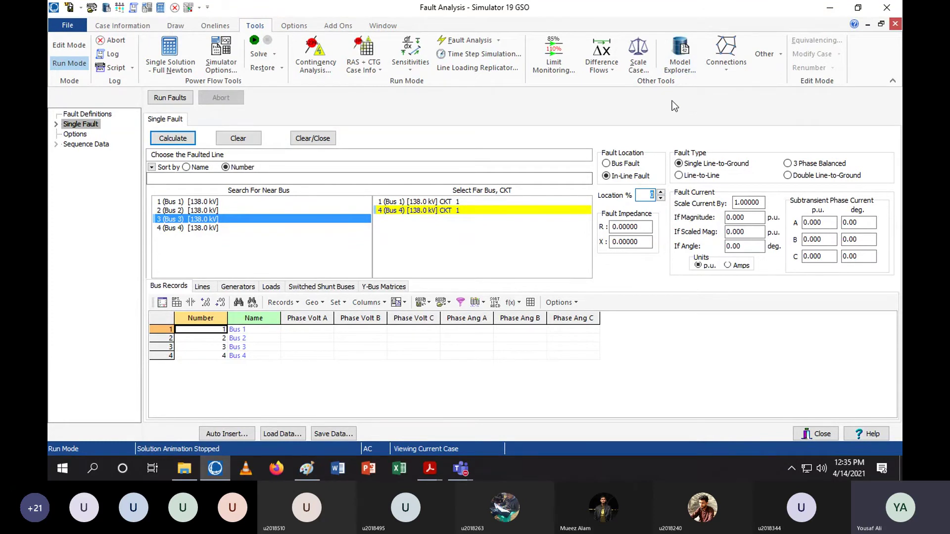
{"action": "type", "text": "40"}
{"action": "key", "text": "Tab"}
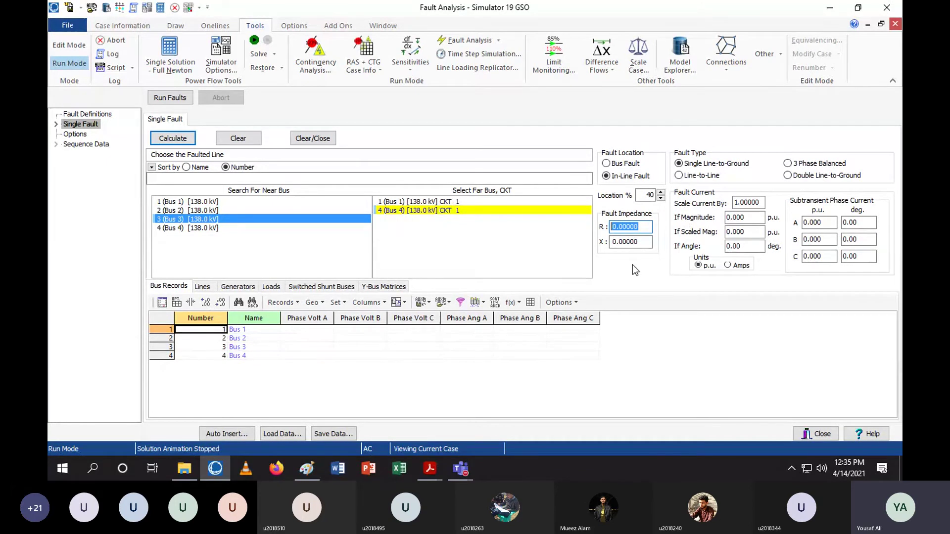
Set the fault impedance to R 0.25 and X 0.99.
{"action": "type", "text": "0.25"}
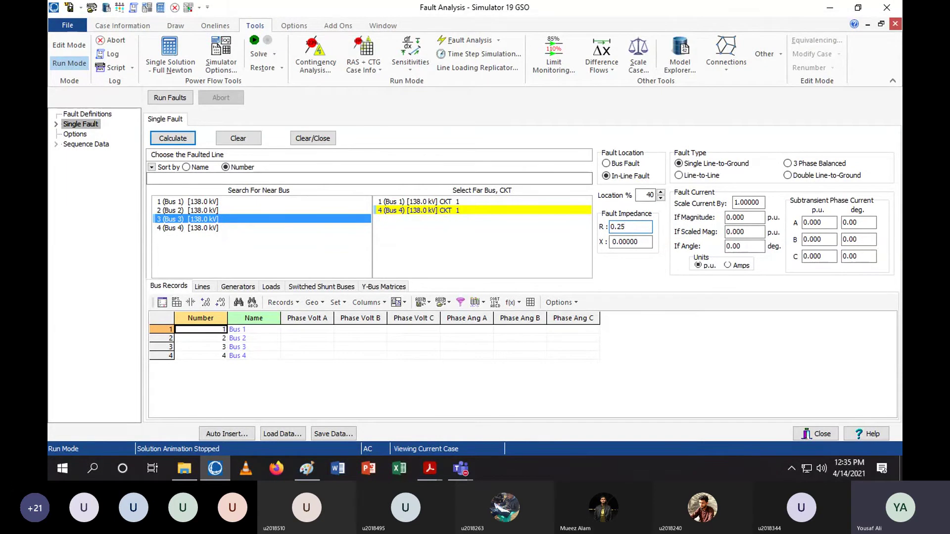
{"action": "left_click", "coordinate": [643, 242]}
{"action": "double_click", "coordinate": [644, 243]}
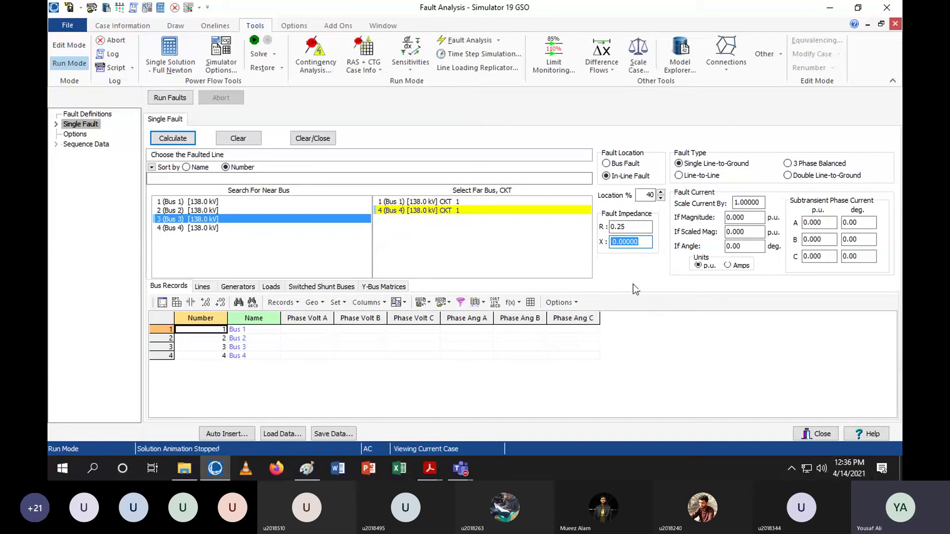
{"action": "type", "text": "0.99"}
Set the fault type to 3 Phase Balanced and calculate the fault.
{"action": "left_click", "coordinate": [803, 165]}
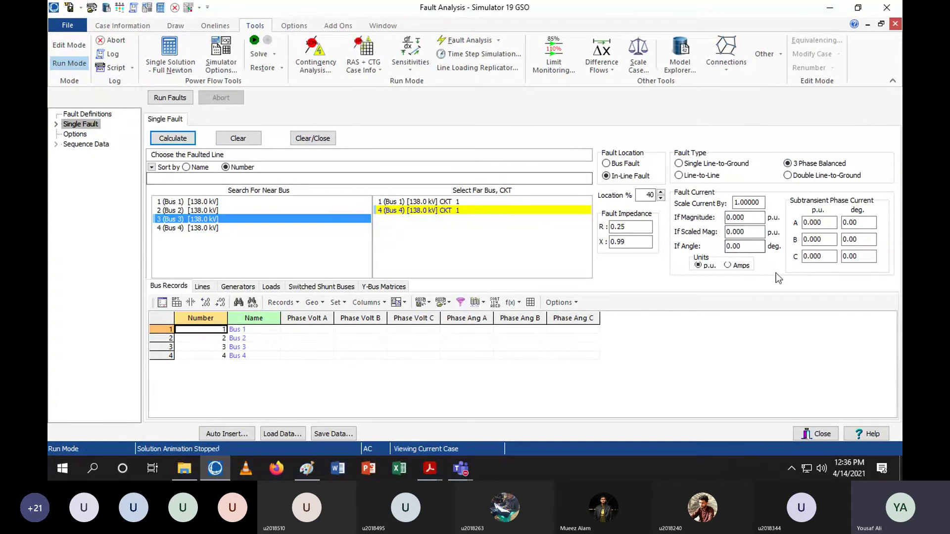
{"action": "left_click", "coordinate": [178, 140]}
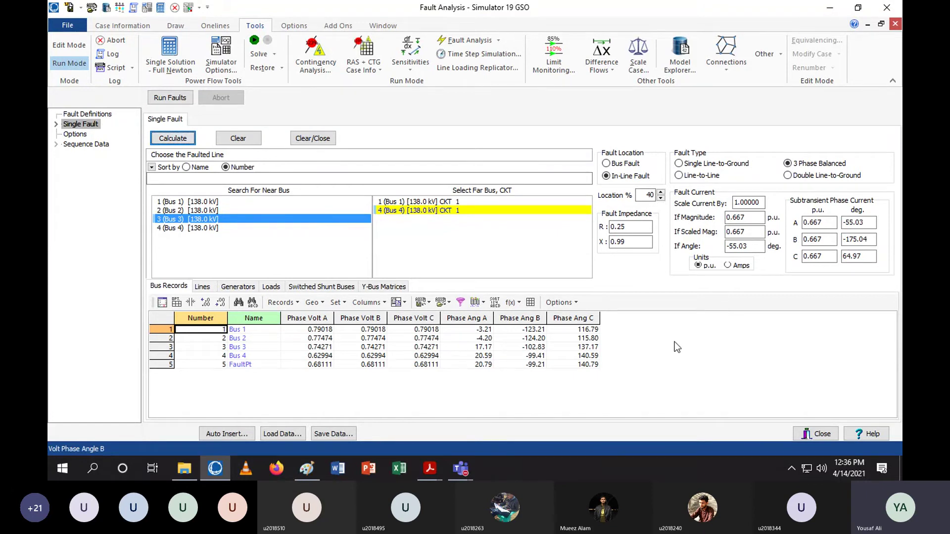
{"action": "left_click", "coordinate": [170, 139]}
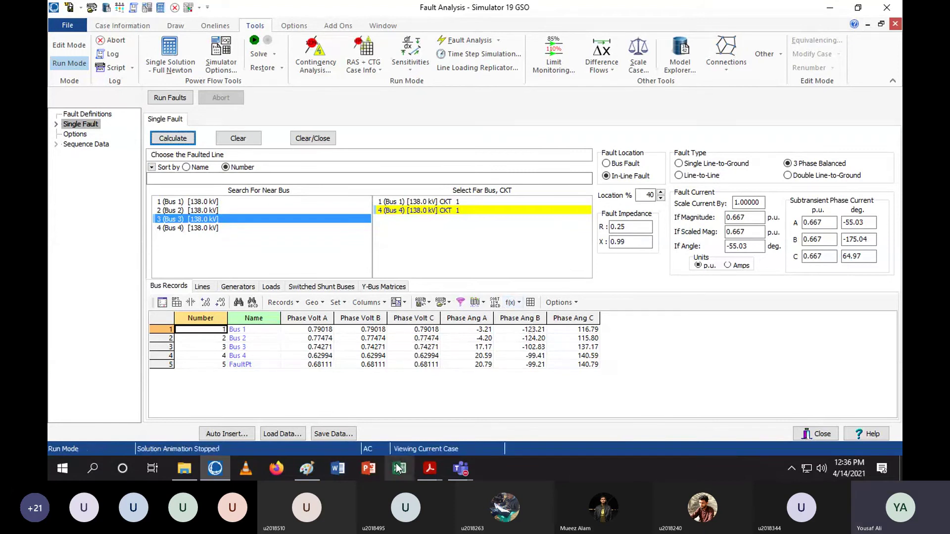
Switch to Lab 6,7.pdf and examine the Lab Task 1 bus, generator and load tables required for each fault impedance.
{"action": "left_click", "coordinate": [383, 422]}
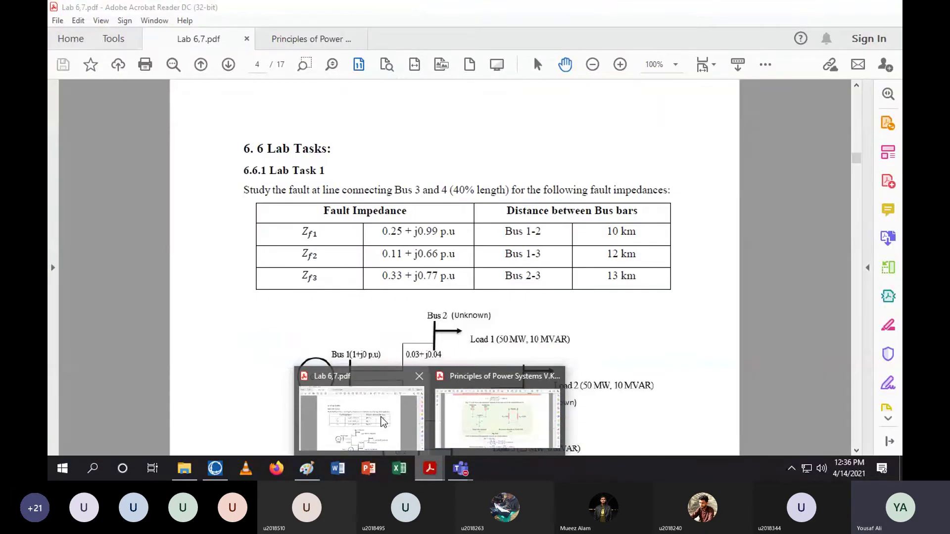
{"action": "scroll", "coordinate": [411, 267], "scroll_direction": "down", "scroll_amount": 8}
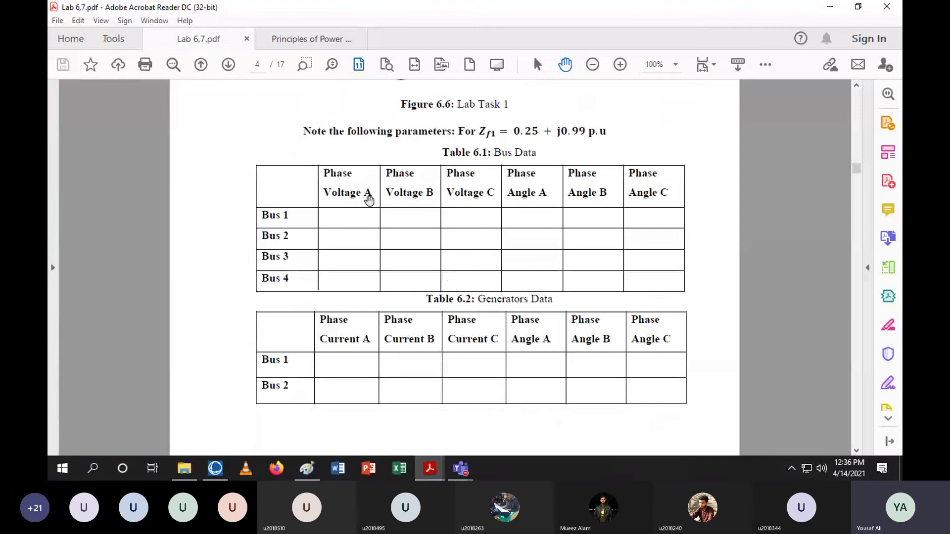
{"action": "scroll", "coordinate": [441, 284], "scroll_direction": "down", "scroll_amount": 10}
{"action": "scroll", "coordinate": [472, 291], "scroll_direction": "up", "scroll_amount": 6}
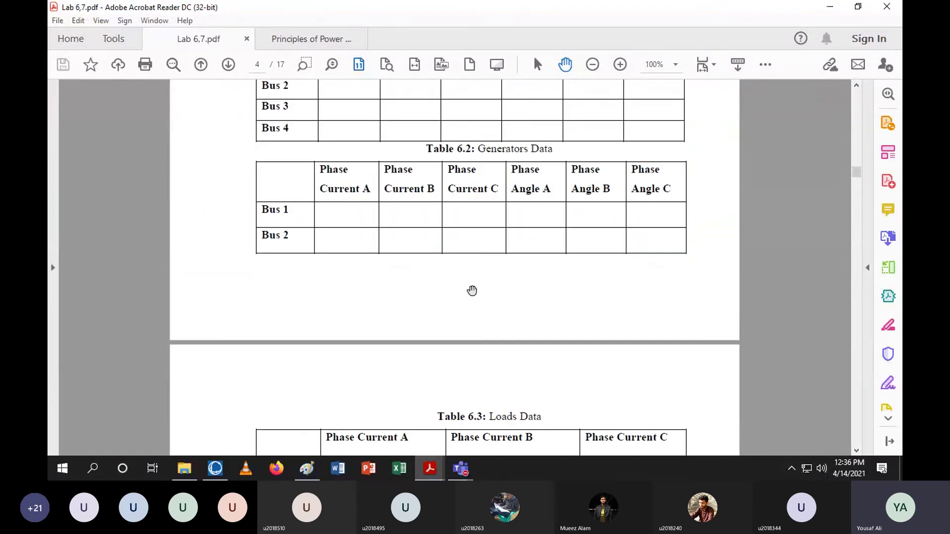
{"action": "scroll", "coordinate": [472, 291], "scroll_direction": "up", "scroll_amount": 3}
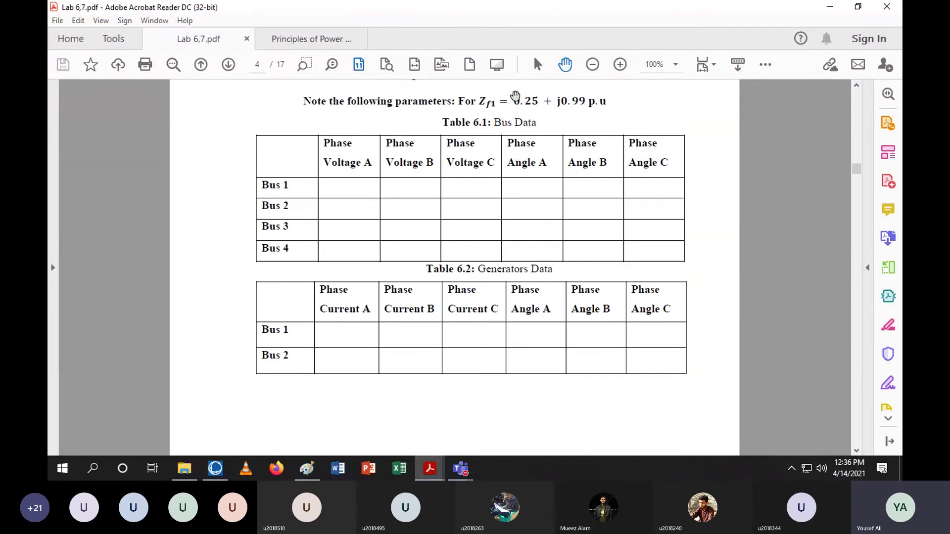
{"action": "scroll", "coordinate": [438, 221], "scroll_direction": "down", "scroll_amount": 5}
{"action": "left_click_drag", "start_coordinate": [516, 361], "coordinate": [528, 229]}
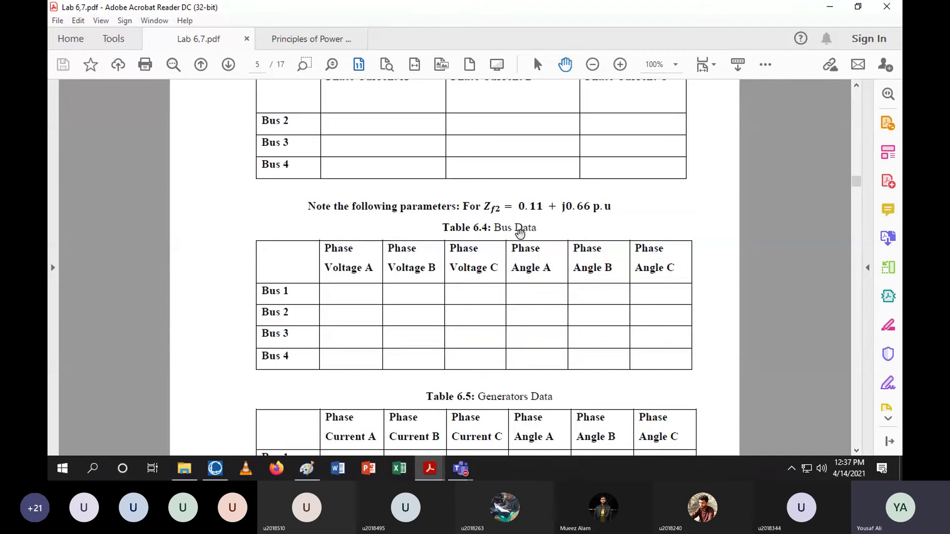
{"action": "scroll", "coordinate": [522, 232], "scroll_direction": "down", "scroll_amount": 3}
{"action": "scroll", "coordinate": [534, 319], "scroll_direction": "down", "scroll_amount": 3}
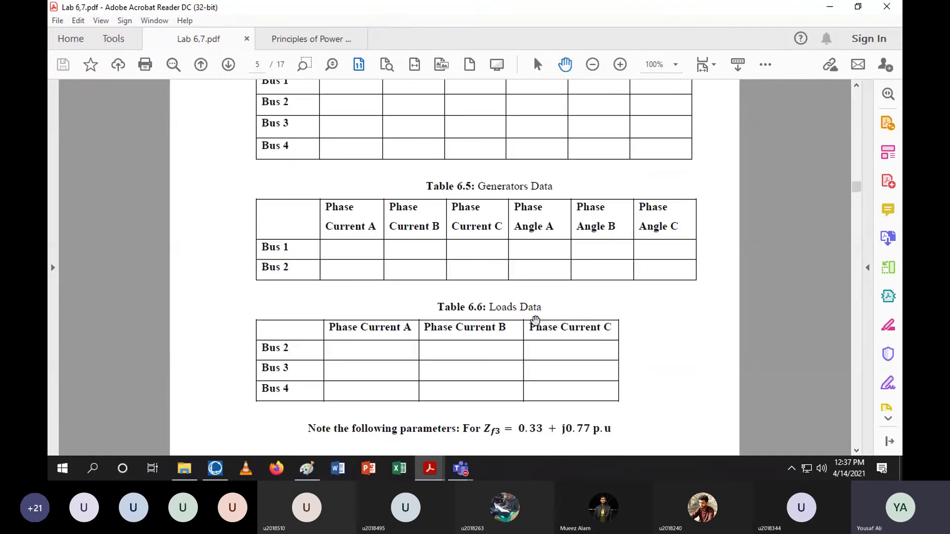
Return to PowerWorld Simulator and review the fault results for the generators, the loads and the Y-Bus matrices.
{"action": "left_click", "coordinate": [205, 470]}
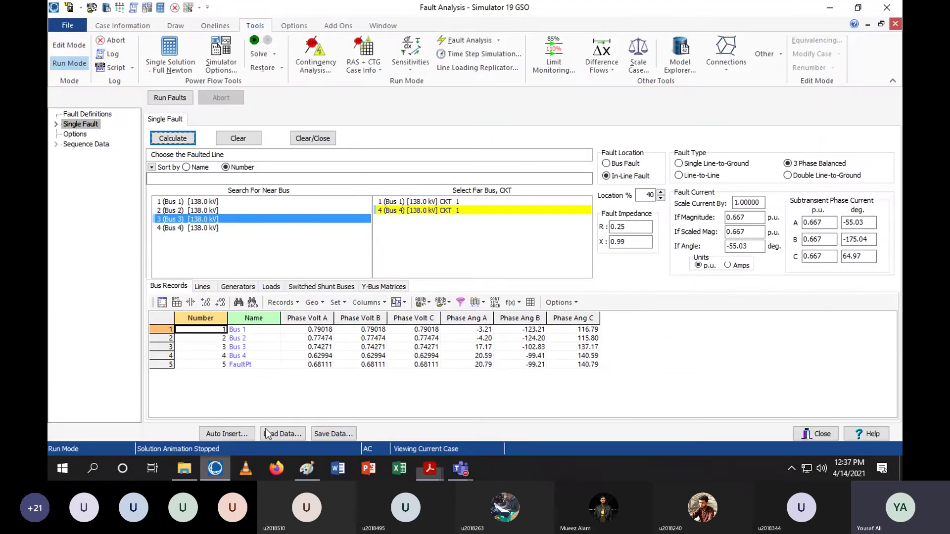
{"action": "left_click", "coordinate": [238, 287]}
{"action": "left_click", "coordinate": [279, 287]}
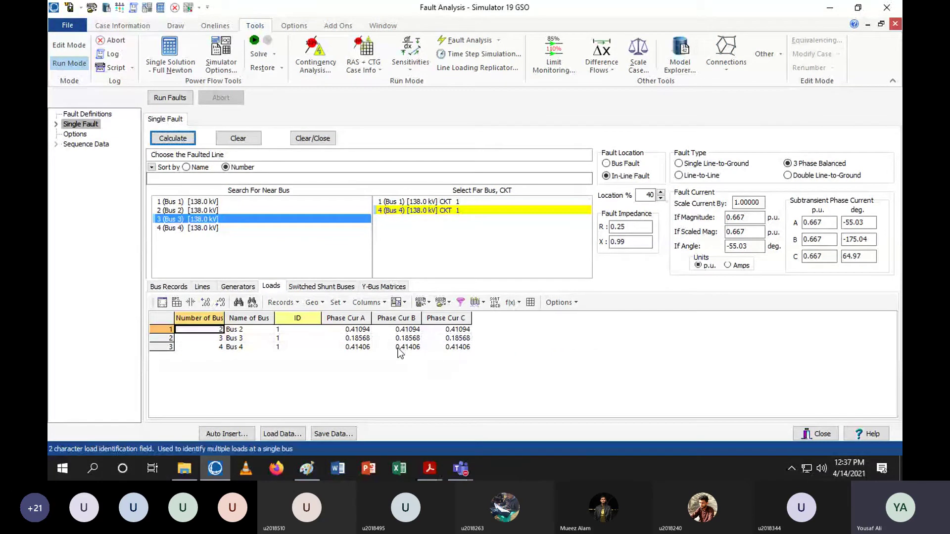
{"action": "left_click", "coordinate": [383, 291]}
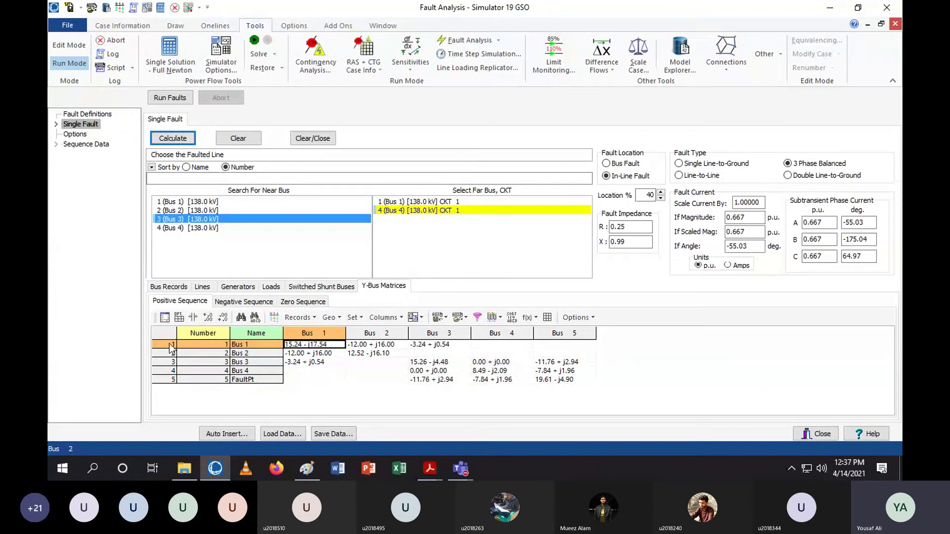
{"action": "left_click", "coordinate": [163, 287]}
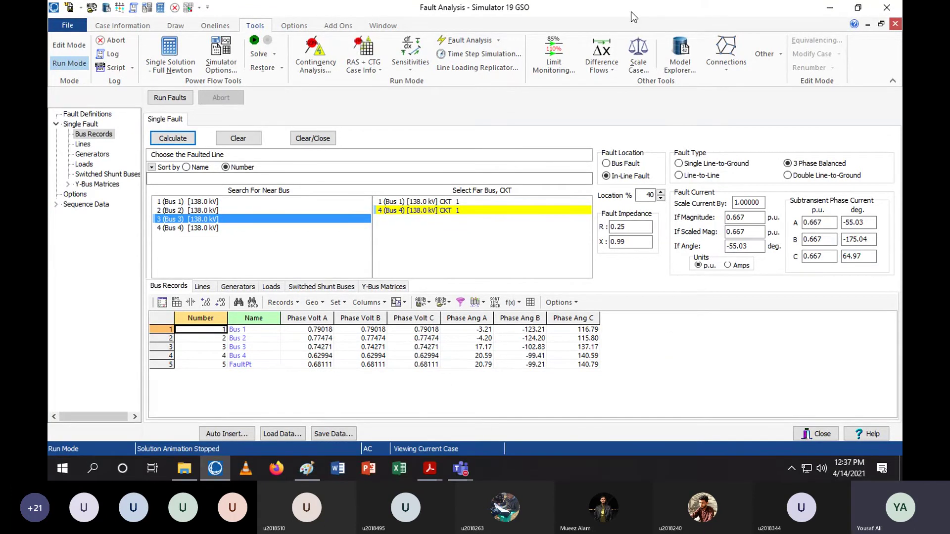
Clear the fault to view the positive sequence Y-Bus matrix without it, and recalculate the same fault.
{"action": "left_click", "coordinate": [223, 144]}
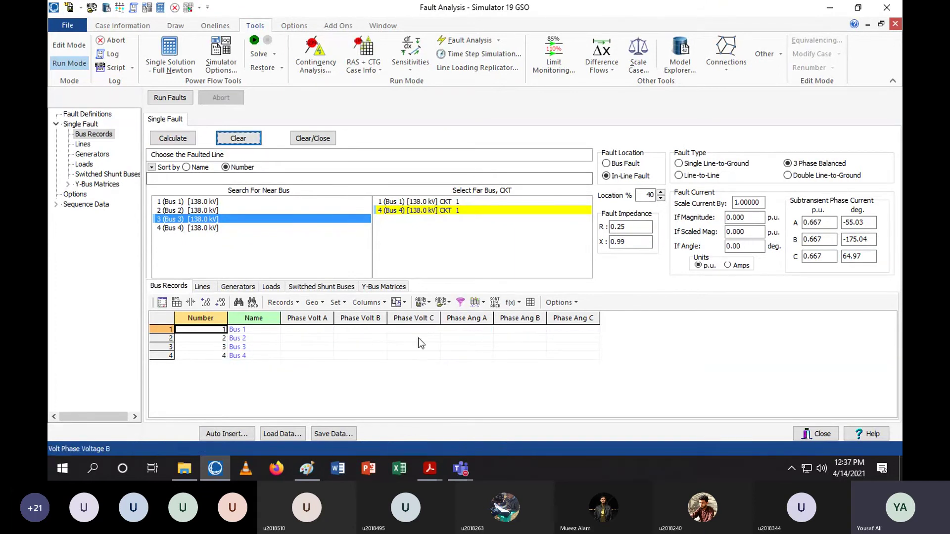
{"action": "left_click", "coordinate": [384, 286]}
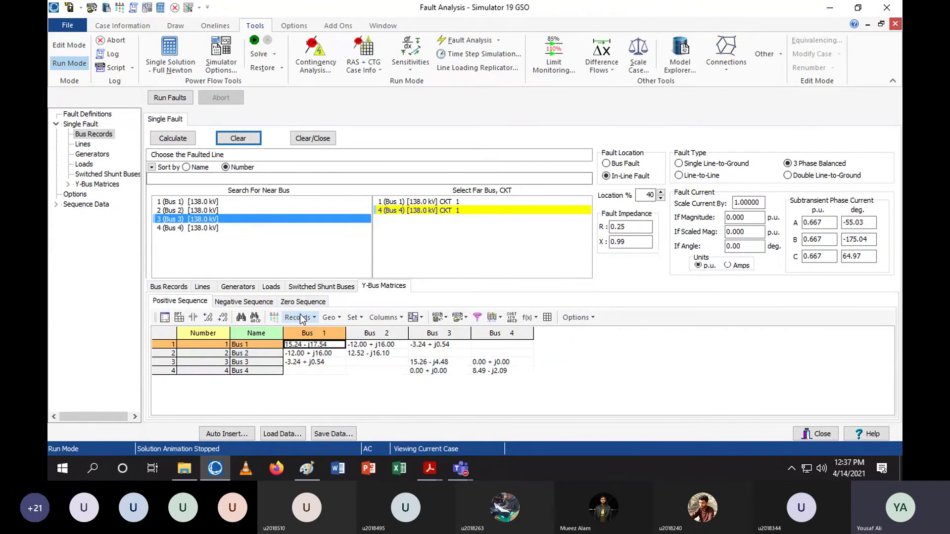
{"action": "left_click", "coordinate": [168, 287]}
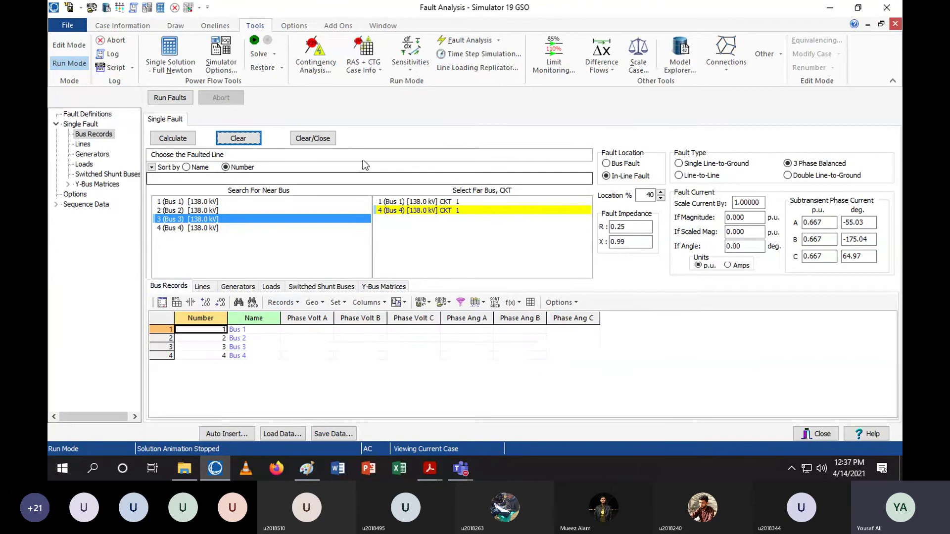
{"action": "mouse_move", "coordinate": [655, 6]}
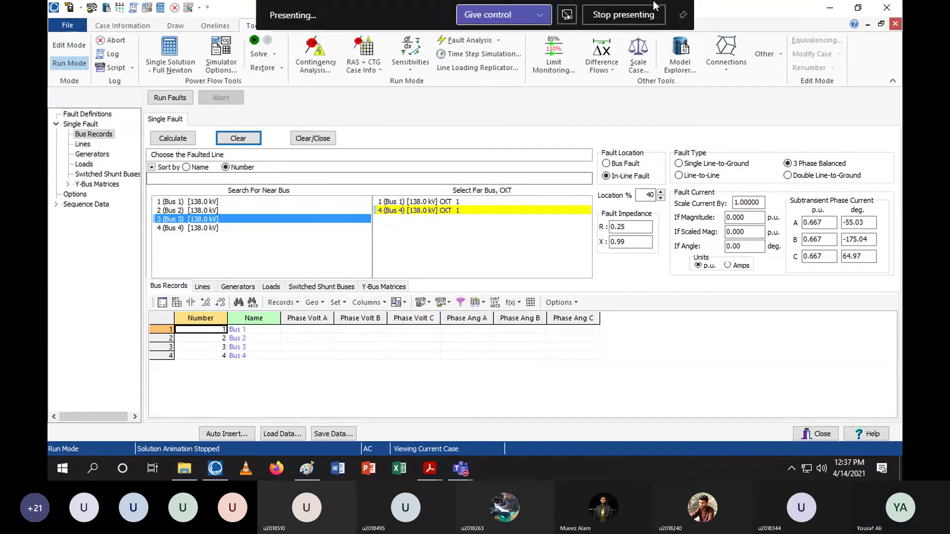
{"action": "left_click", "coordinate": [162, 143]}
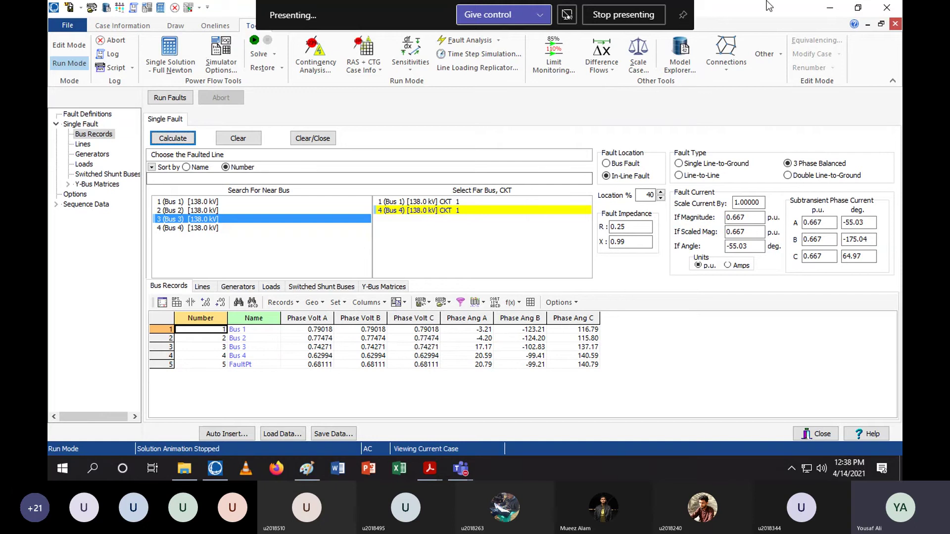
Switch to Lab 6,7.pdf and examine the Lab Task 2 fault impedances, five-bus network diagram and distances between bus bars.
{"action": "left_click", "coordinate": [830, 7]}
{"action": "scroll", "coordinate": [514, 308], "scroll_direction": "down", "scroll_amount": 15}
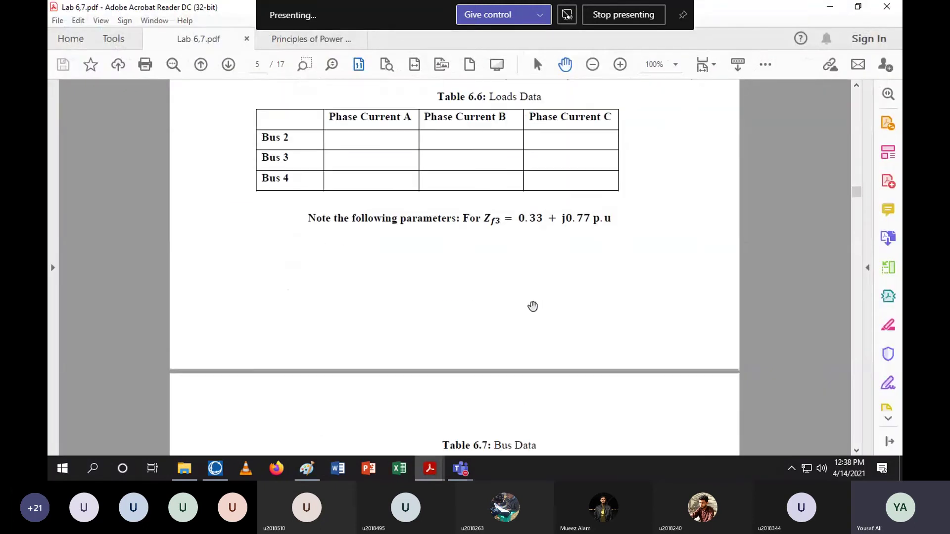
{"action": "scroll", "coordinate": [534, 303], "scroll_direction": "up", "scroll_amount": 15}
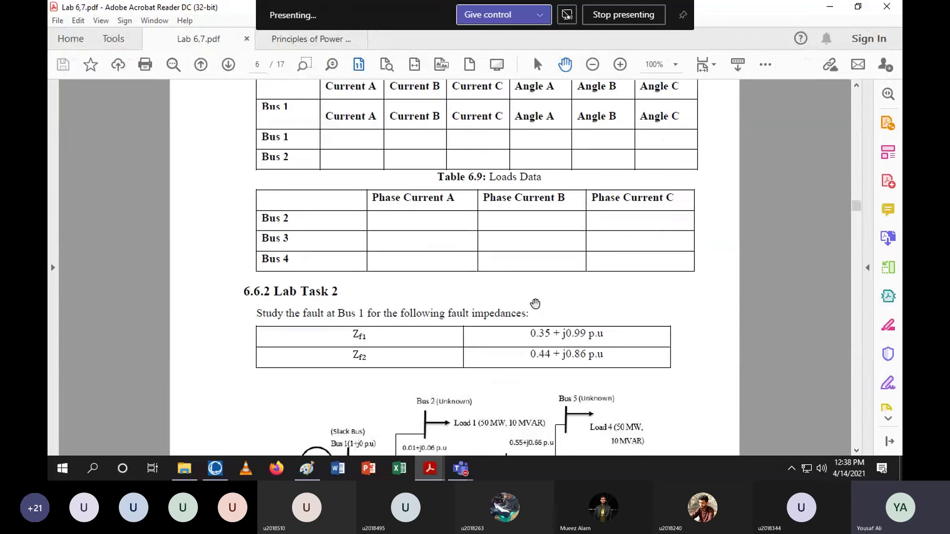
{"action": "scroll", "coordinate": [436, 375], "scroll_direction": "down", "scroll_amount": 10}
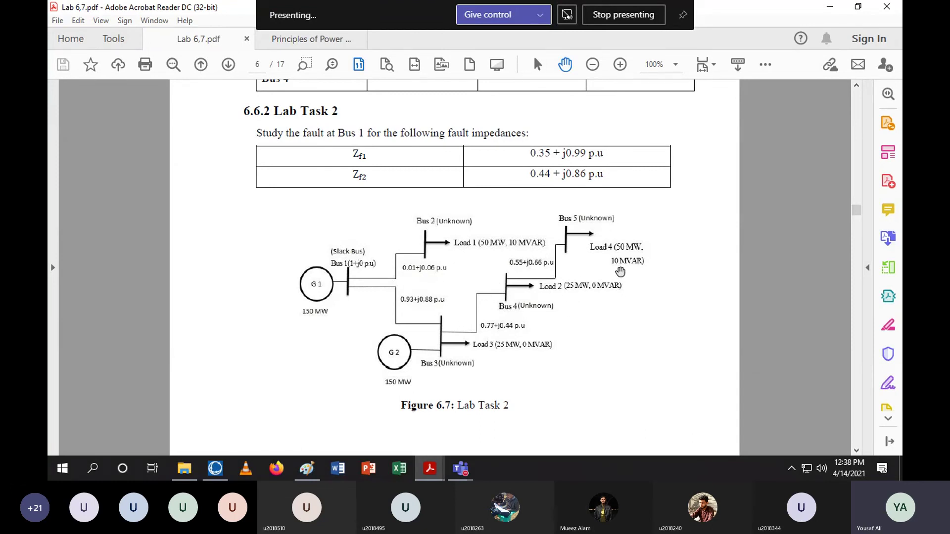
{"action": "scroll", "coordinate": [624, 275], "scroll_direction": "down", "scroll_amount": 10}
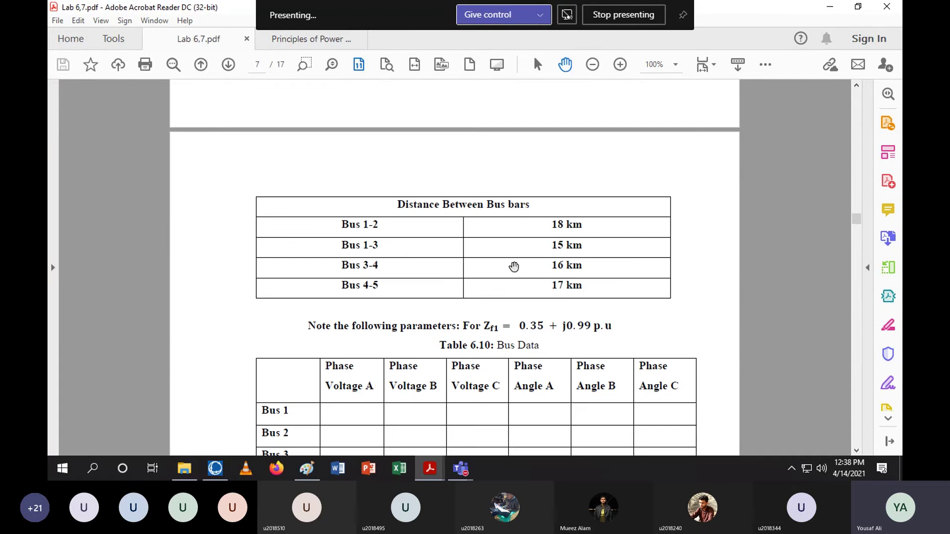
{"action": "scroll", "coordinate": [547, 270], "scroll_direction": "up", "scroll_amount": 8}
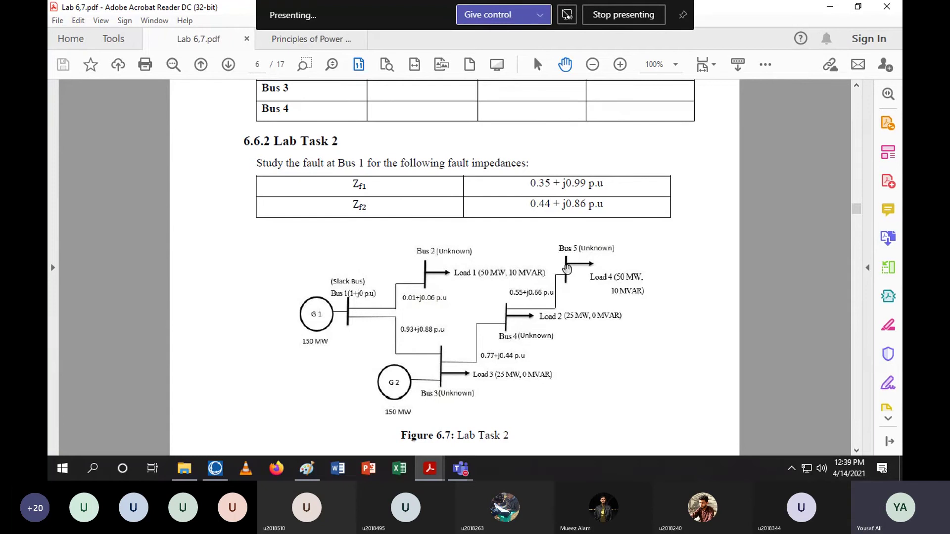
{"action": "scroll", "coordinate": [681, 272], "scroll_direction": "up", "scroll_amount": 5}
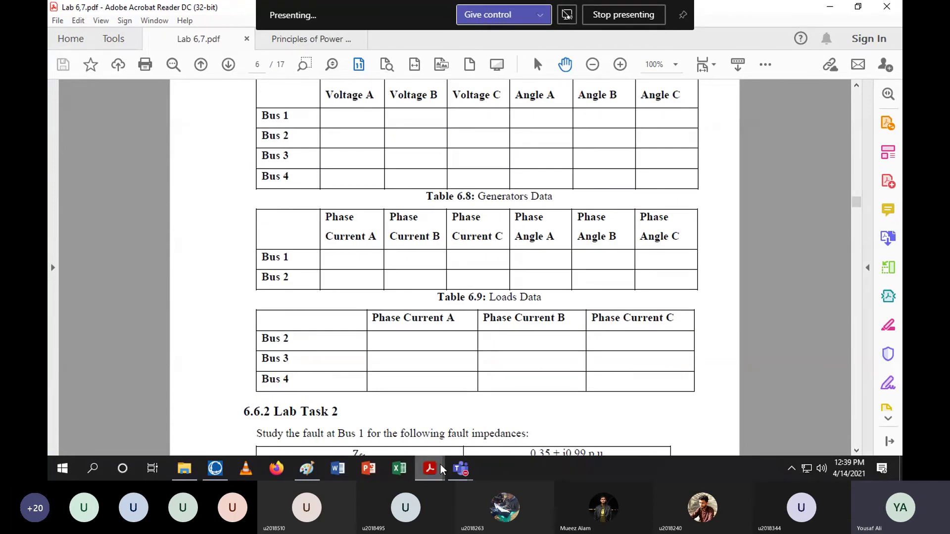
{"action": "mouse_move", "coordinate": [455, 469]}
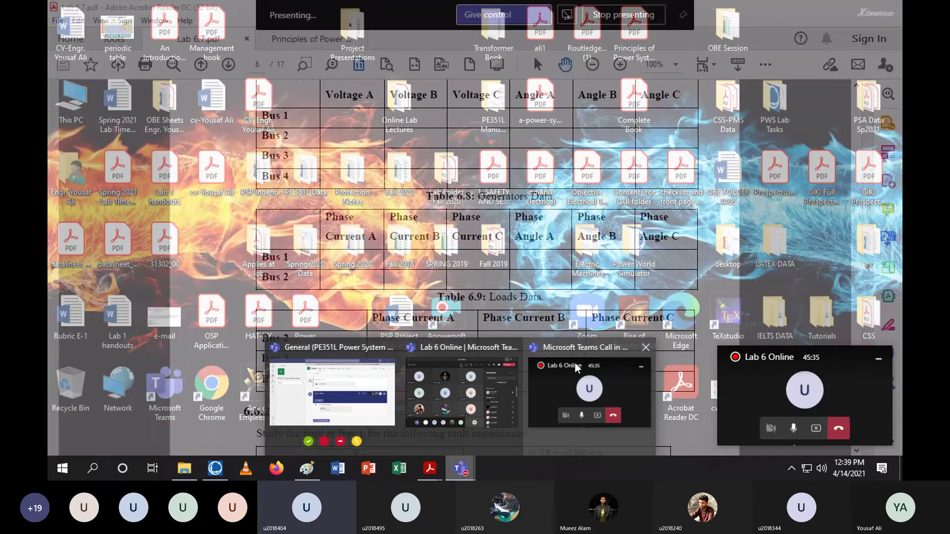
{"action": "left_click", "coordinate": [574, 376]}
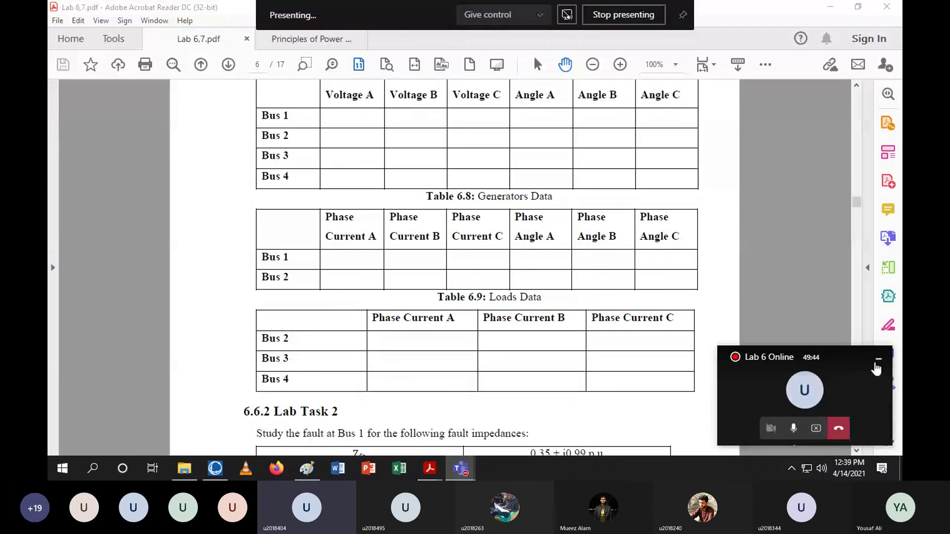
Look up Zf2 for Lab Task 1, then in PowerWorld Simulator clear the fault and recalculate it with fault impedance R 0.11 and X 0.66.
{"action": "scroll", "coordinate": [512, 268], "scroll_direction": "up", "scroll_amount": 3}
{"action": "scroll", "coordinate": [513, 267], "scroll_direction": "up", "scroll_amount": 15}
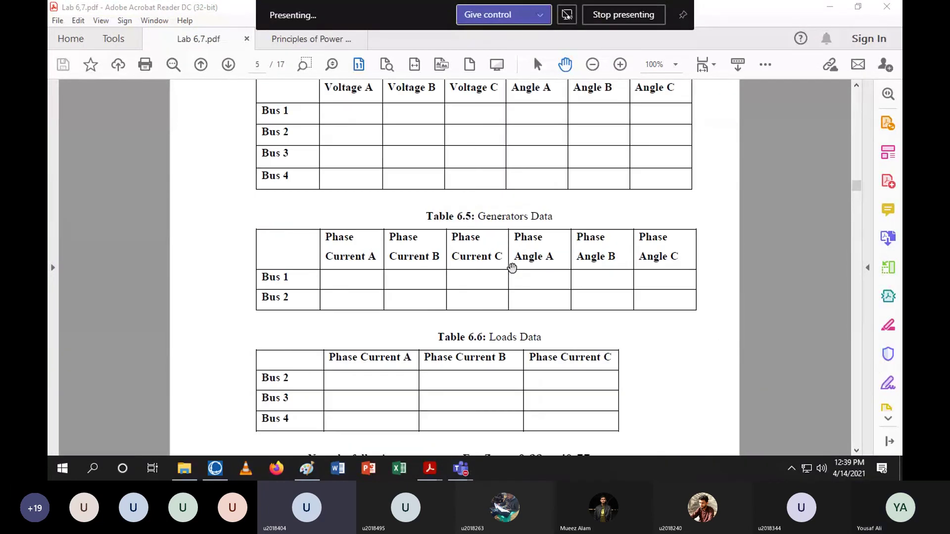
{"action": "scroll", "coordinate": [512, 267], "scroll_direction": "up", "scroll_amount": 18}
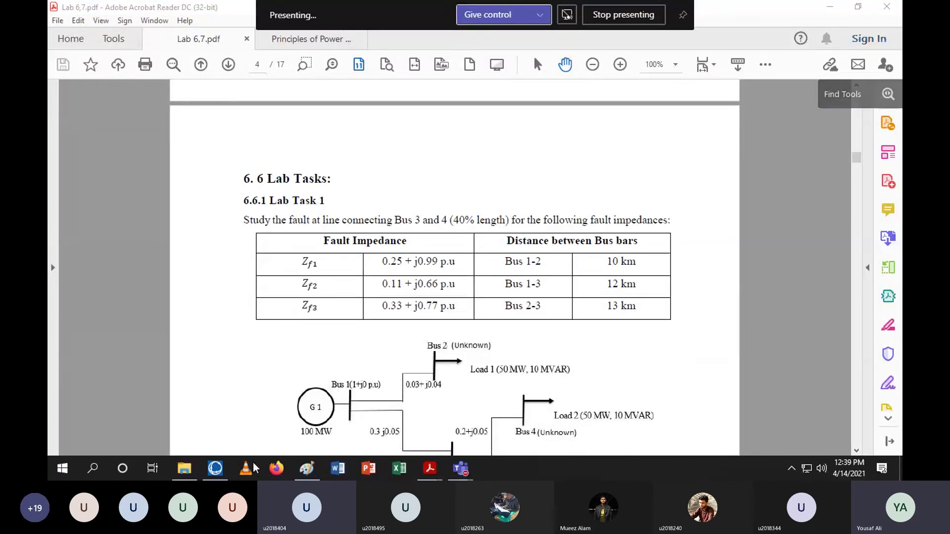
{"action": "left_click", "coordinate": [219, 474]}
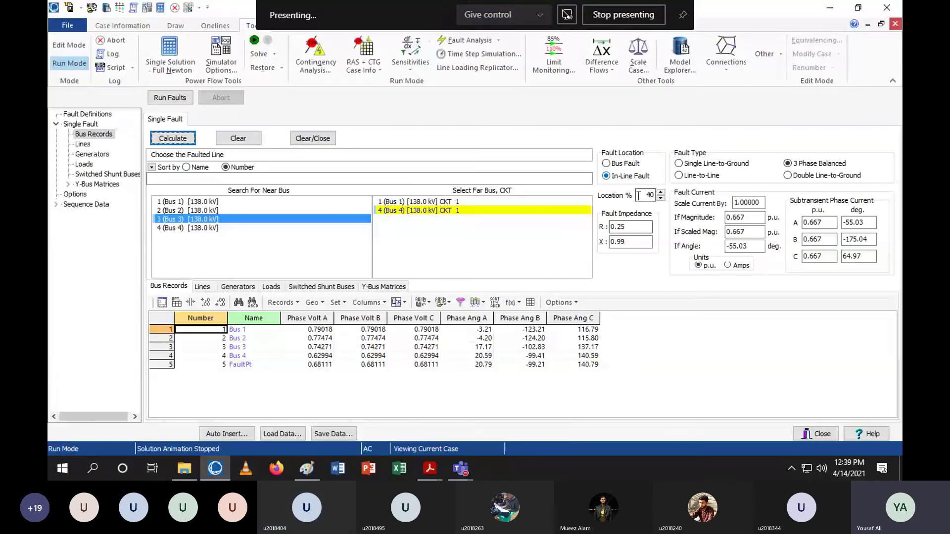
{"action": "left_click_drag", "start_coordinate": [635, 246], "coordinate": [585, 247]}
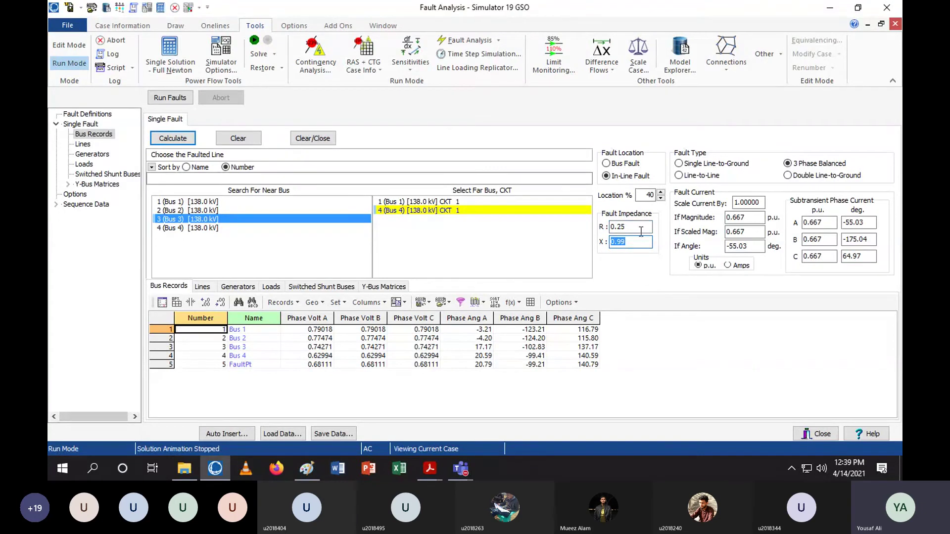
{"action": "left_click_drag", "start_coordinate": [638, 227], "coordinate": [619, 226]}
{"action": "left_click", "coordinate": [227, 140]}
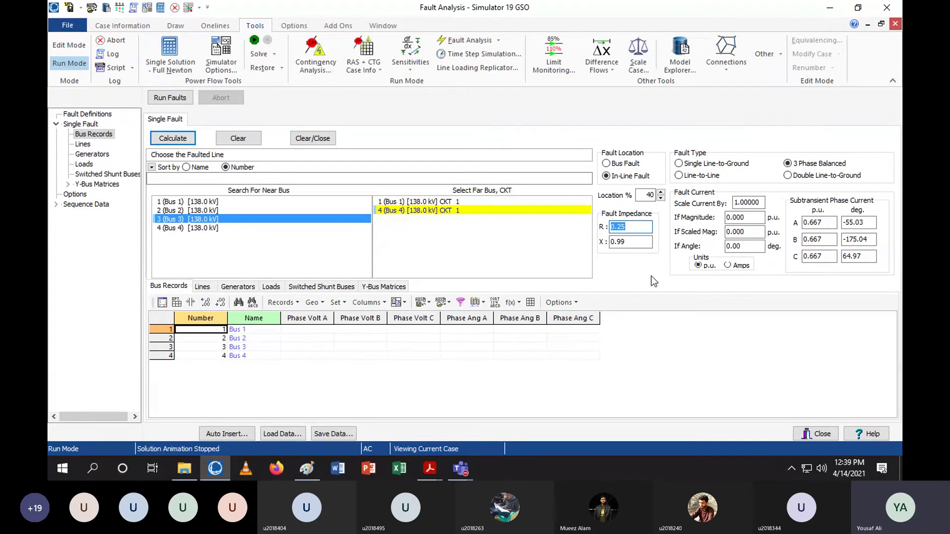
{"action": "type", "text": "0.11"}
{"action": "key", "text": "Tab"}
{"action": "type", "text": "0.66"}
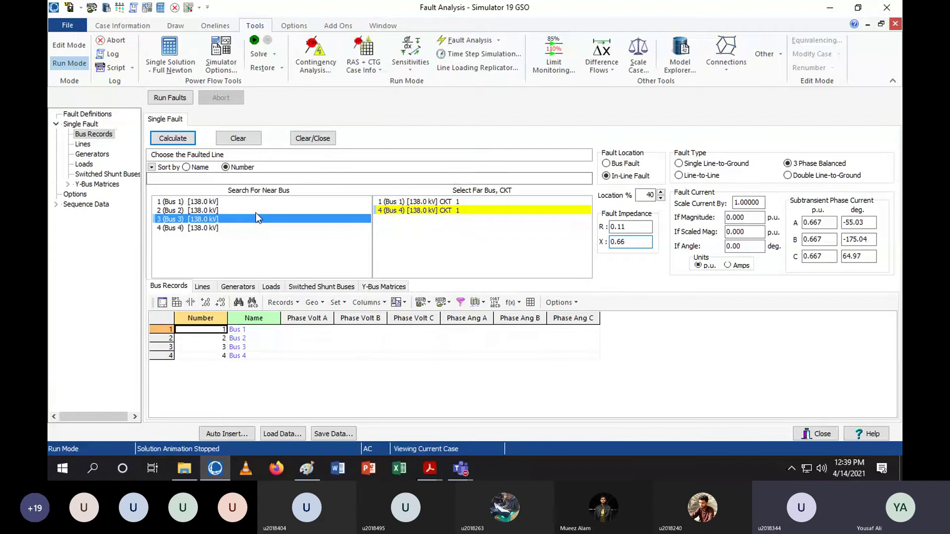
{"action": "left_click", "coordinate": [187, 139]}
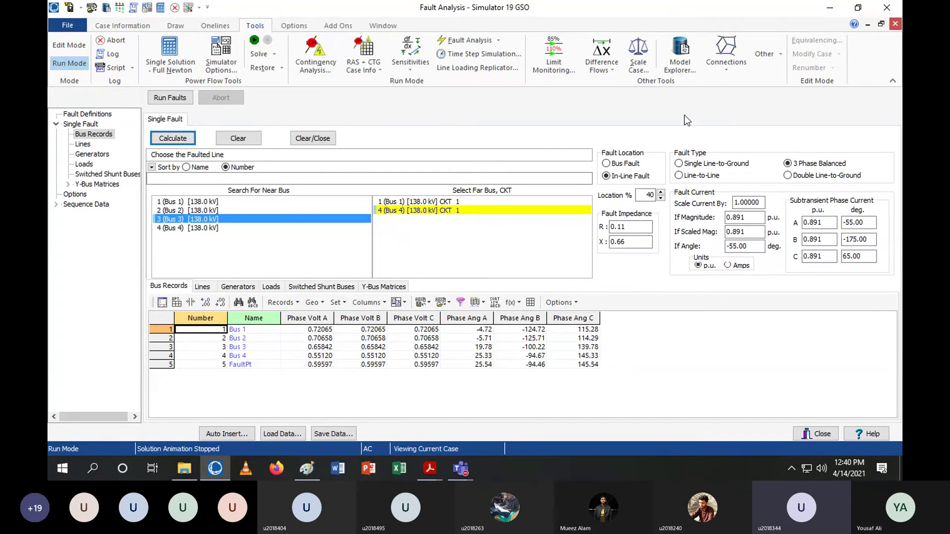
Select Bus 2 as the faulted line's near bus, with Bus 1 as far bus, and check the Lab Task 1 diagram in Lab 6,7.pdf.
{"action": "left_click", "coordinate": [189, 210]}
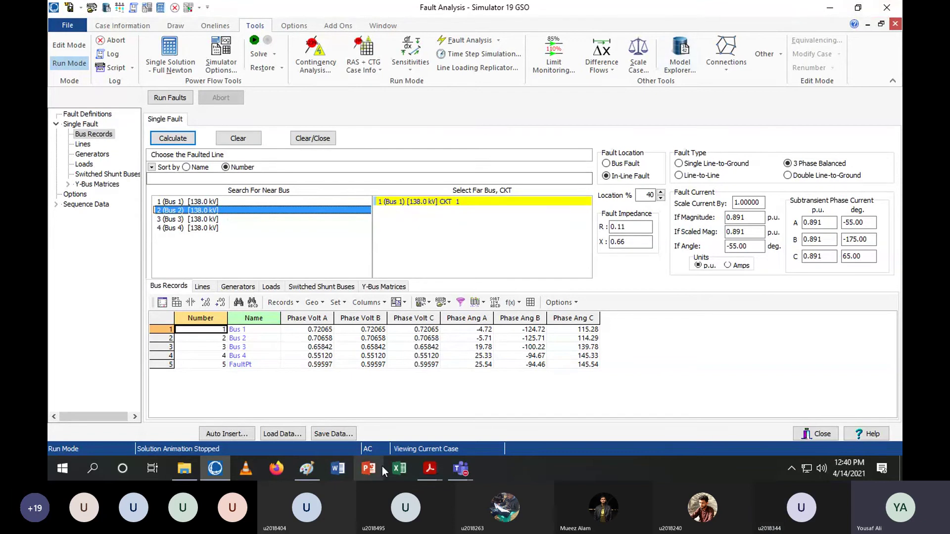
{"action": "mouse_move", "coordinate": [430, 468]}
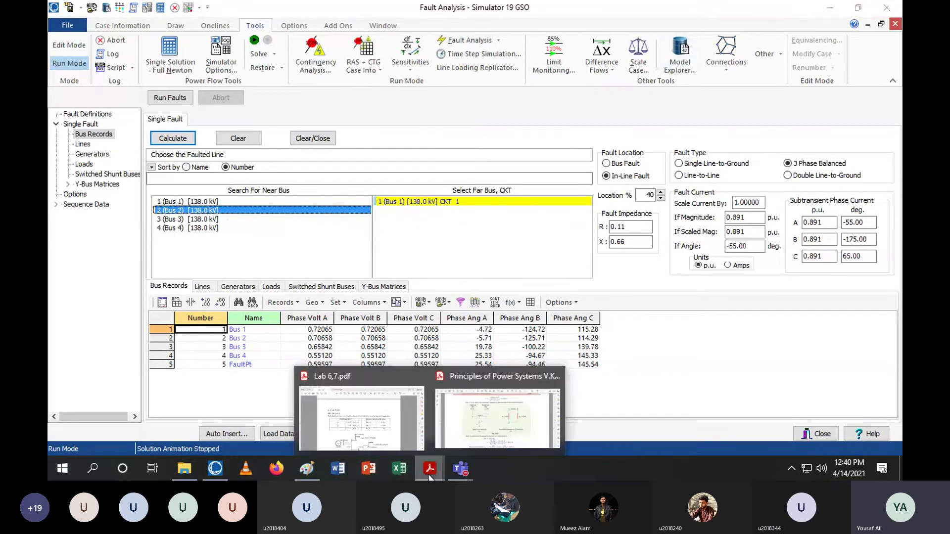
{"action": "left_click", "coordinate": [394, 434]}
{"action": "scroll", "coordinate": [396, 297], "scroll_direction": "down", "scroll_amount": 3}
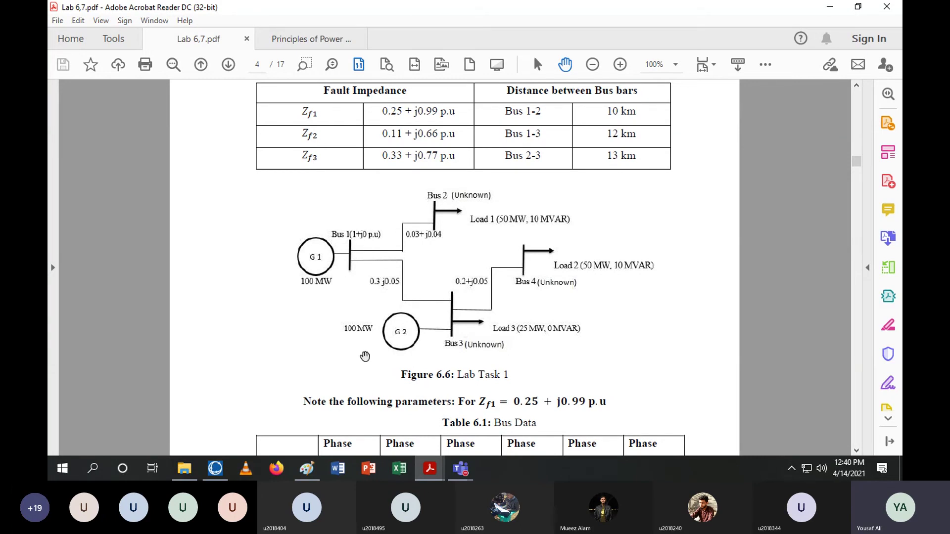
{"action": "left_click", "coordinate": [226, 469]}
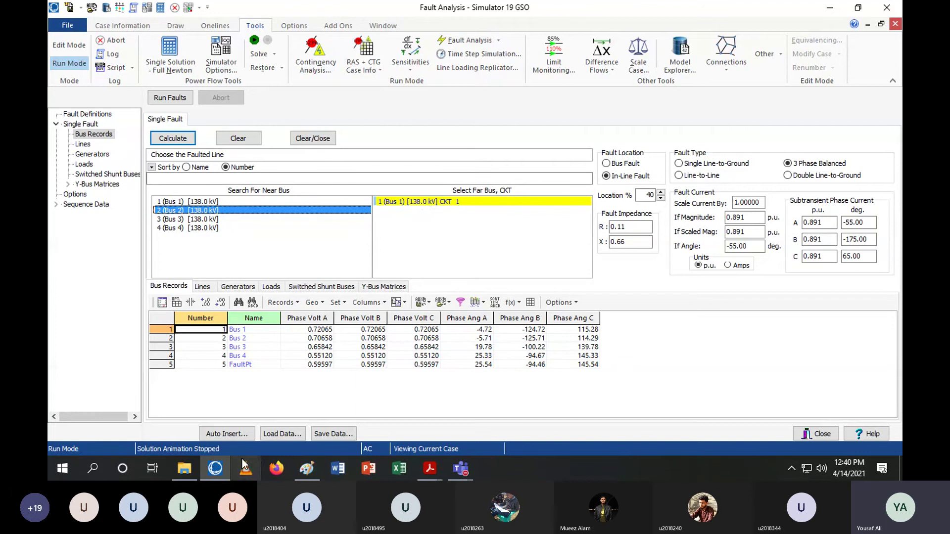
{"action": "left_click", "coordinate": [236, 426]}
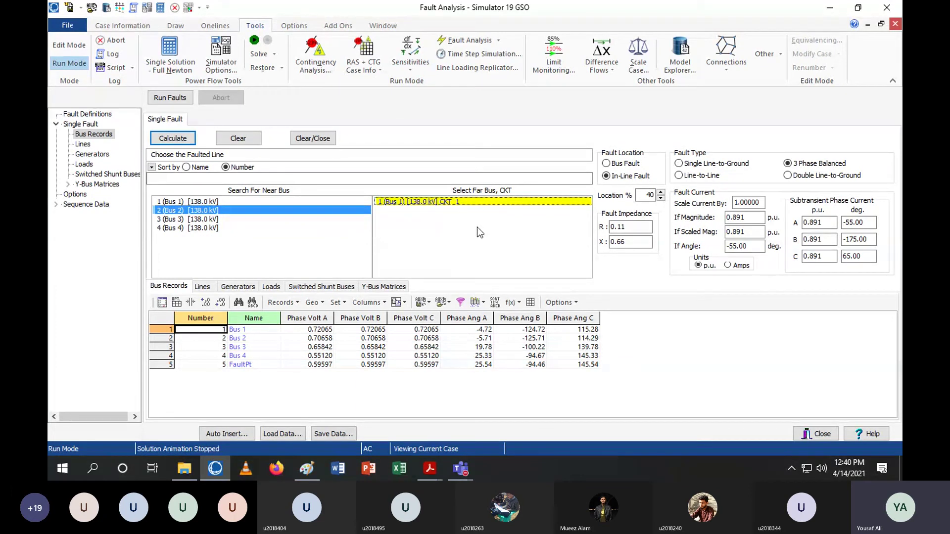
Try a fault location of 60% and calculate the three-phase balanced fault on the line between Bus 2 and Bus 1.
{"action": "left_click", "coordinate": [646, 195]}
{"action": "type", "text": "60"}
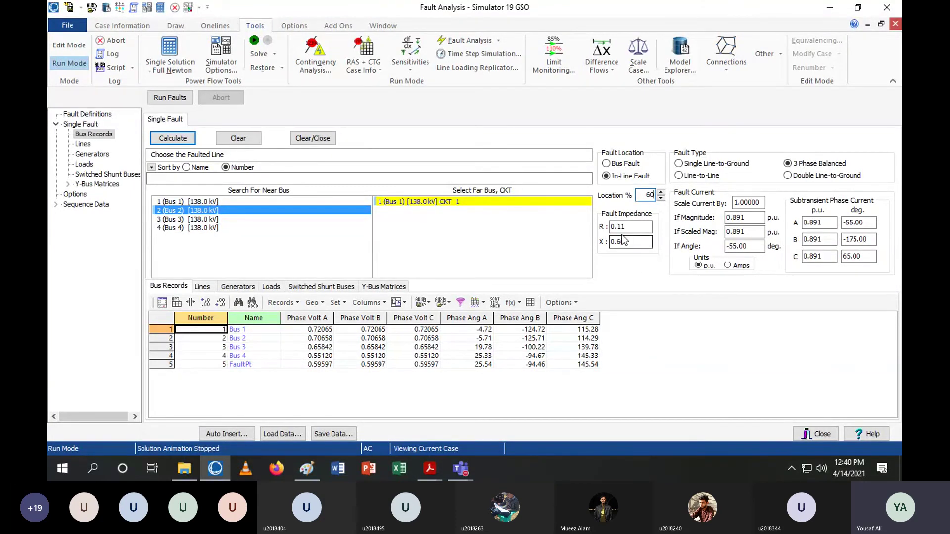
{"action": "left_click", "coordinate": [182, 138]}
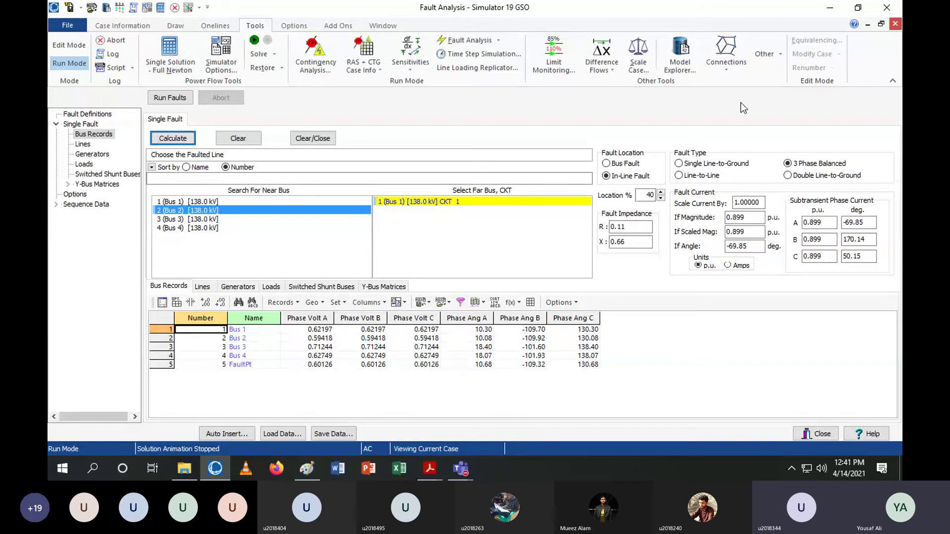
Choose Bus 3 as the near bus and Bus 4 as the far bus, checking Bus 3's connections in the Lab Task 1 diagram.
{"action": "left_click", "coordinate": [209, 219]}
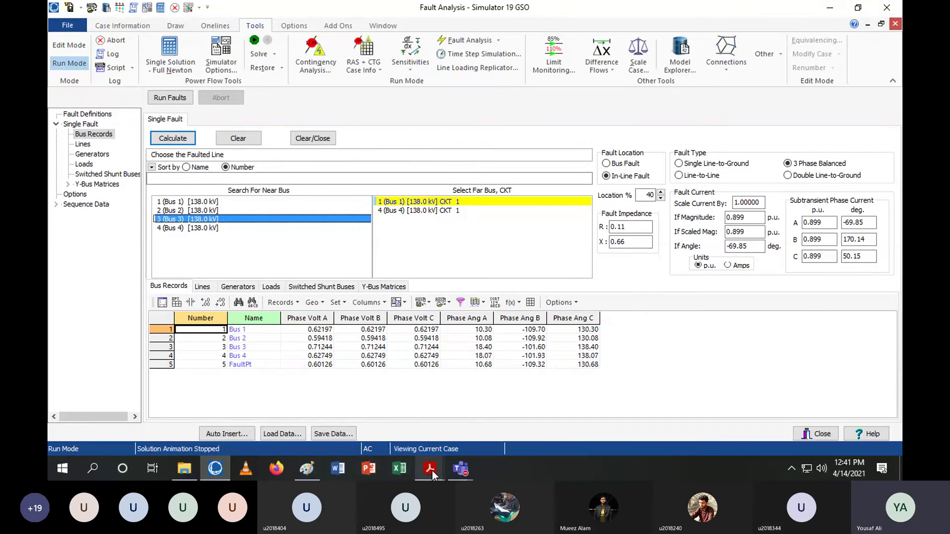
{"action": "mouse_move", "coordinate": [432, 470]}
{"action": "left_click", "coordinate": [423, 437]}
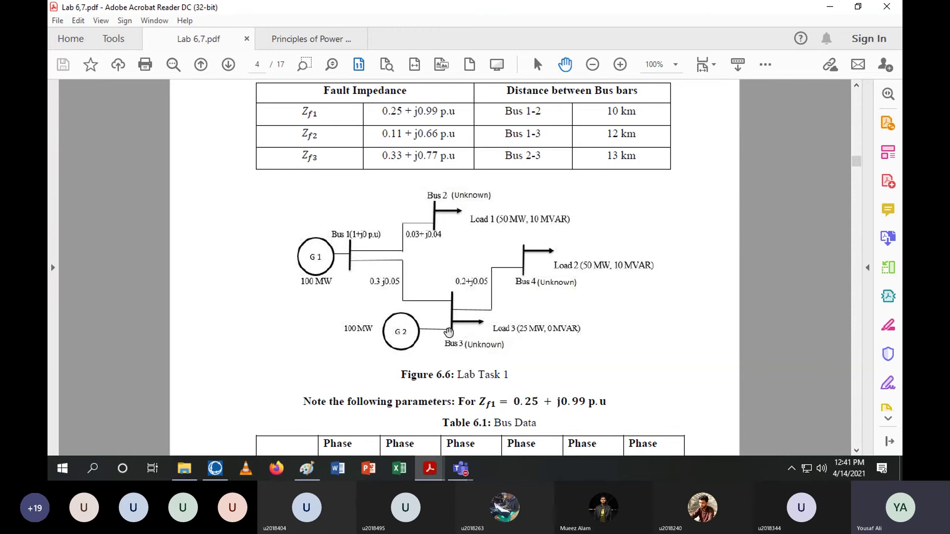
{"action": "left_click", "coordinate": [215, 469]}
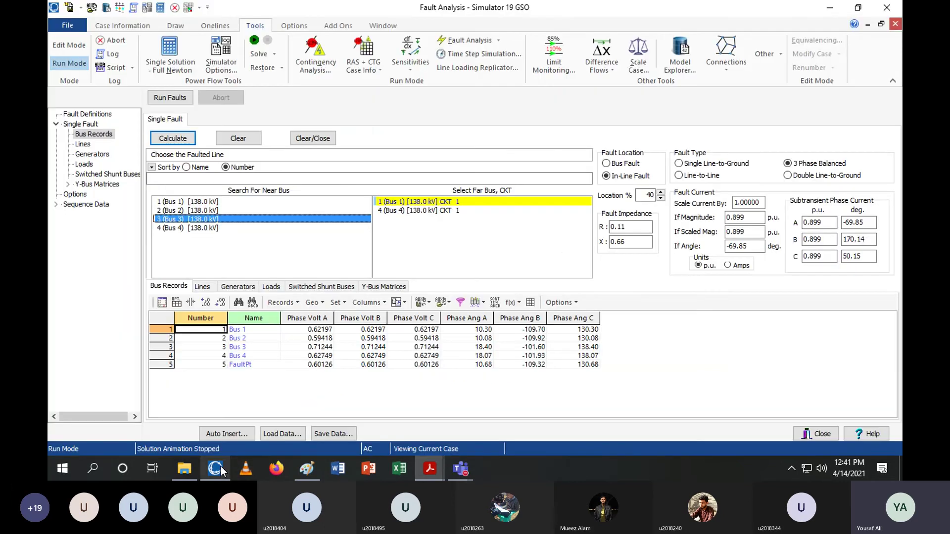
{"action": "left_click", "coordinate": [396, 203]}
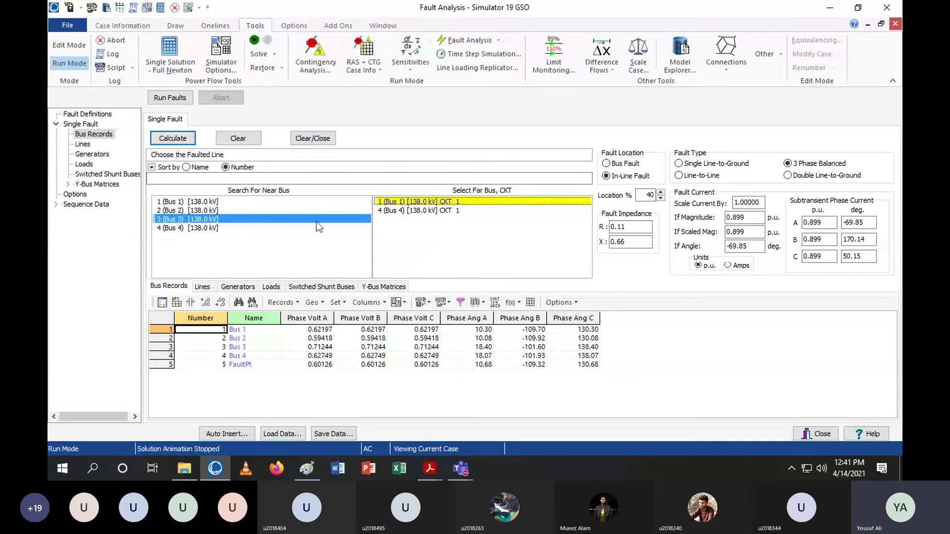
{"action": "left_click", "coordinate": [402, 211]}
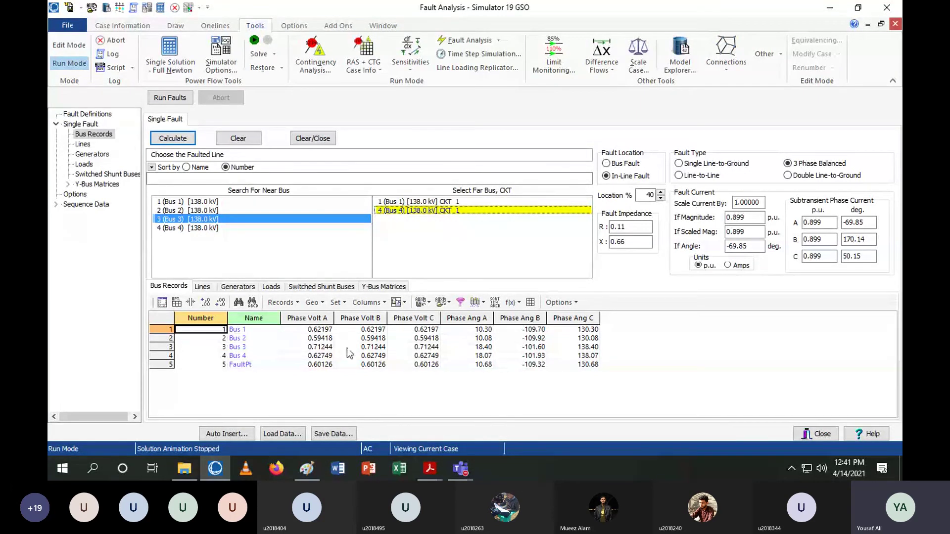
Switch to Lab 6,7.pdf and examine the Lab Task 2 statement on the fault at Bus 1 and its impedances.
{"action": "mouse_move", "coordinate": [716, 6]}
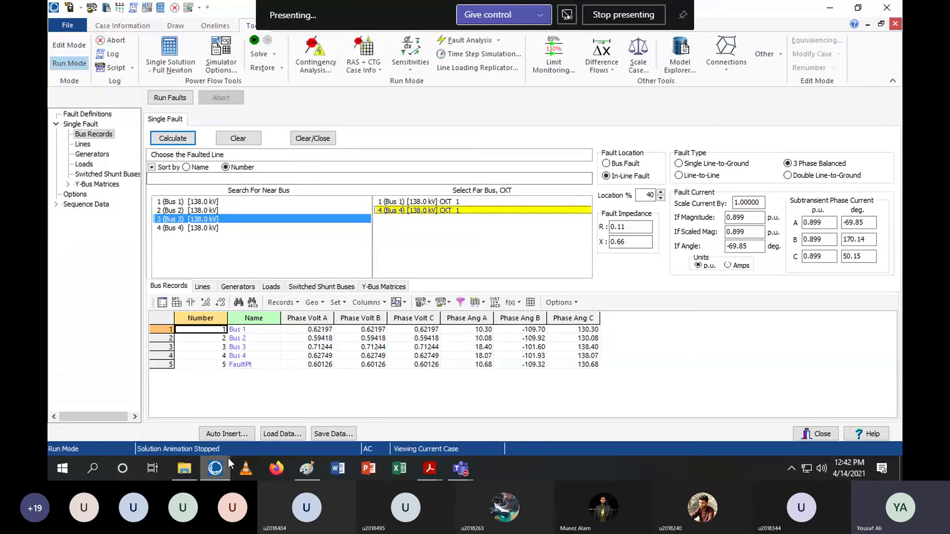
{"action": "mouse_move", "coordinate": [429, 468]}
{"action": "left_click", "coordinate": [415, 376]}
{"action": "scroll", "coordinate": [415, 369], "scroll_direction": "down", "scroll_amount": 15}
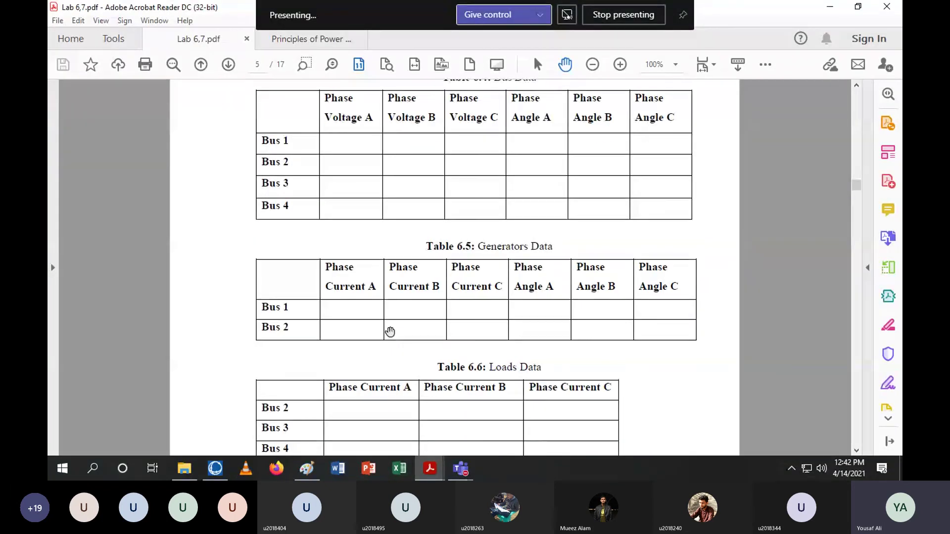
{"action": "scroll", "coordinate": [398, 342], "scroll_direction": "down", "scroll_amount": 15}
{"action": "scroll", "coordinate": [401, 347], "scroll_direction": "up", "scroll_amount": 4}
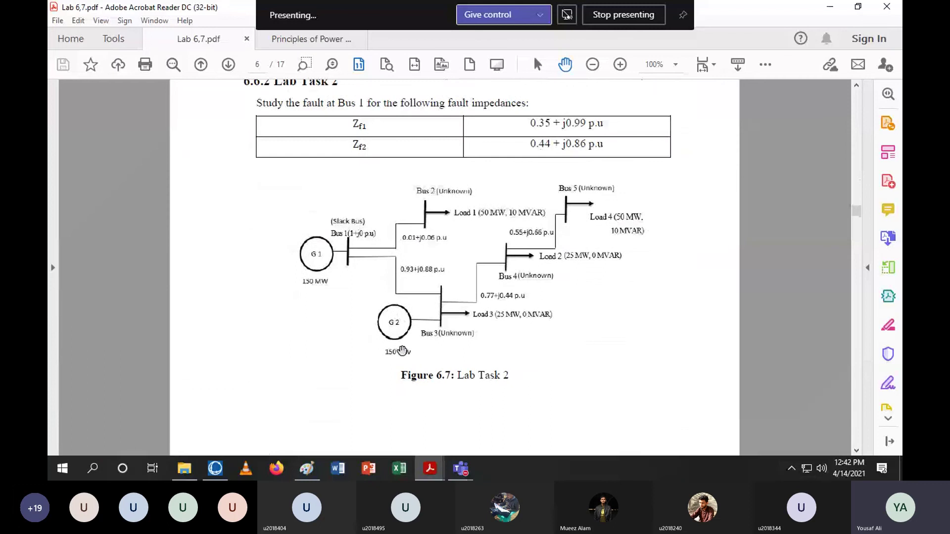
{"action": "scroll", "coordinate": [401, 349], "scroll_direction": "up", "scroll_amount": 1}
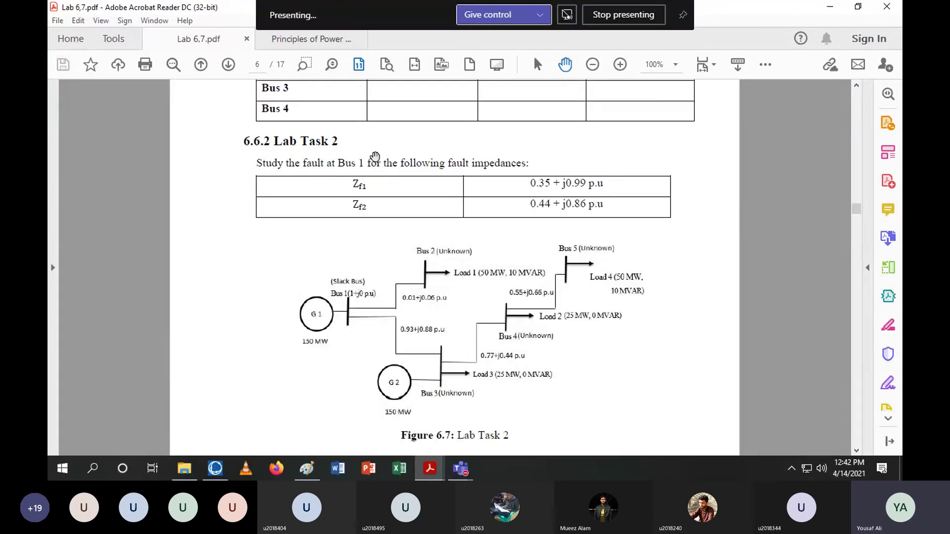
Return to PowerWorld Simulator, change the fault location to Bus Fault, clear the previous fault results and select Bus 4 as the faulted bus.
{"action": "left_click", "coordinate": [215, 469]}
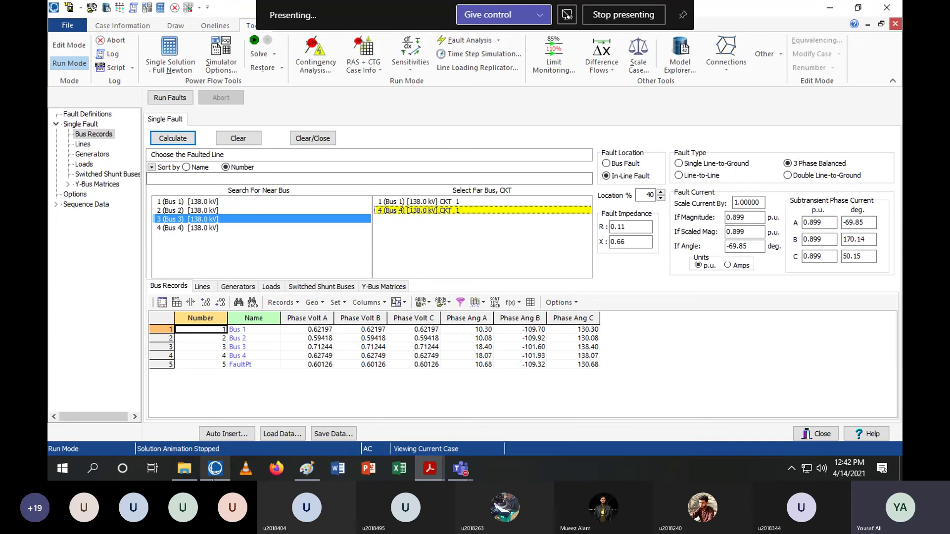
{"action": "left_click", "coordinate": [620, 167]}
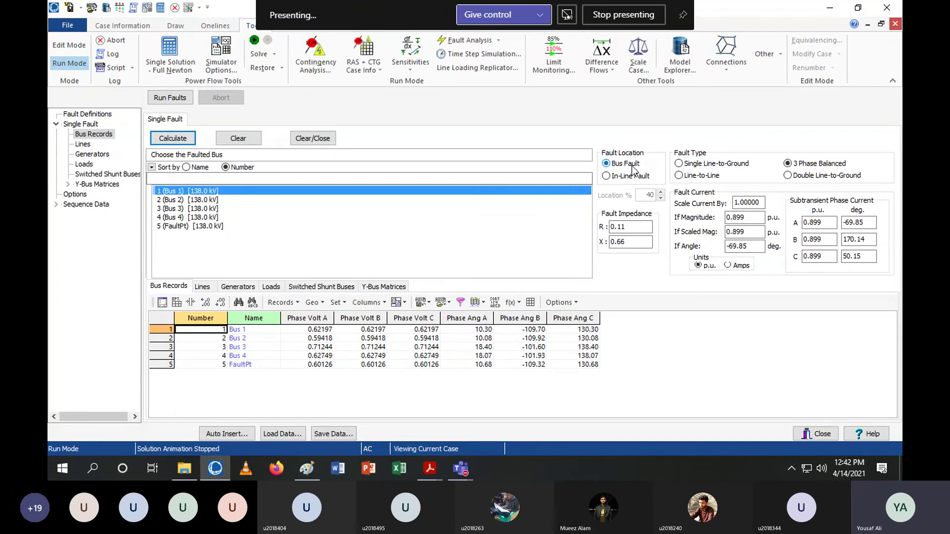
{"action": "left_click", "coordinate": [238, 138]}
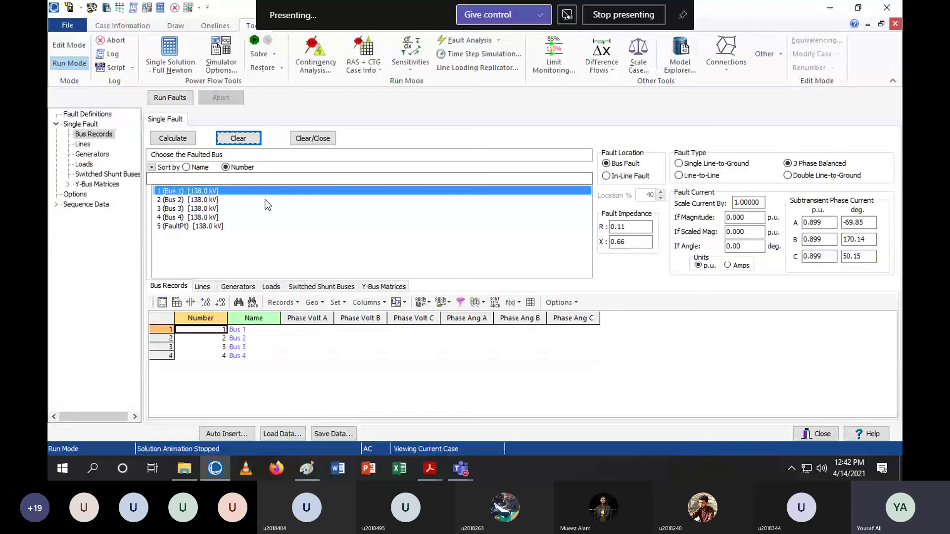
{"action": "left_click", "coordinate": [188, 218]}
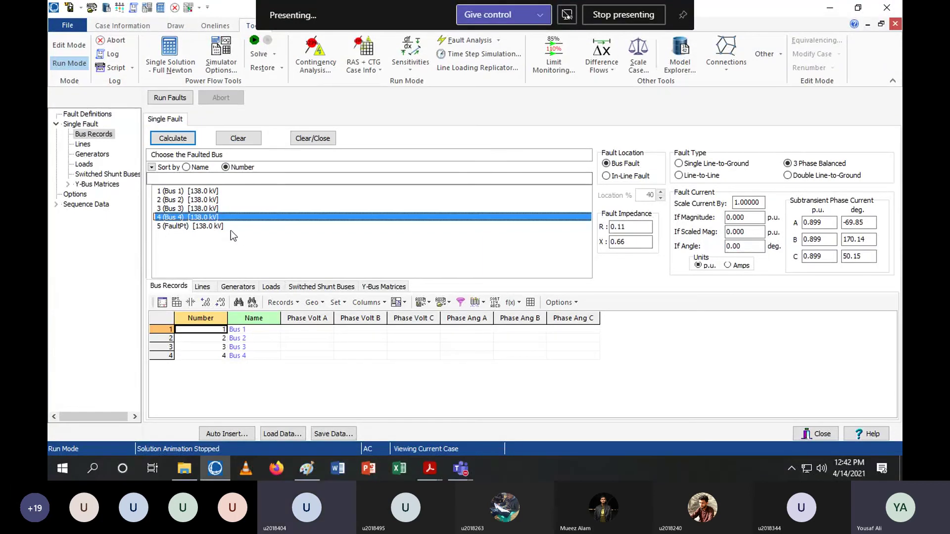
Alternate the faulted bus between FaultPt and Bus 1, finishing with Bus 1 selected.
{"action": "left_click", "coordinate": [203, 226]}
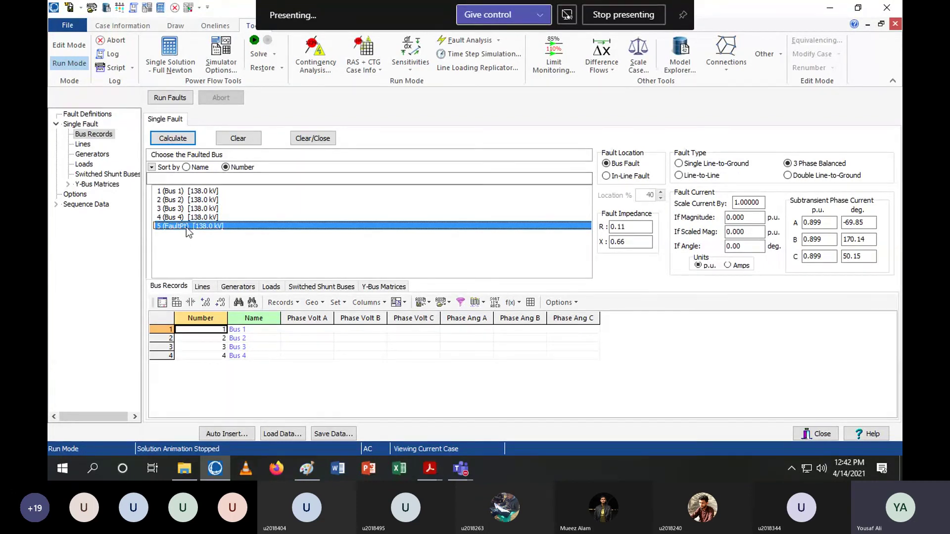
{"action": "left_click", "coordinate": [184, 193]}
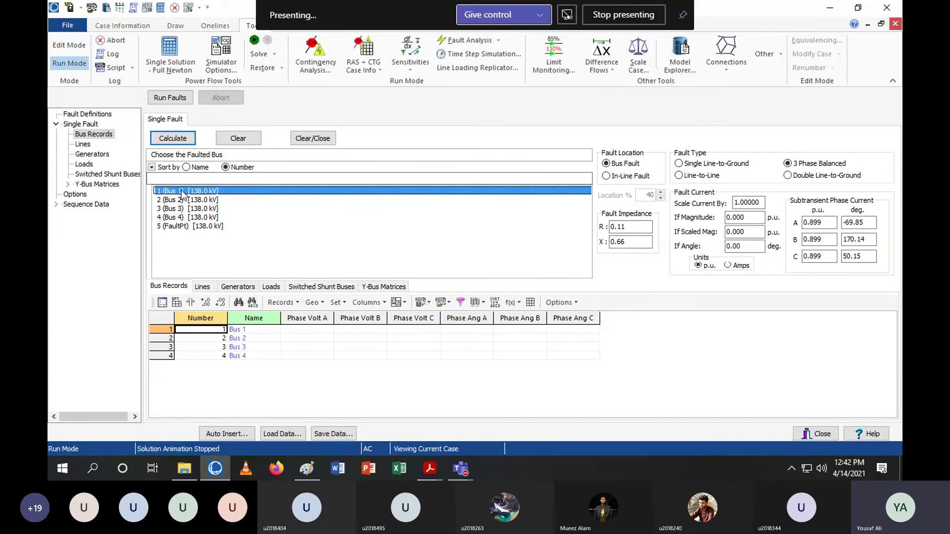
{"action": "left_click", "coordinate": [189, 225]}
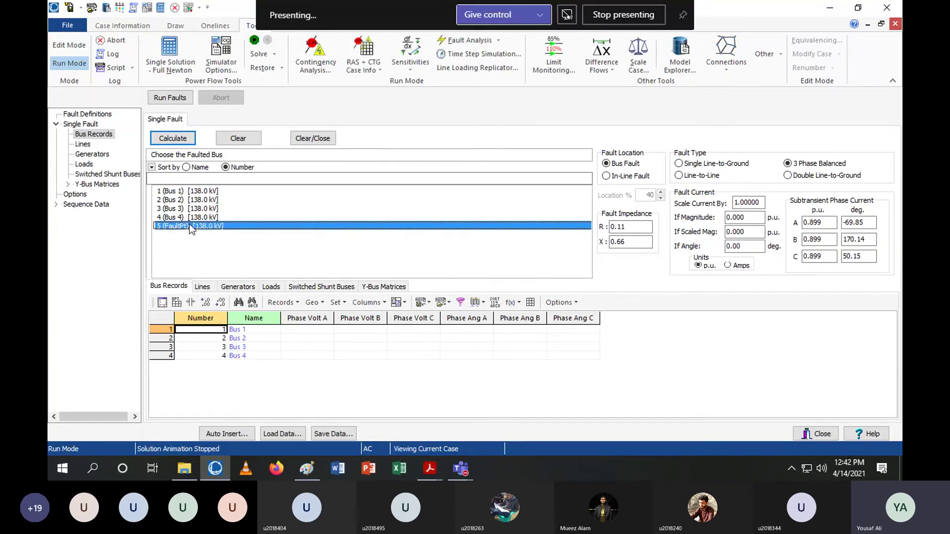
{"action": "left_click", "coordinate": [183, 193]}
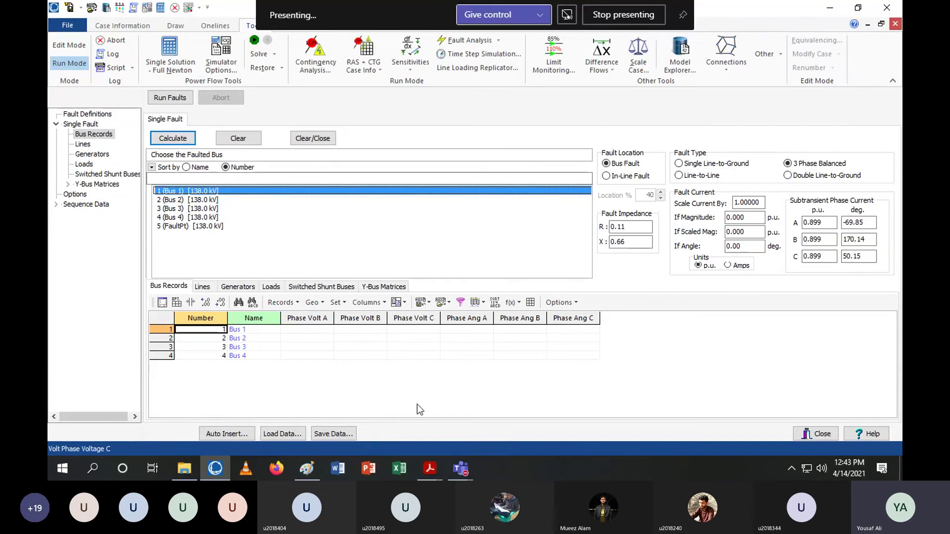
Switch to Lab 6,7.pdf in Adobe Acrobat Reader and check the Lab Task 2 statement and bus diagram.
{"action": "left_click", "coordinate": [429, 468]}
{"action": "left_click", "coordinate": [459, 424]}
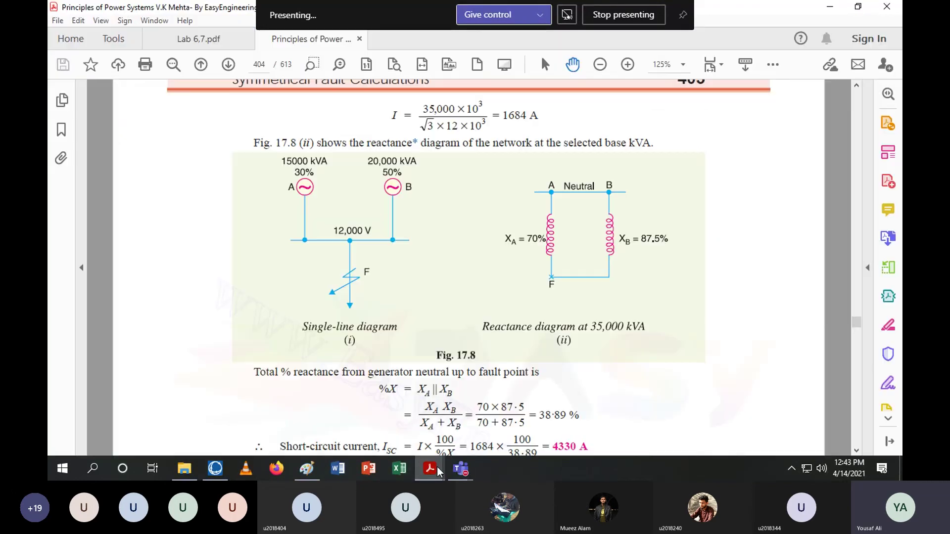
{"action": "left_click", "coordinate": [429, 469]}
{"action": "left_click", "coordinate": [361, 418]}
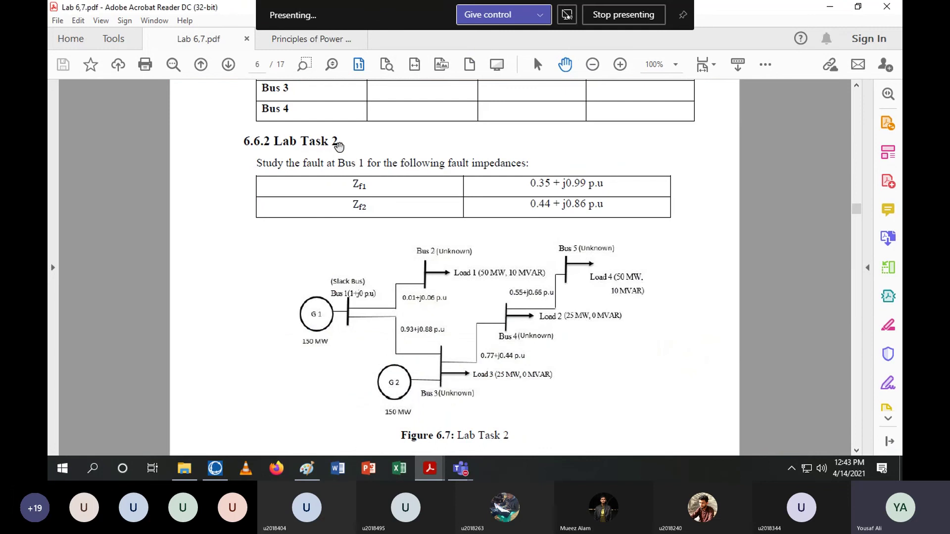
Return to PowerWorld Simulator, select Bus 3 as the faulted bus, and minimize the simulator to get back to Lab 6,7.pdf.
{"action": "left_click", "coordinate": [215, 469]}
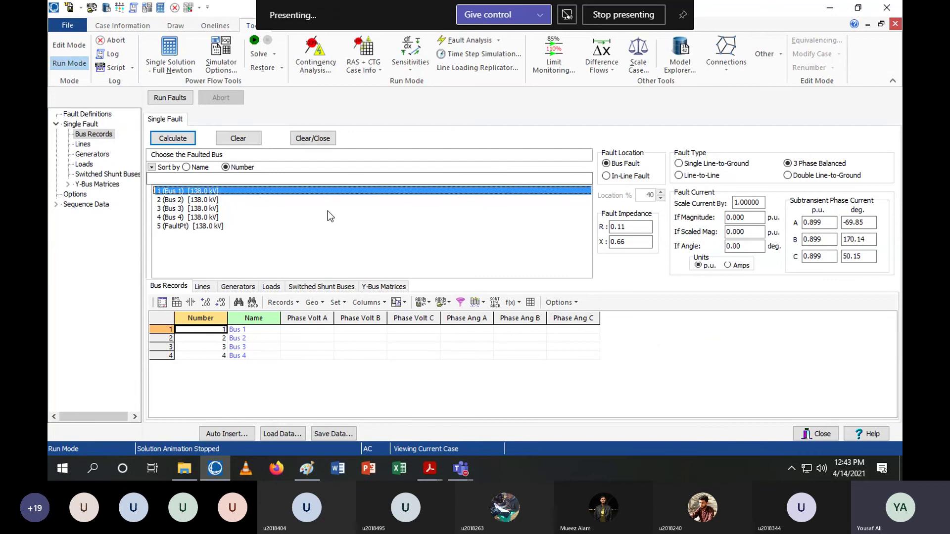
{"action": "left_click", "coordinate": [202, 208]}
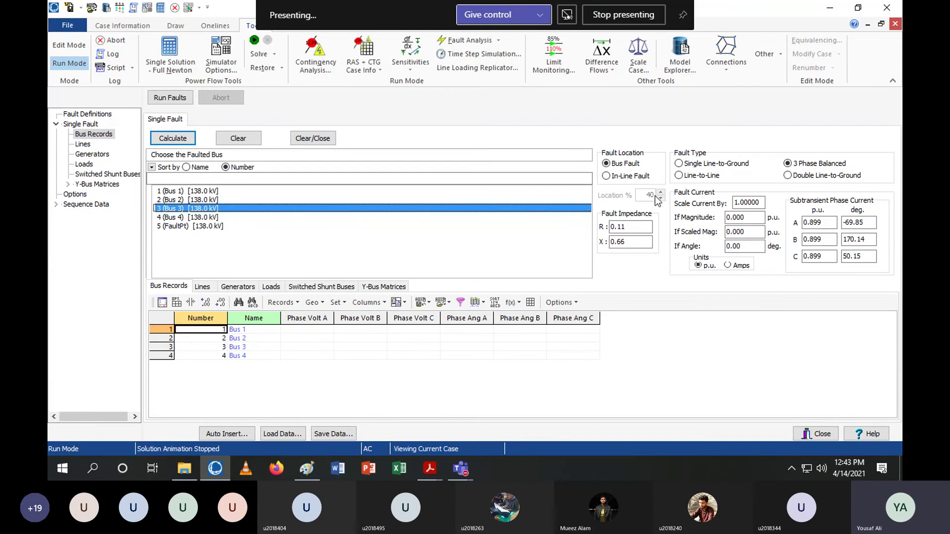
{"action": "left_click", "coordinate": [829, 7]}
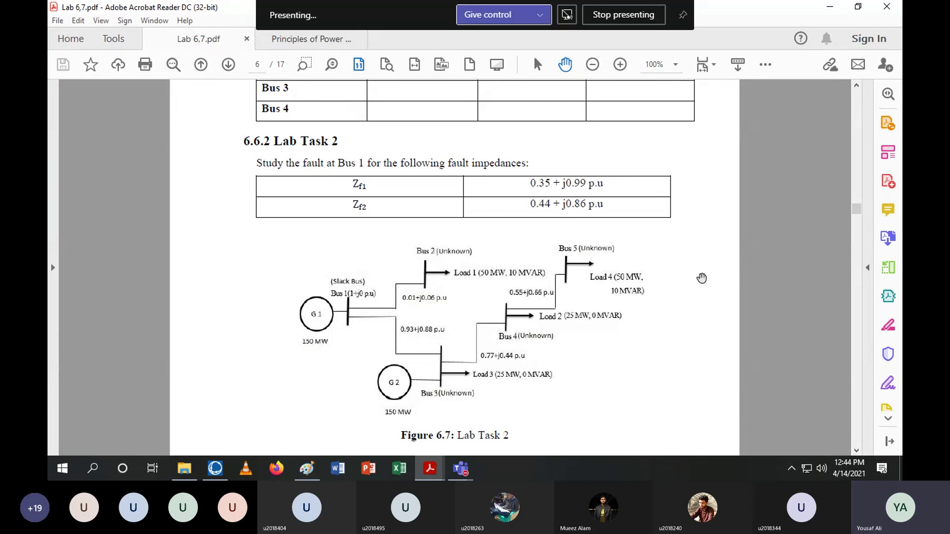
Review Lab Task 2's bus distance table, result tables for Zf1, and the Figure 6.7 network diagram.
{"action": "scroll", "coordinate": [703, 277], "scroll_direction": "down", "scroll_amount": 10}
{"action": "scroll", "coordinate": [703, 283], "scroll_direction": "down", "scroll_amount": 15}
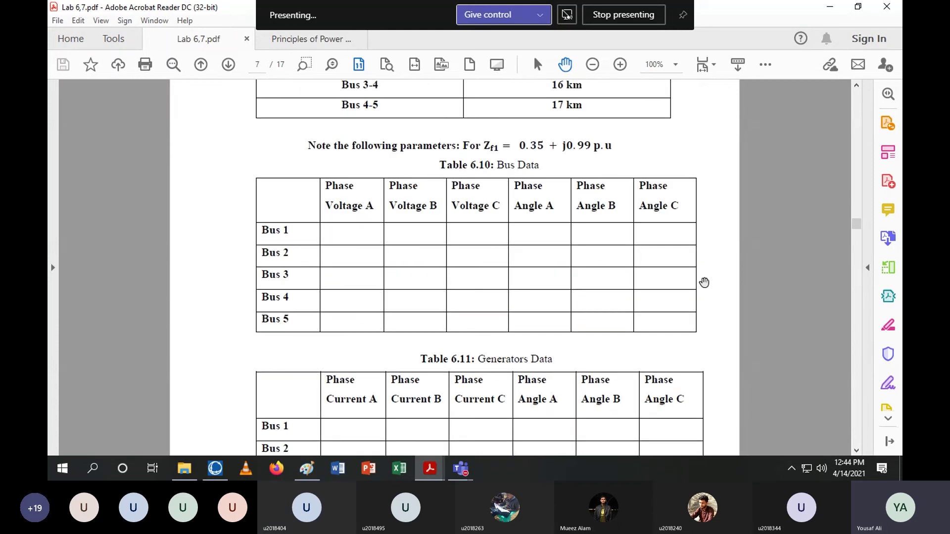
{"action": "scroll", "coordinate": [703, 286], "scroll_direction": "down", "scroll_amount": 5}
{"action": "scroll", "coordinate": [705, 286], "scroll_direction": "up", "scroll_amount": 15}
{"action": "scroll", "coordinate": [706, 287], "scroll_direction": "up", "scroll_amount": 15}
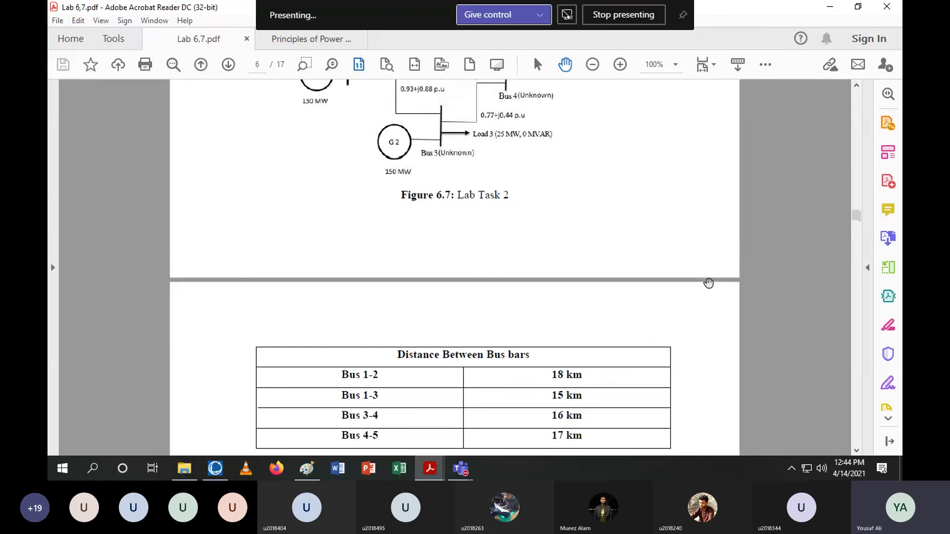
{"action": "scroll", "coordinate": [591, 286], "scroll_direction": "down", "scroll_amount": 5}
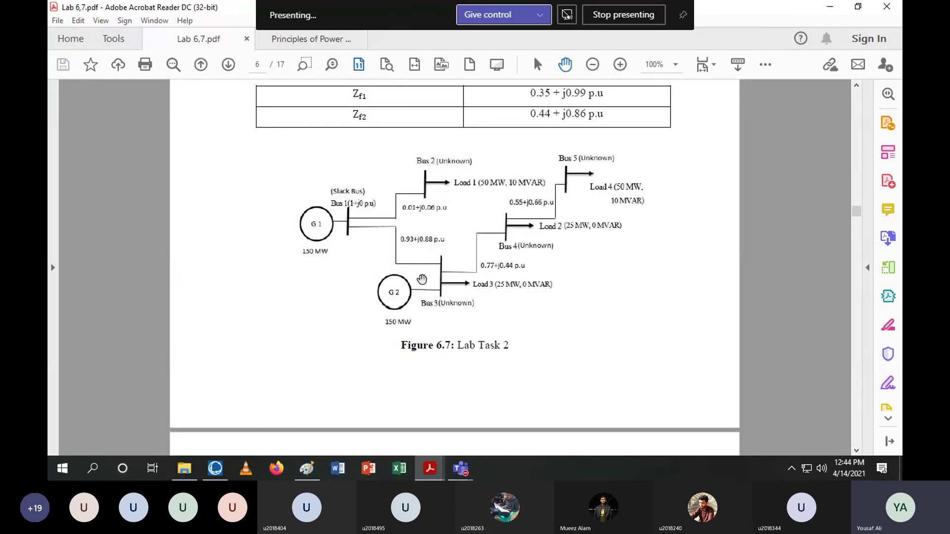
{"action": "scroll", "coordinate": [445, 269], "scroll_direction": "up", "scroll_amount": 1}
{"action": "scroll", "coordinate": [518, 271], "scroll_direction": "up", "scroll_amount": 8}
{"action": "scroll", "coordinate": [518, 271], "scroll_direction": "down", "scroll_amount": 9}
{"action": "scroll", "coordinate": [519, 272], "scroll_direction": "up", "scroll_amount": 3}
Switch to the Lab 6 Online meeting in Microsoft Teams, maximize its window and stop sharing the screen.
{"action": "mouse_move", "coordinate": [460, 468]}
{"action": "left_click", "coordinate": [583, 379]}
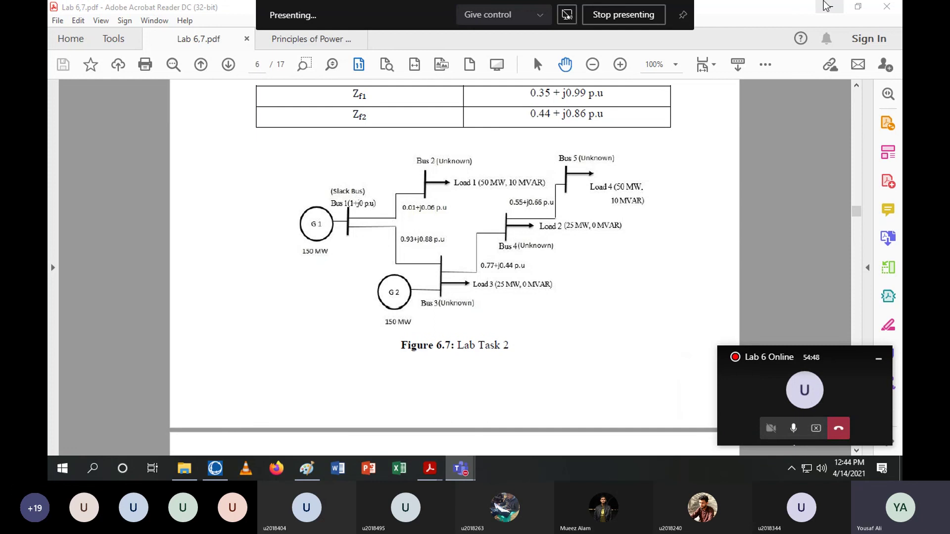
{"action": "left_click", "coordinate": [819, 403]}
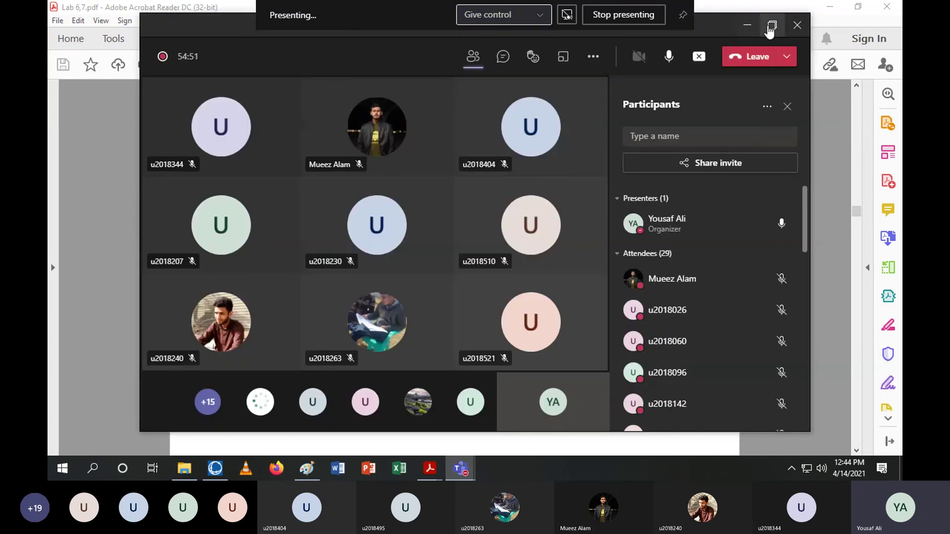
{"action": "left_click", "coordinate": [772, 25]}
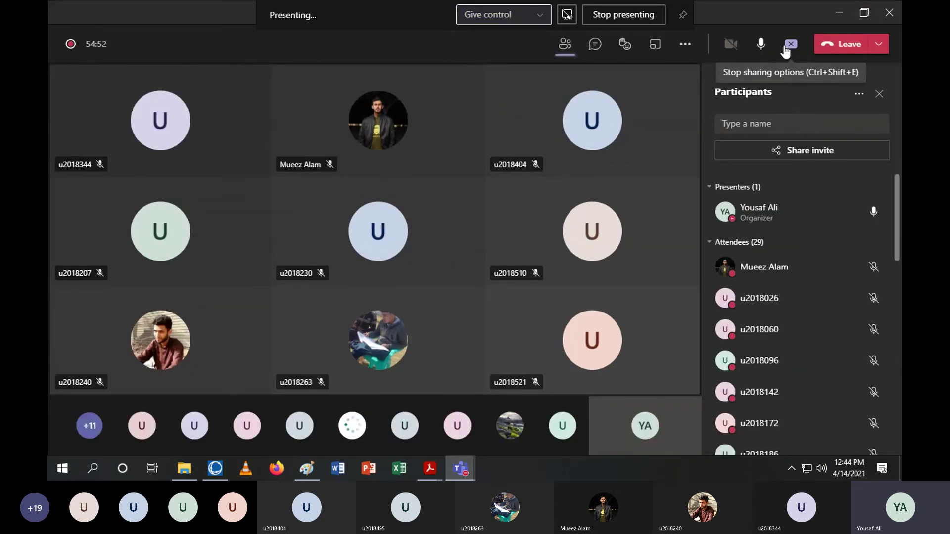
{"action": "left_click", "coordinate": [785, 47]}
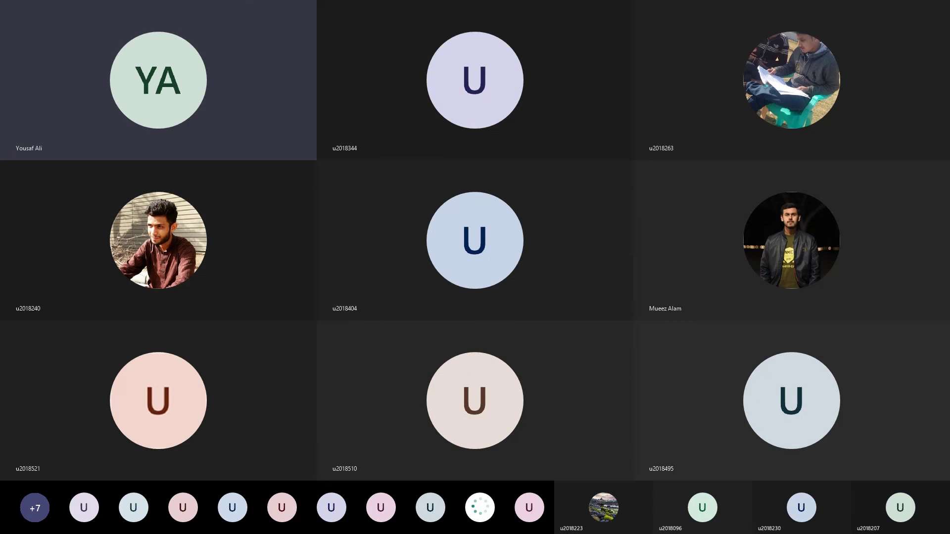